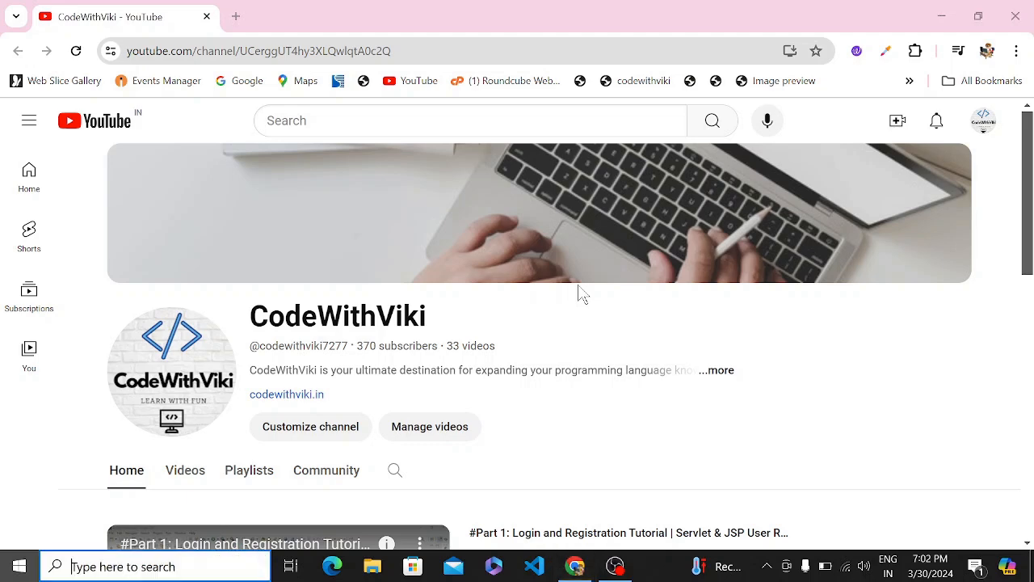
# Launch Notepad by searching 'note' in Windows search.
pyautogui.press('super')
pyautogui.write('note')
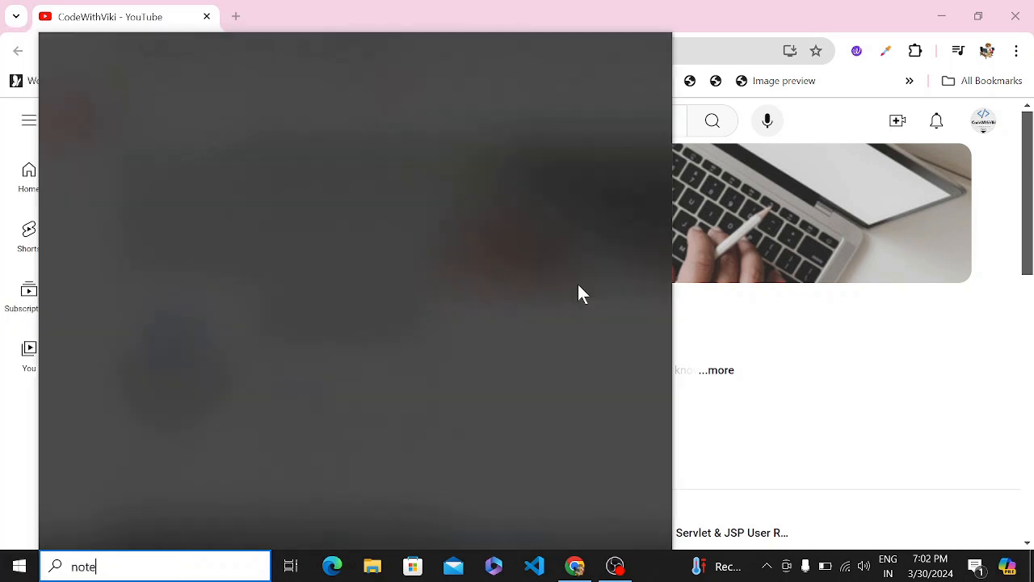
pyautogui.press('Return')
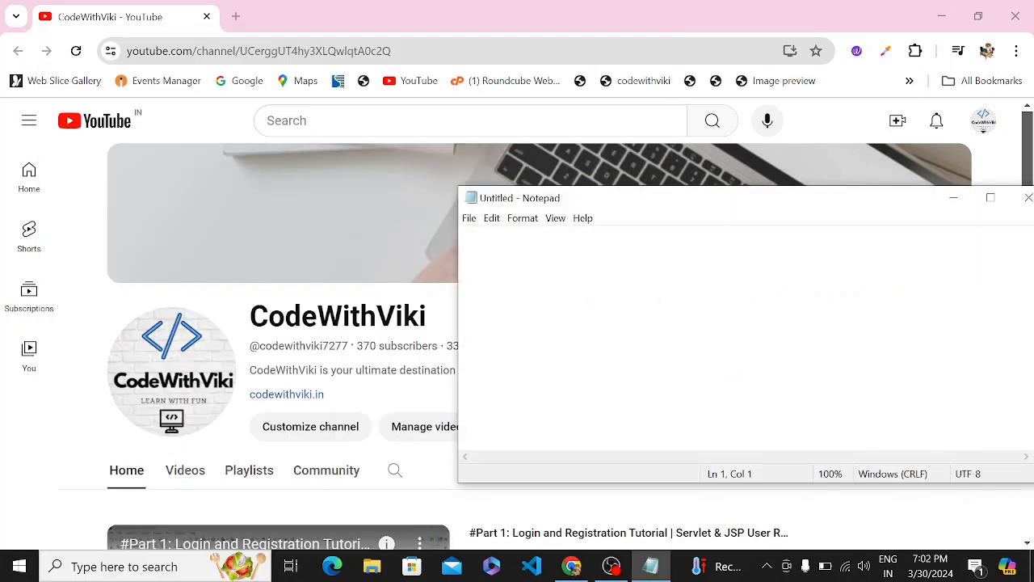
# Type the plan lines 'install wordpress locally' and 'xampp server and wordpress local file'.
pyautogui.write('how')
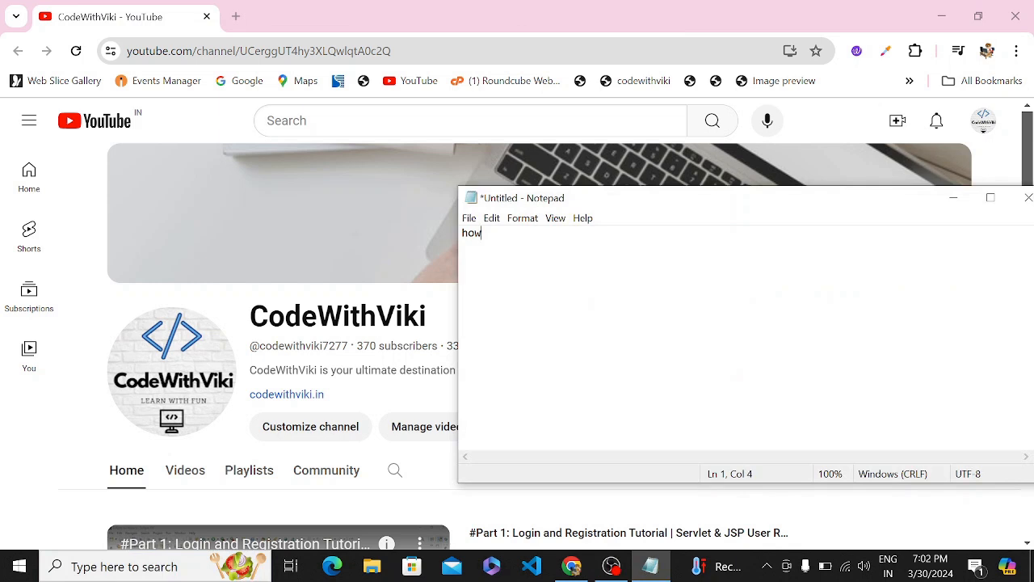
pyautogui.press('BackSpace')
pyautogui.press('BackSpace')
pyautogui.write('install wordpress l')
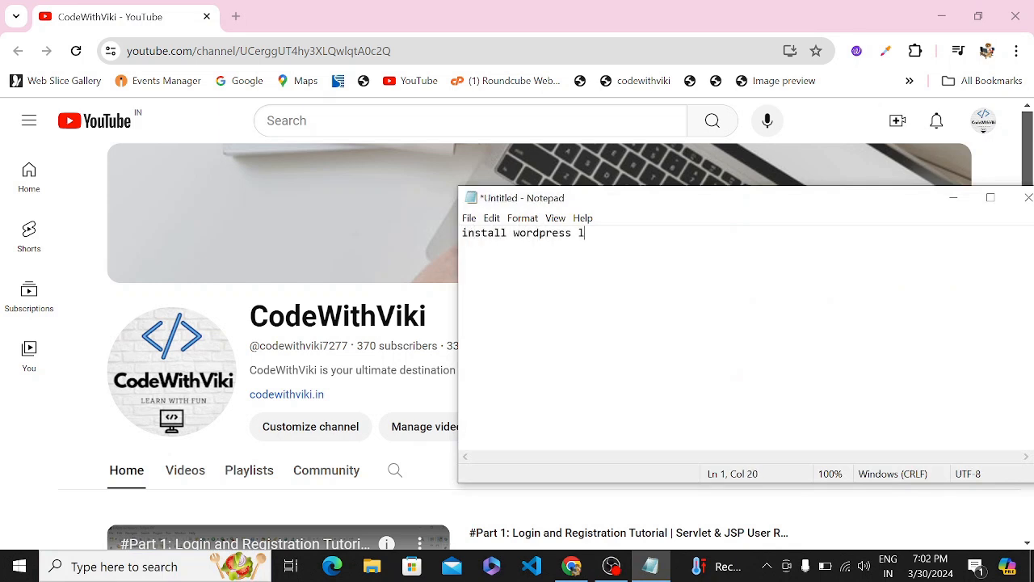
pyautogui.write('ocally  xampp ')
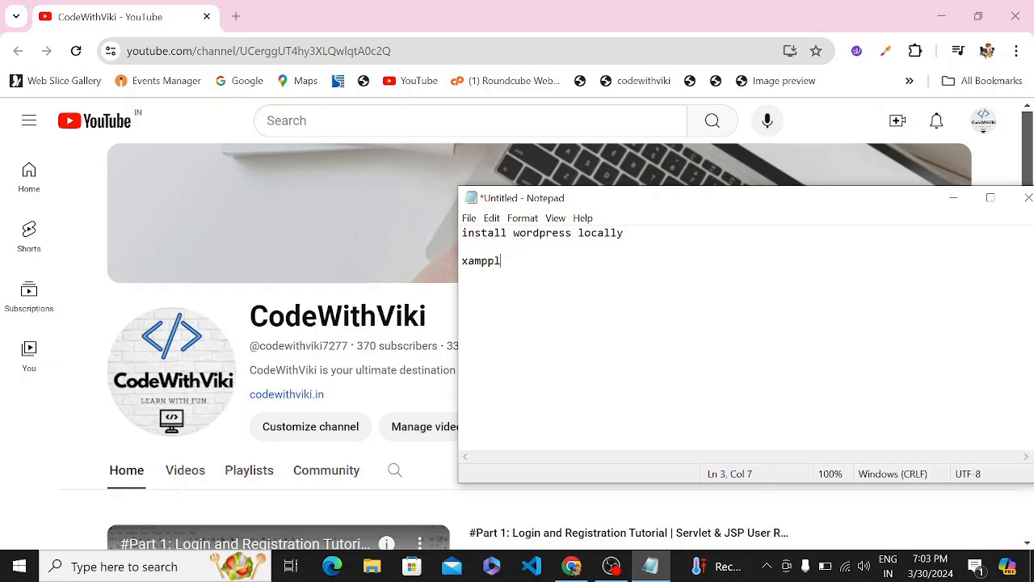
pyautogui.write('server ')
pyautogui.write('and wordpre')
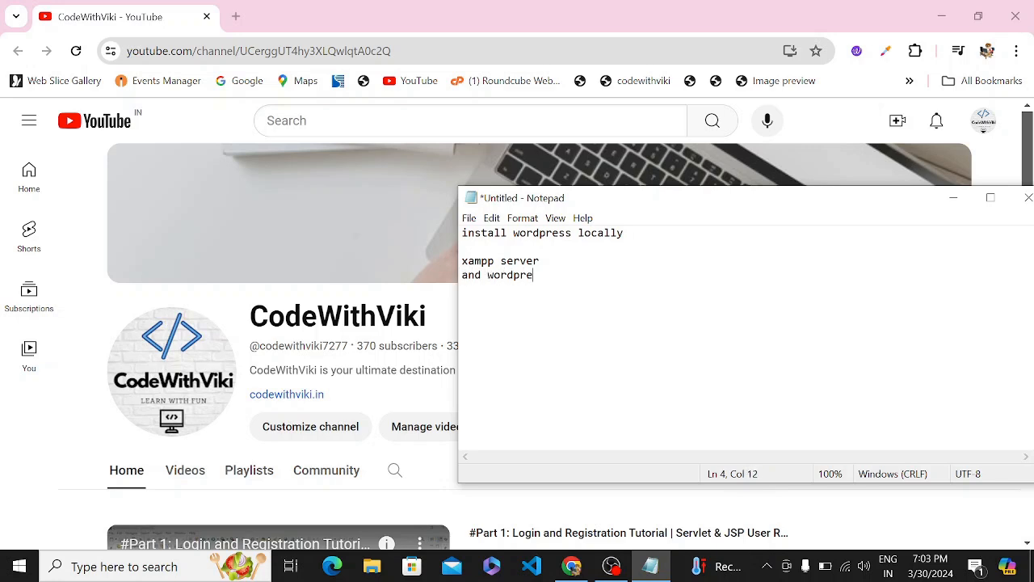
pyautogui.write('ss local file')
pyautogui.press('Return')
pyautogui.write('lea')
pyautogui.press('BackSpace')
pyautogui.press('BackSpace')
pyautogui.press('BackSpace')
pyautogui.press('BackSpace')
# Close the Creator Studio tab and Google 'xampp' in a new tab.
pyautogui.click(274, 220)
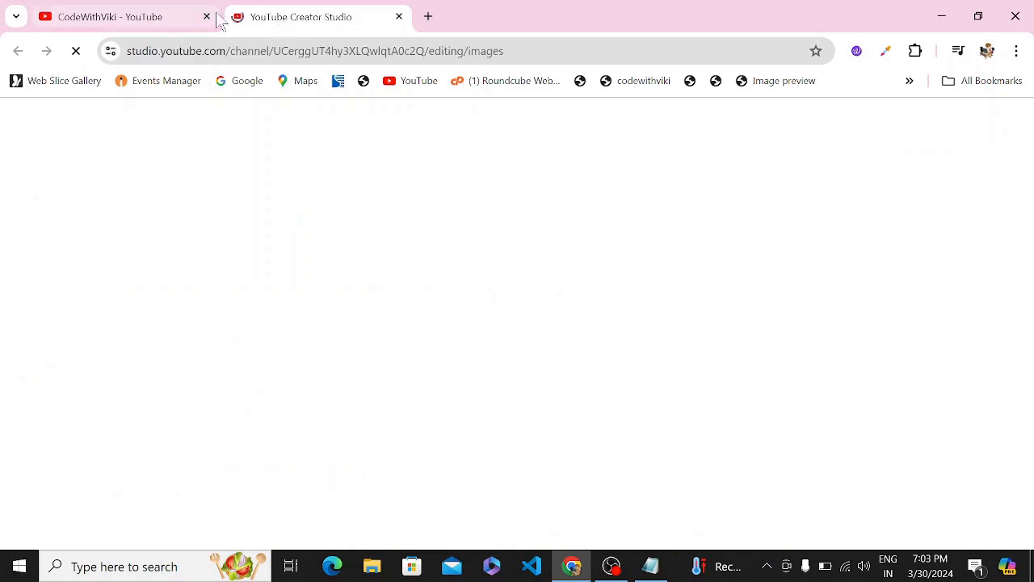
pyautogui.click(399, 16)
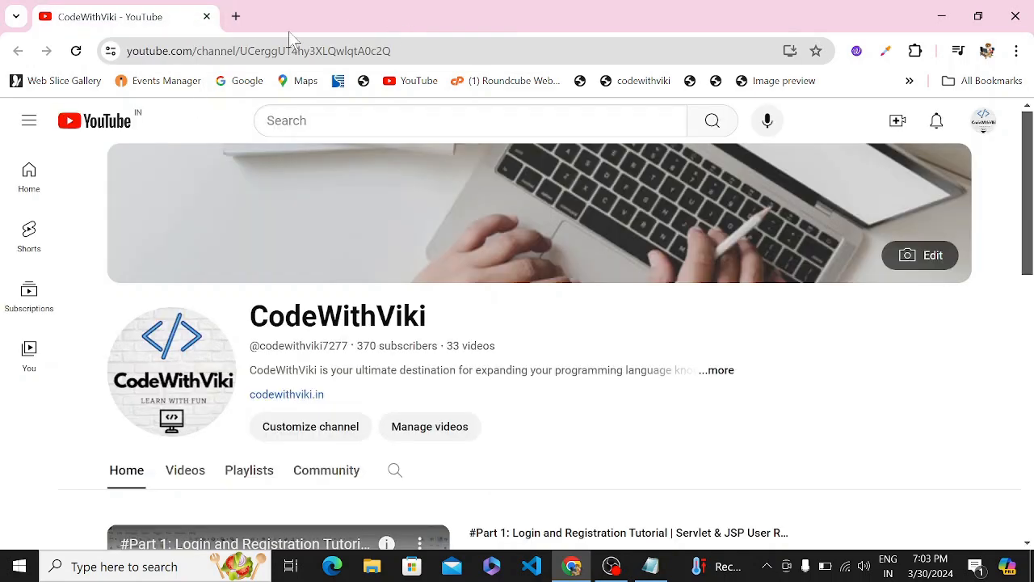
pyautogui.click(234, 16)
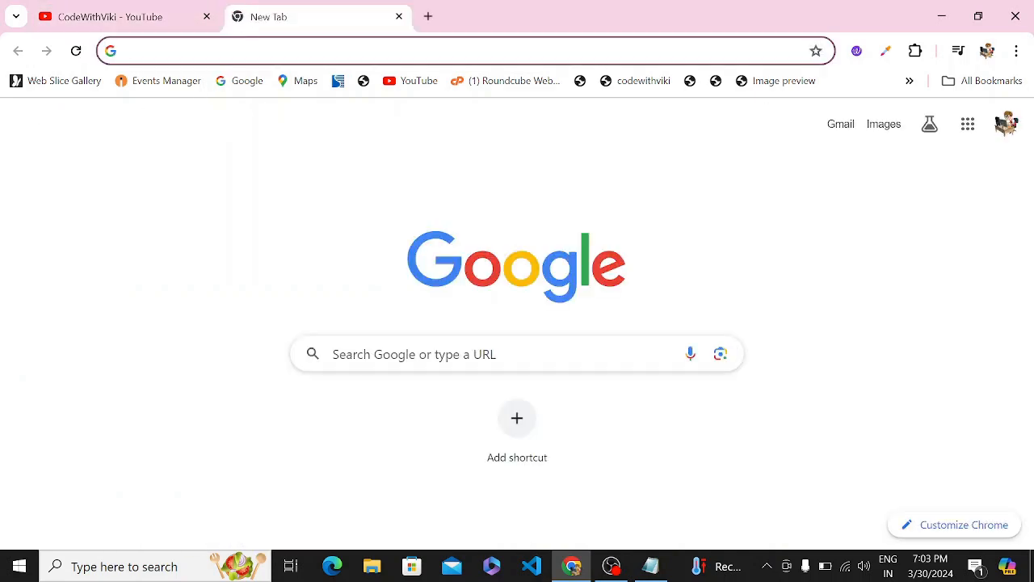
pyautogui.click(512, 342)
pyautogui.write('xam')
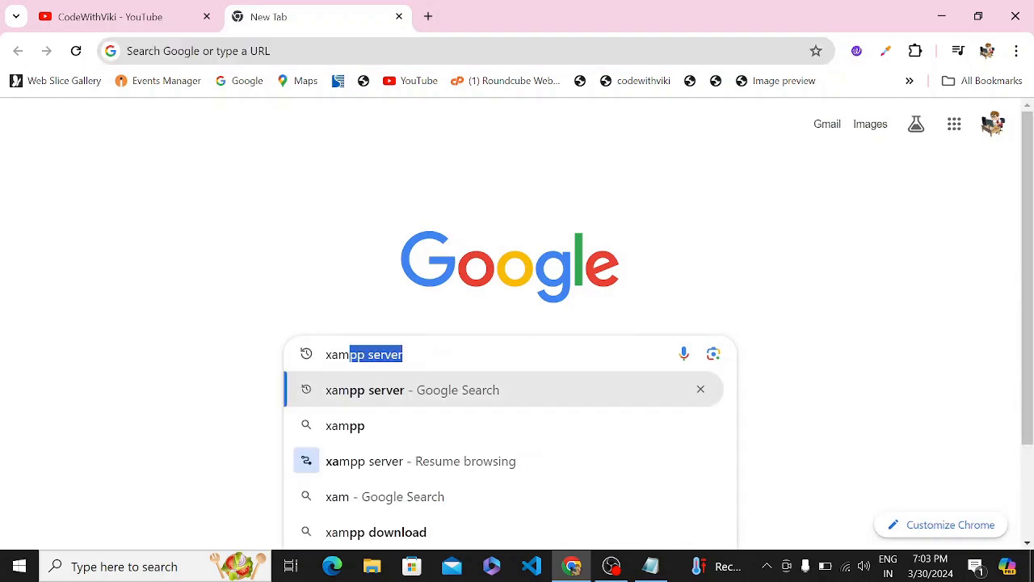
pyautogui.write('pp')
pyautogui.press('Return')
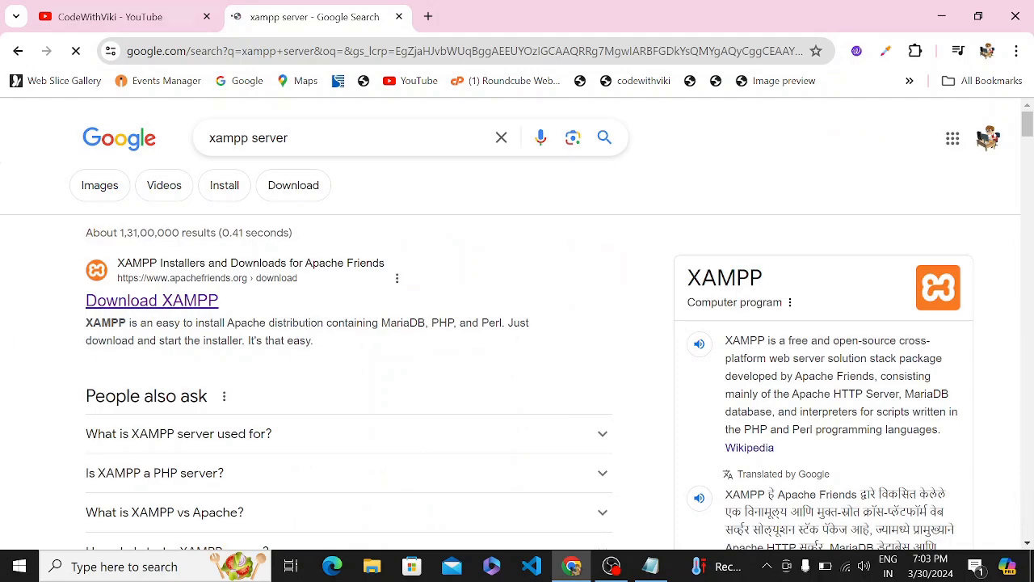
# Download the 64-bit XAMPP 8.0.30 installer from the Apache Friends download page.
pyautogui.moveTo(60, 279); pyautogui.dragTo(319, 321)
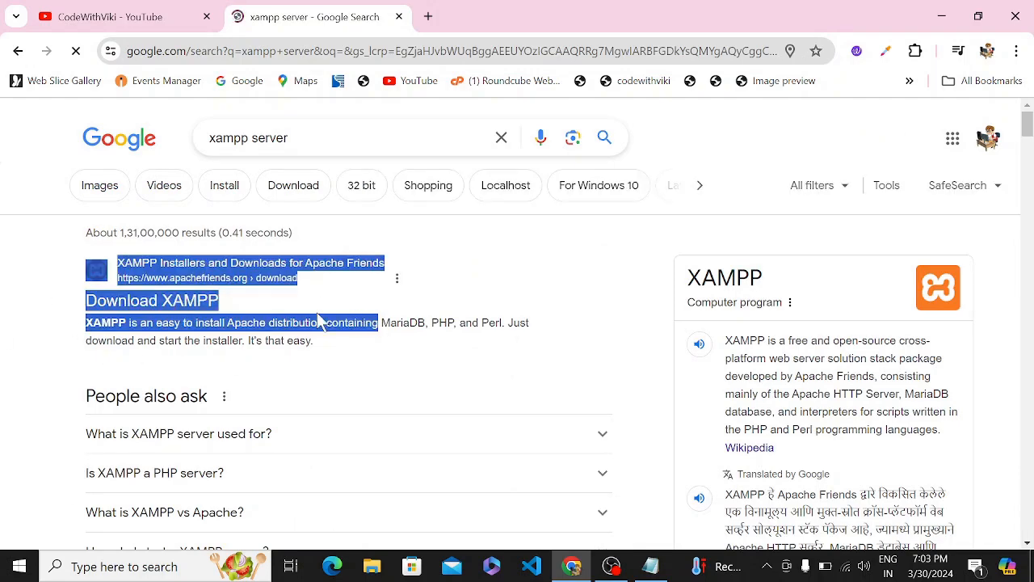
pyautogui.click(209, 304)
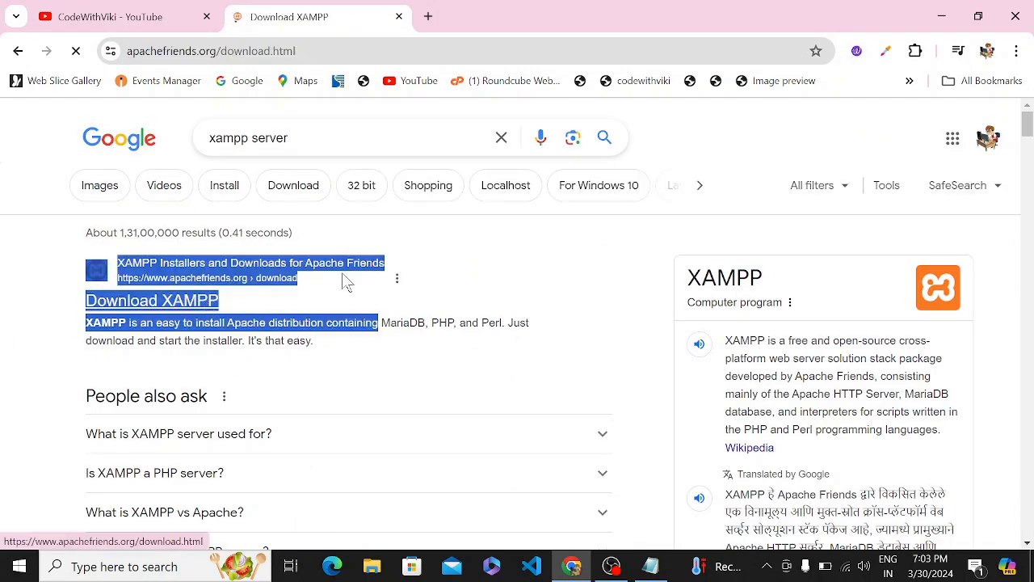
pyautogui.scroll(-1, 483, 381)
pyautogui.scroll(-1, 482, 381)
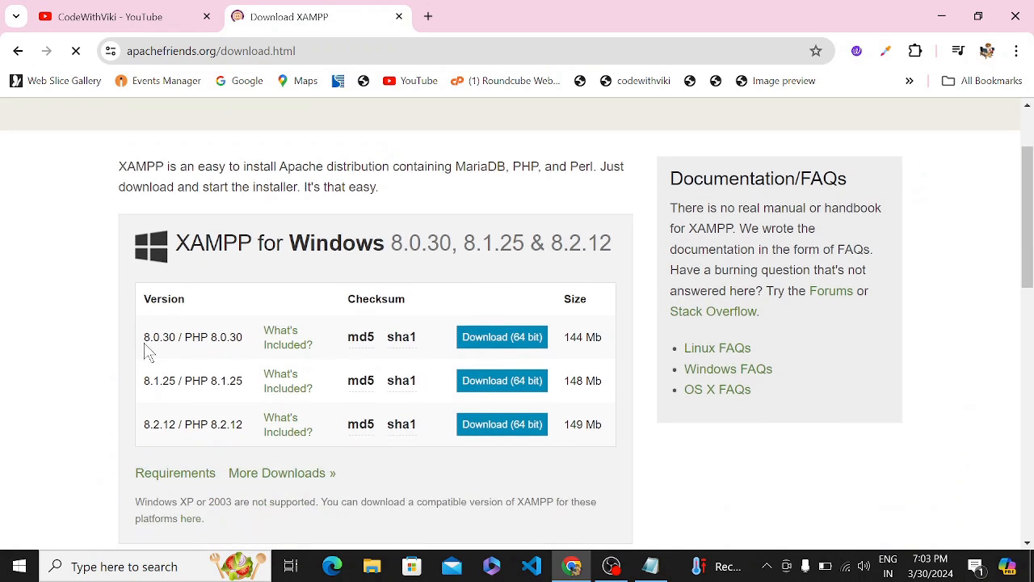
pyautogui.moveTo(153, 348); pyautogui.dragTo(287, 360)
pyautogui.click(380, 343)
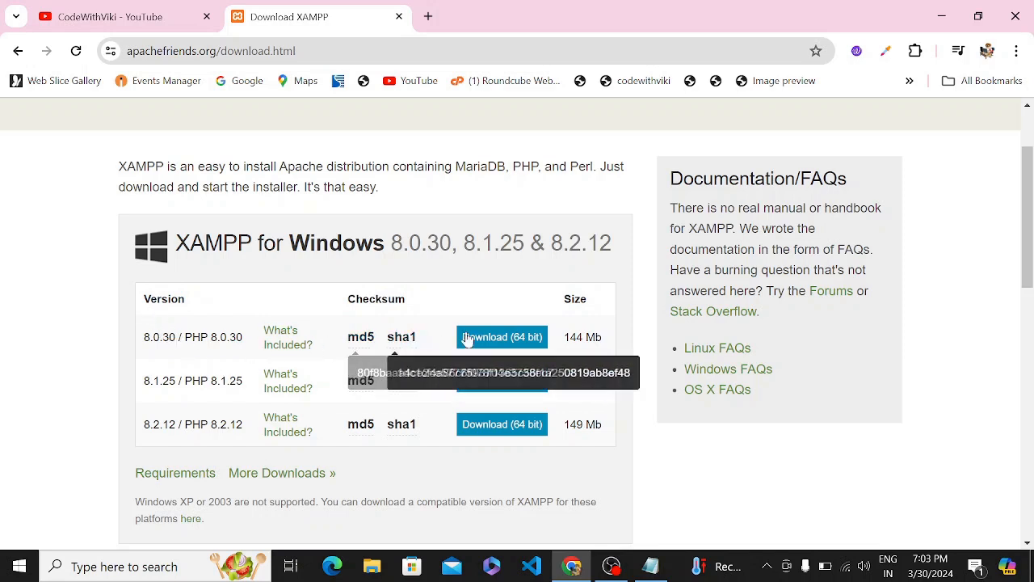
pyautogui.click(538, 342)
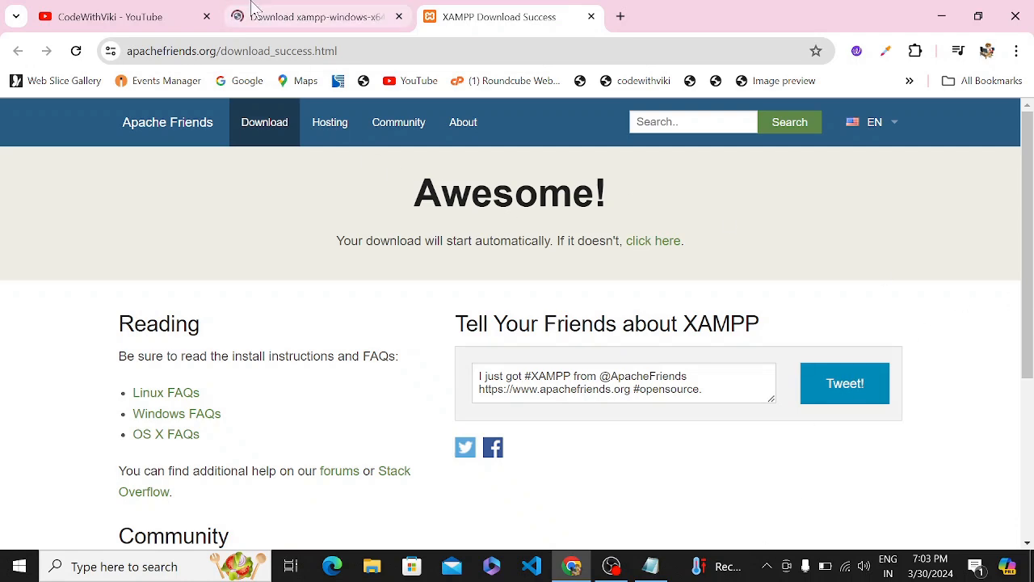
pyautogui.click(276, 17)
pyautogui.click(488, 22)
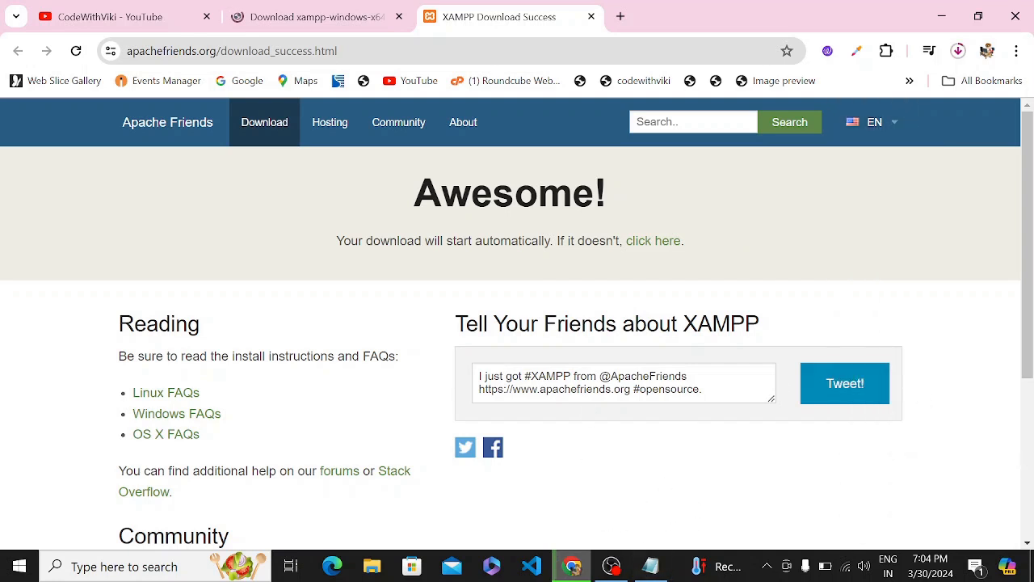
pyautogui.moveTo(870, 140)
# Run the downloaded xampp-windows installer from Downloads and approve the UAC prompt.
pyautogui.click(611, 566)
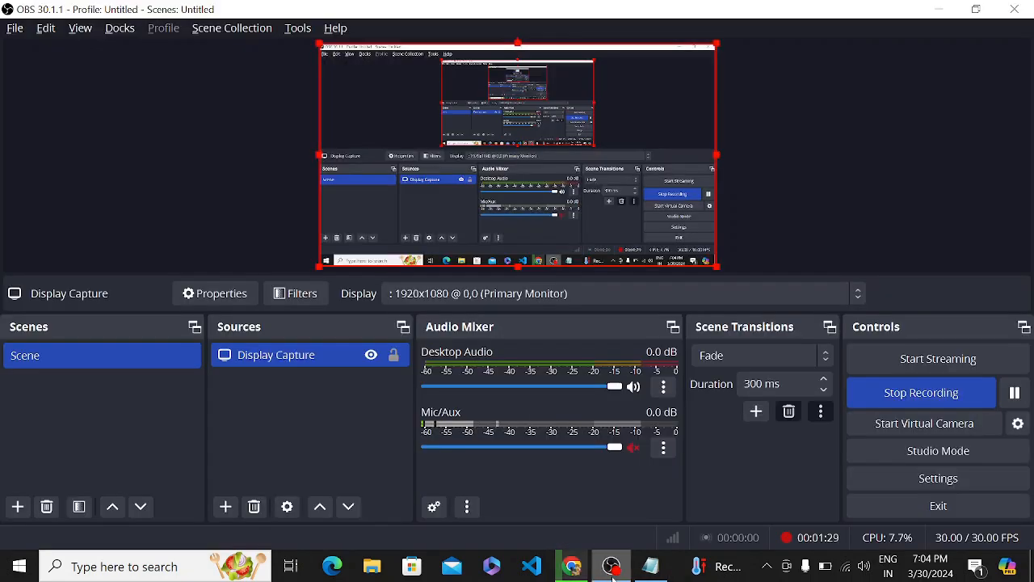
pyautogui.click(572, 566)
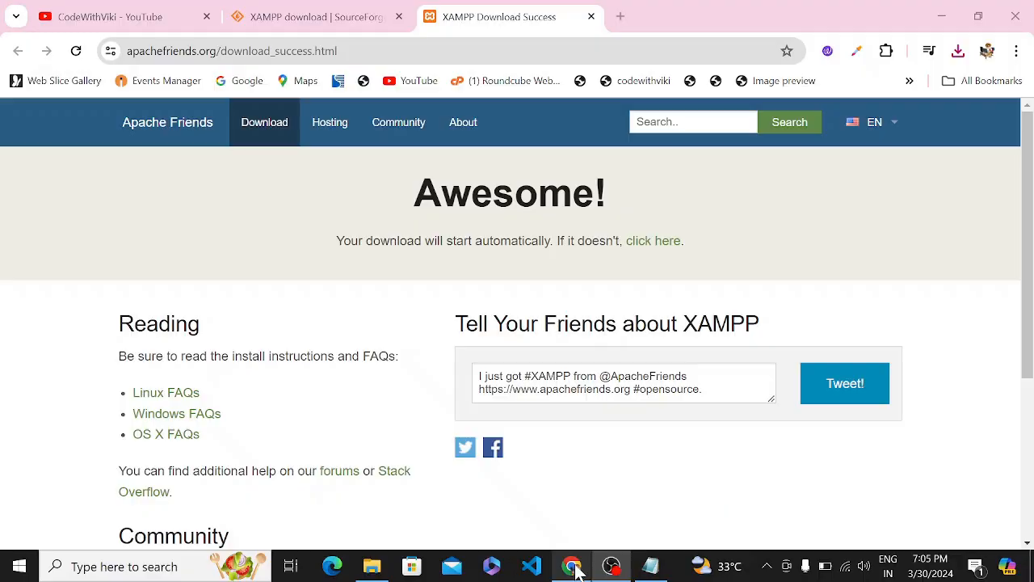
pyautogui.click(372, 566)
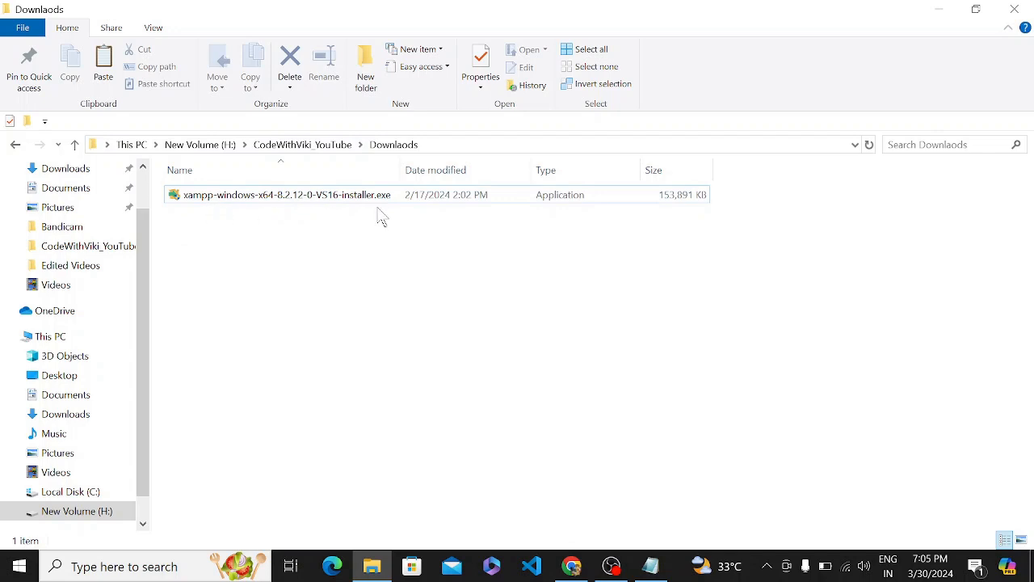
pyautogui.click(432, 206)
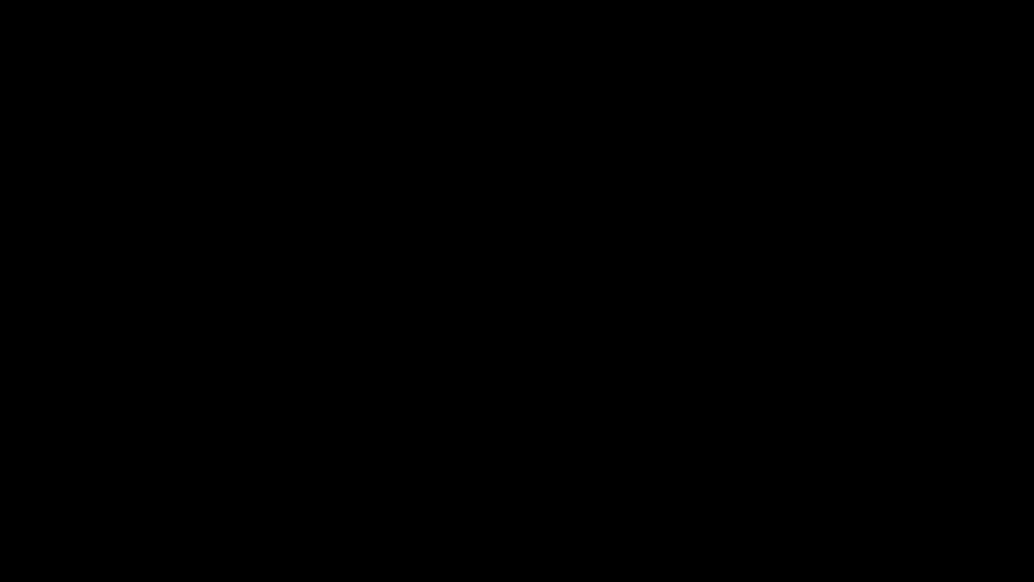
pyautogui.click(494, 405)
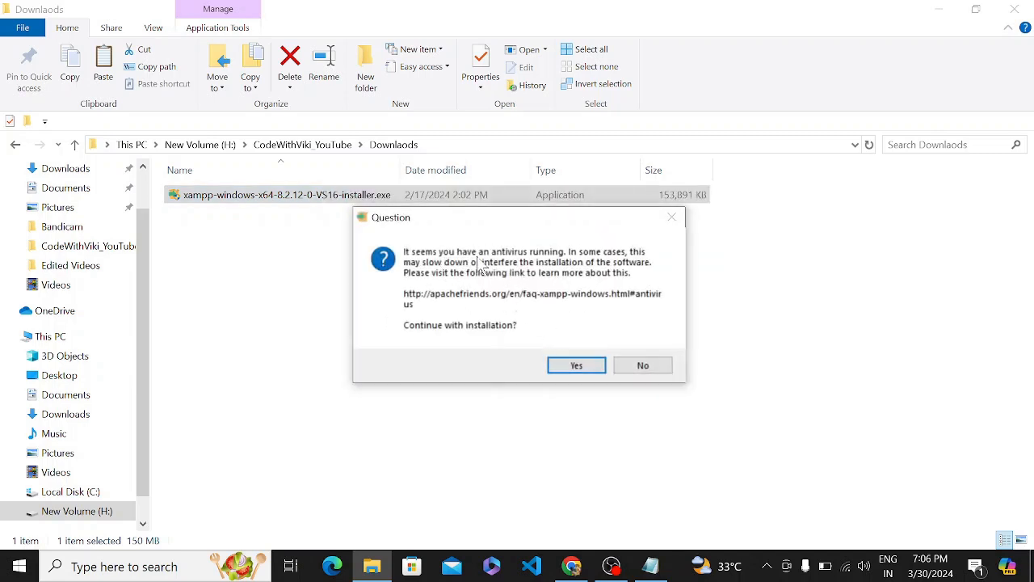
# Accept the antivirus and UAC warnings, keep default components, C:\xampp and English, and start installing.
pyautogui.click(582, 365)
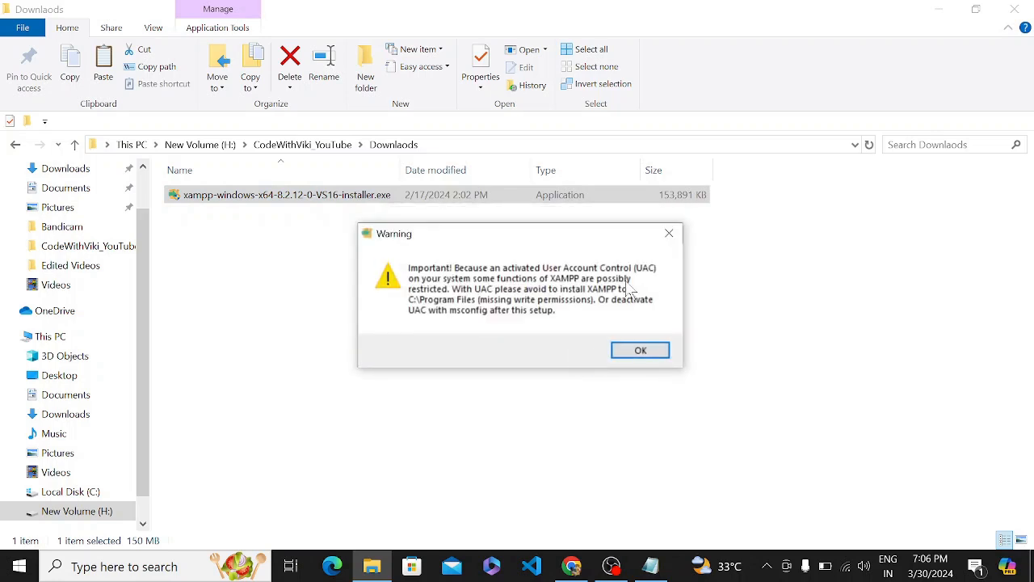
pyautogui.click(638, 351)
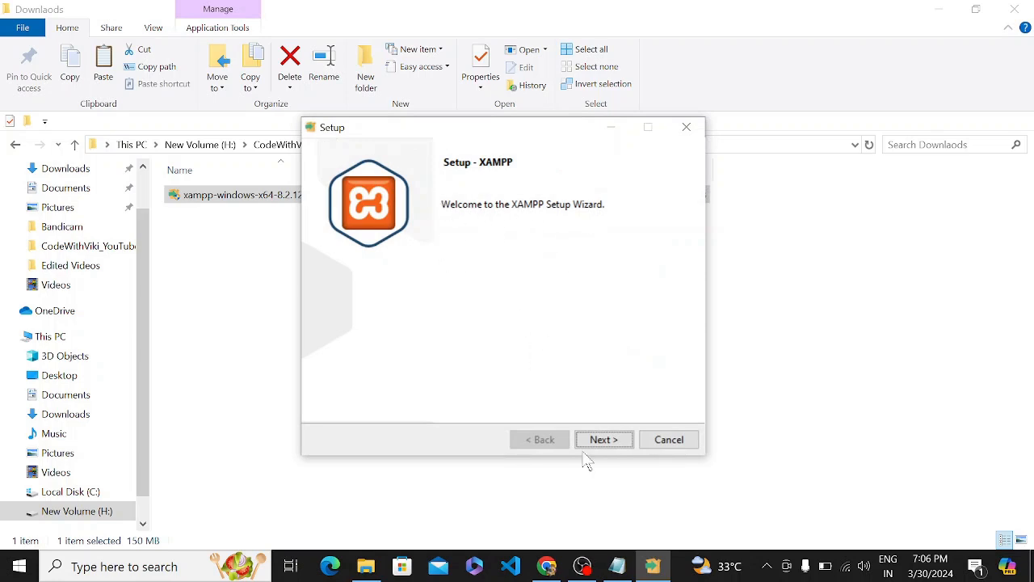
pyautogui.click(613, 446)
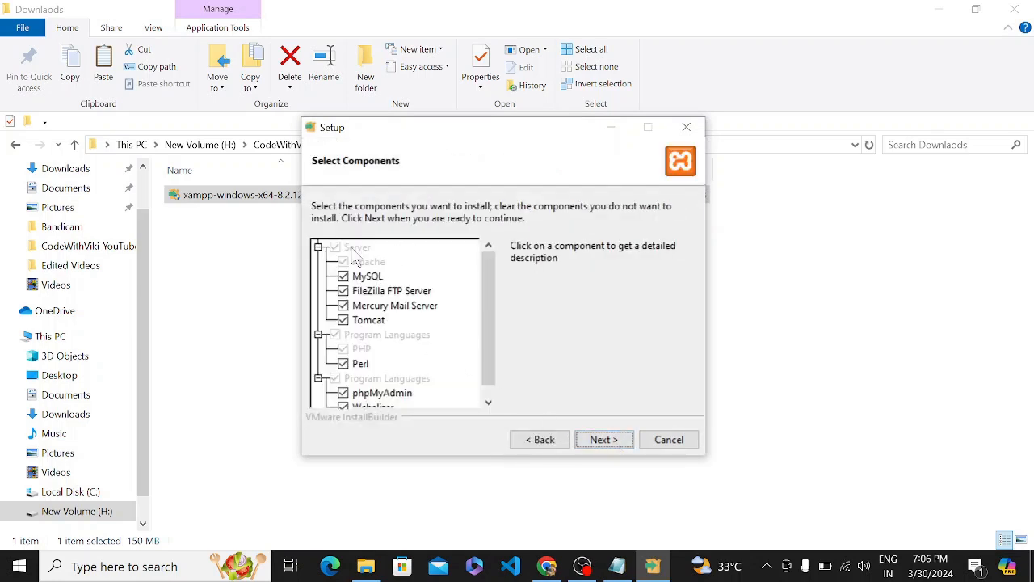
pyautogui.click(619, 438)
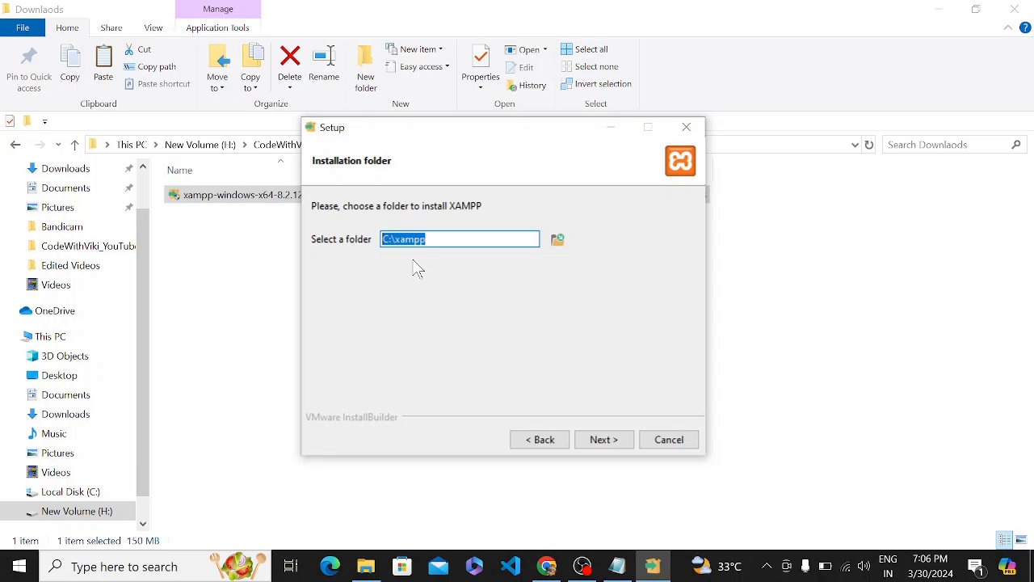
pyautogui.click(598, 440)
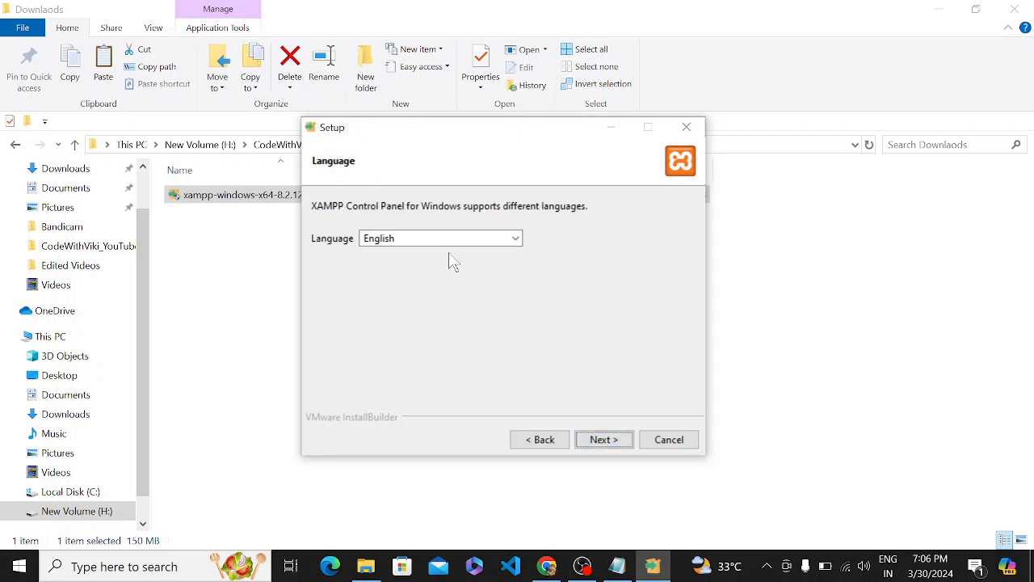
pyautogui.click(625, 443)
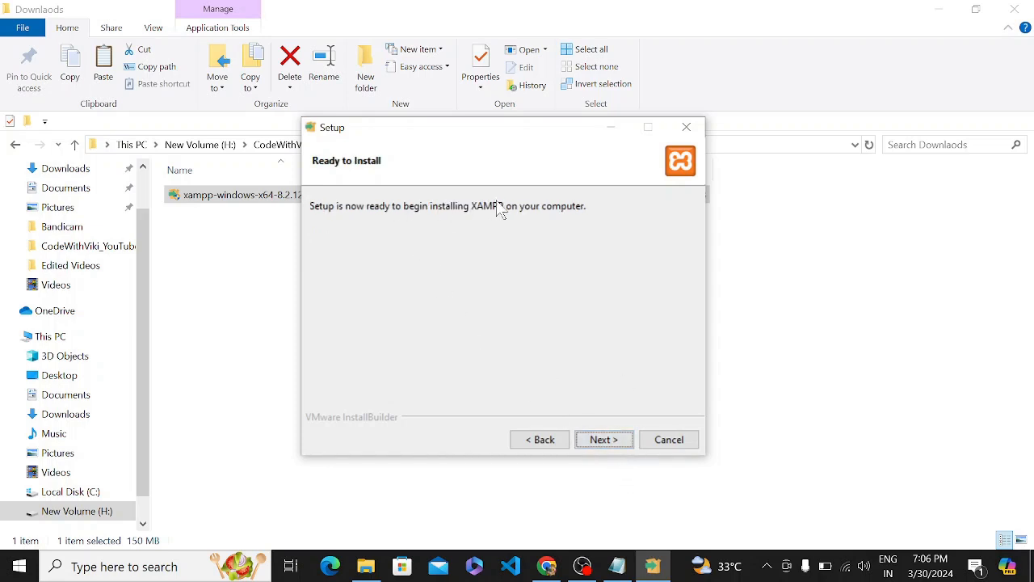
pyautogui.click(618, 449)
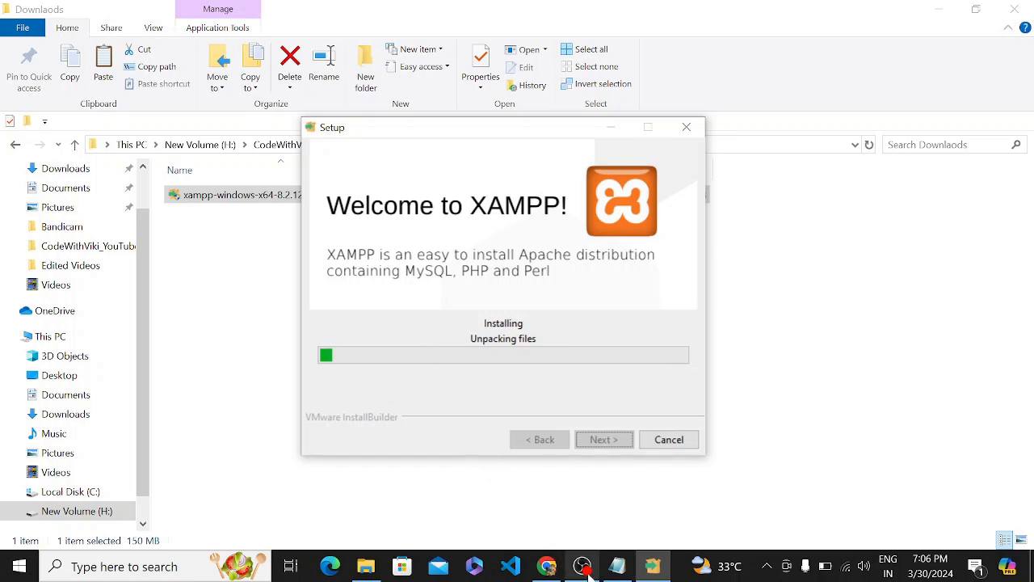
# Wait for unpacking to finish until the Completing the XAMPP Setup Wizard page appears.
pyautogui.moveTo(589, 574)
pyautogui.click(657, 498)
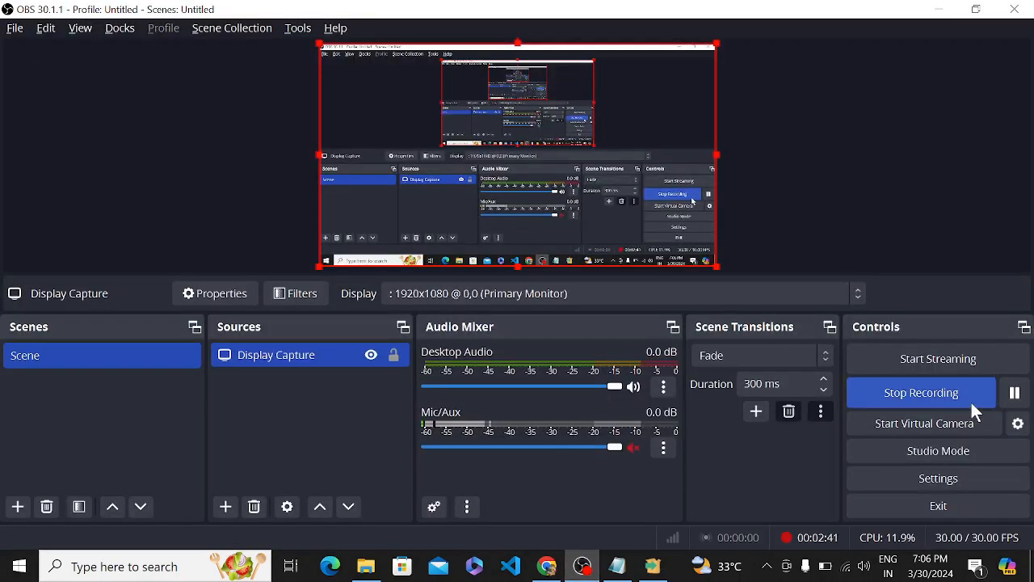
pyautogui.click(366, 565)
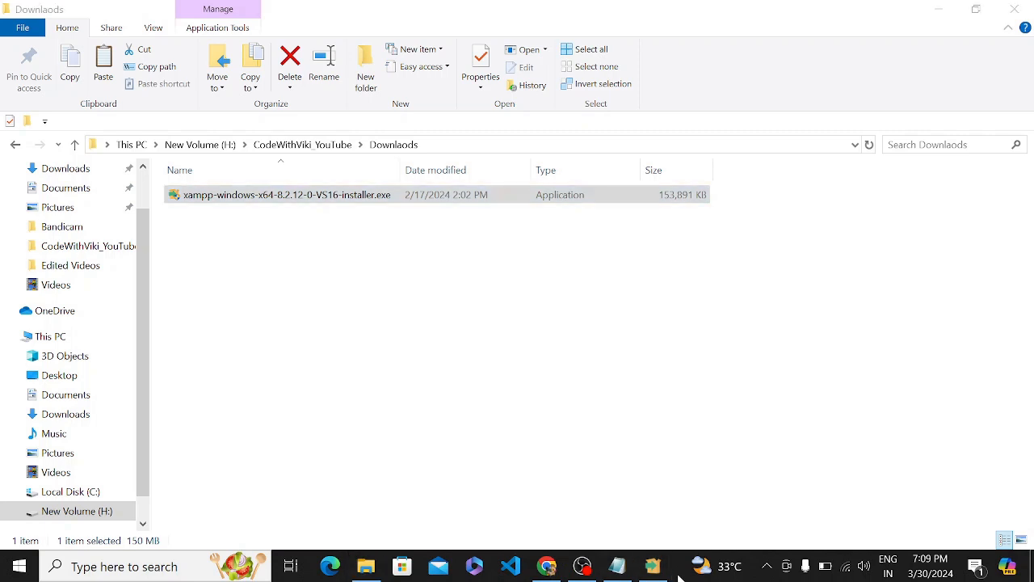
pyautogui.click(653, 565)
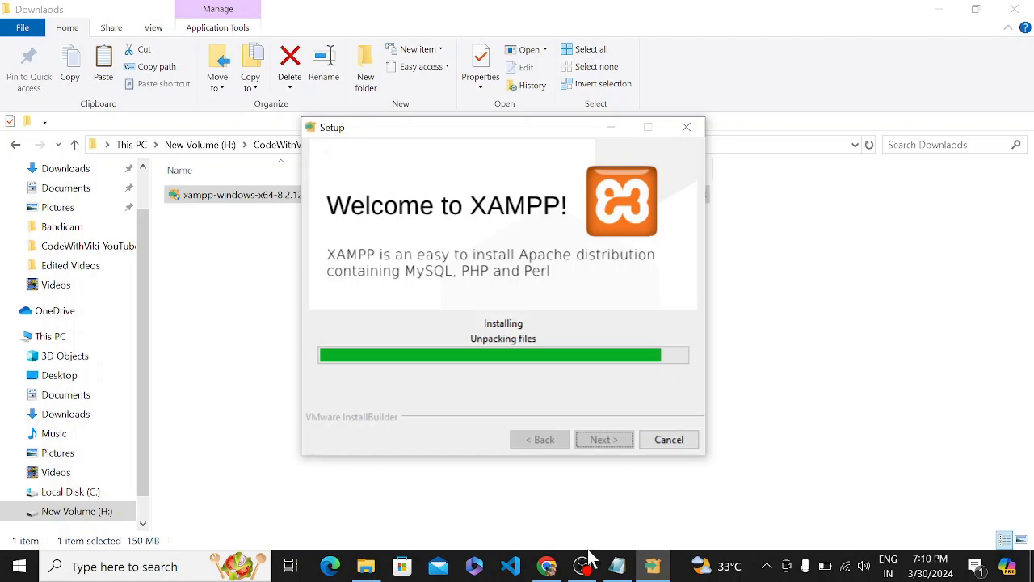
pyautogui.hotkey('alt', 'Tab')
pyautogui.hotkey('alt', 'Tab')
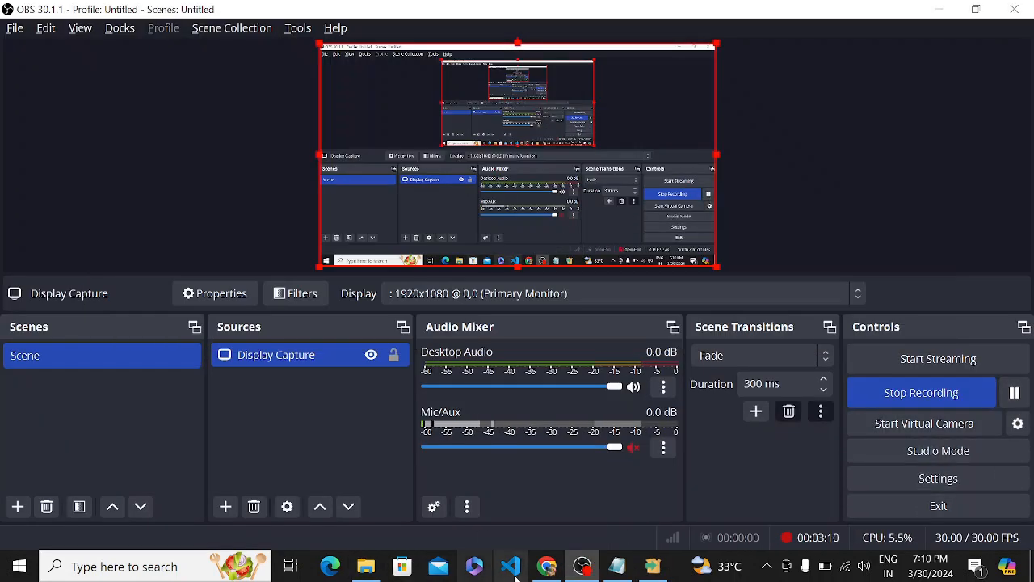
pyautogui.click(549, 568)
pyautogui.click(366, 566)
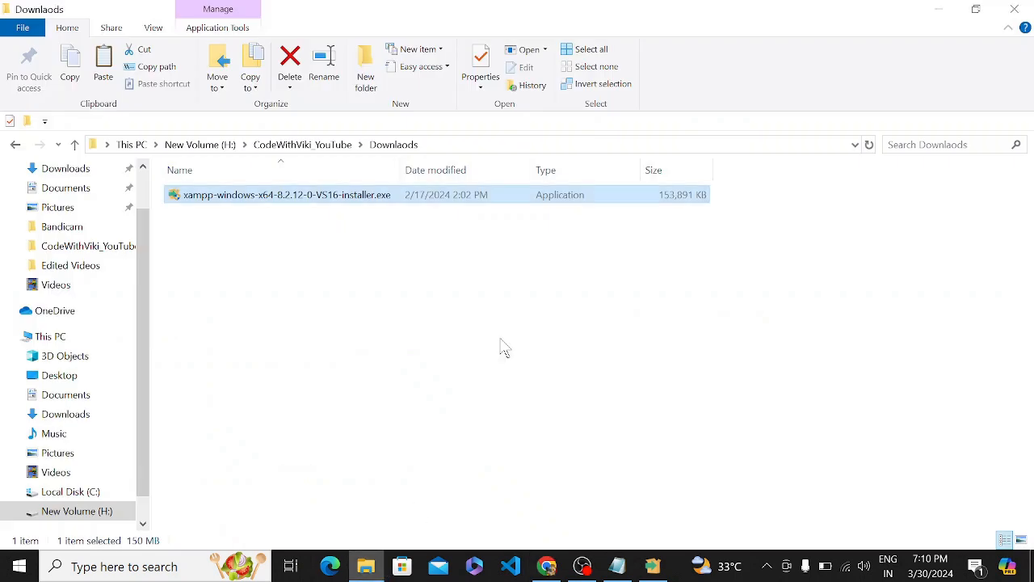
pyautogui.click(653, 565)
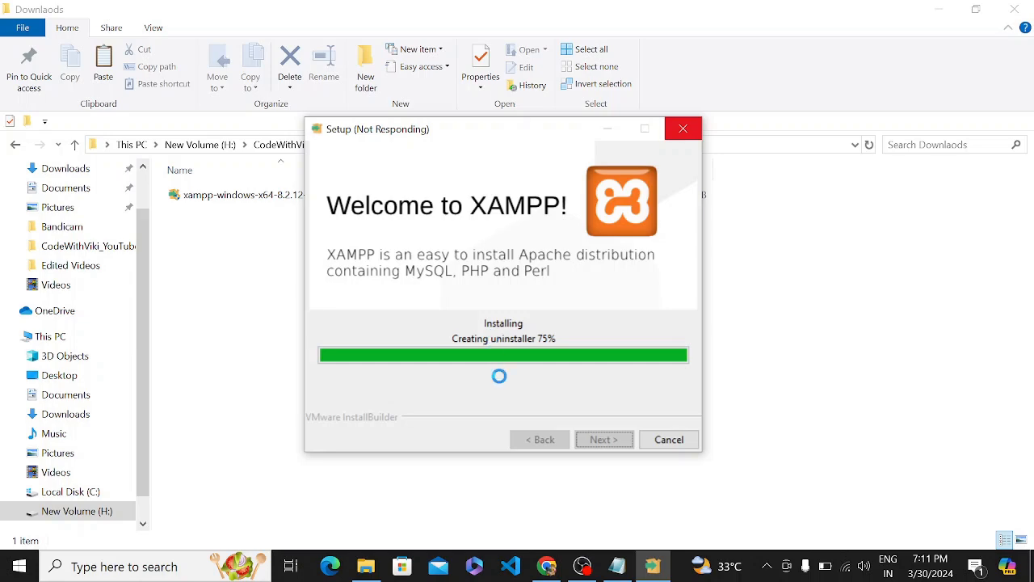
pyautogui.click(582, 566)
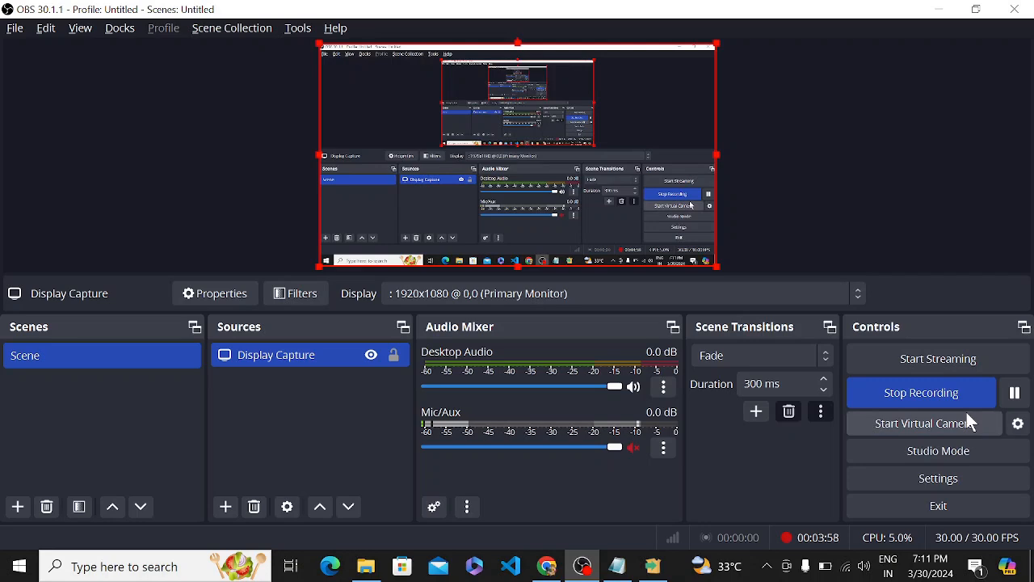
pyautogui.click(1009, 391)
pyautogui.click(1010, 392)
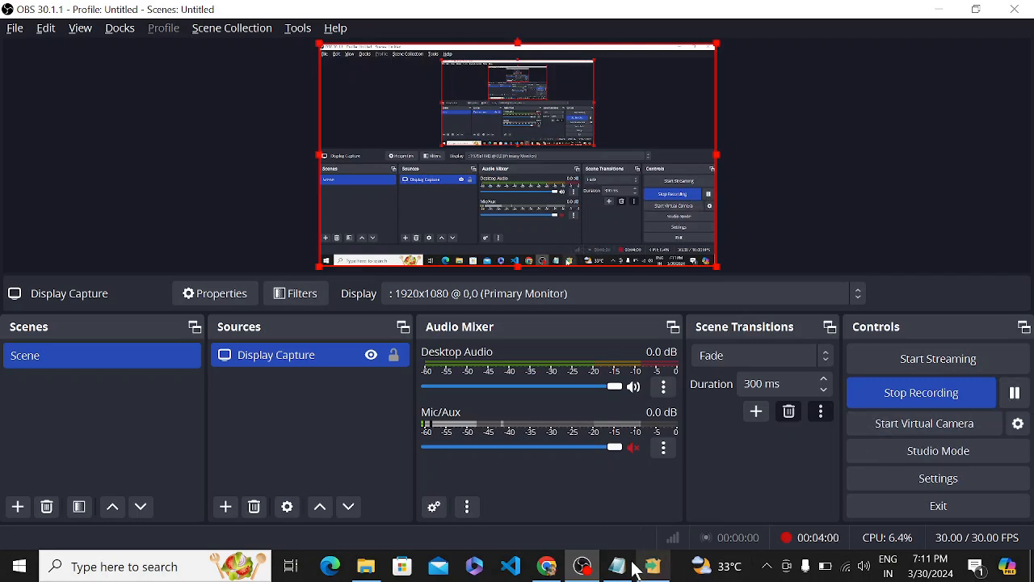
pyautogui.click(376, 573)
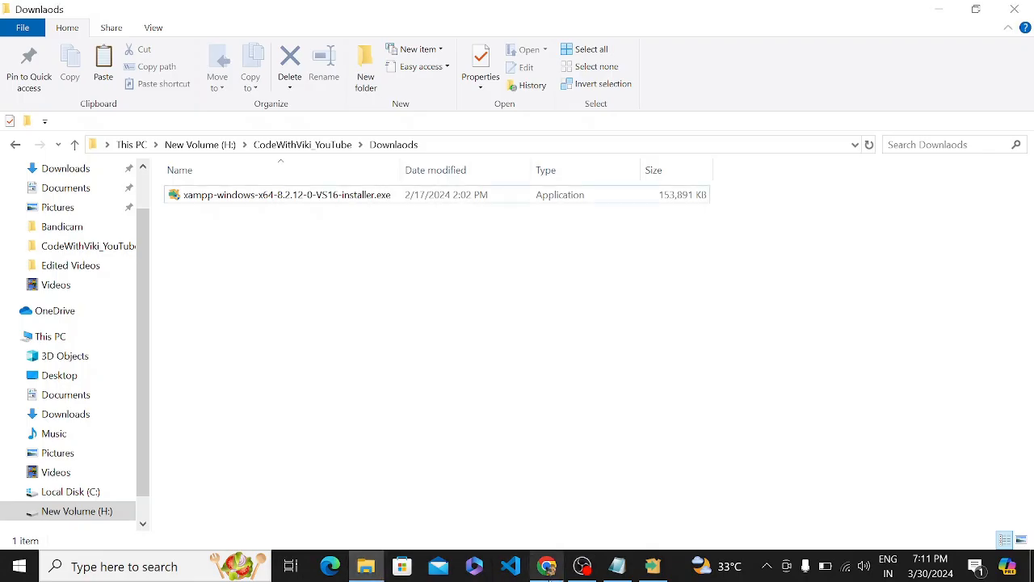
pyautogui.click(649, 571)
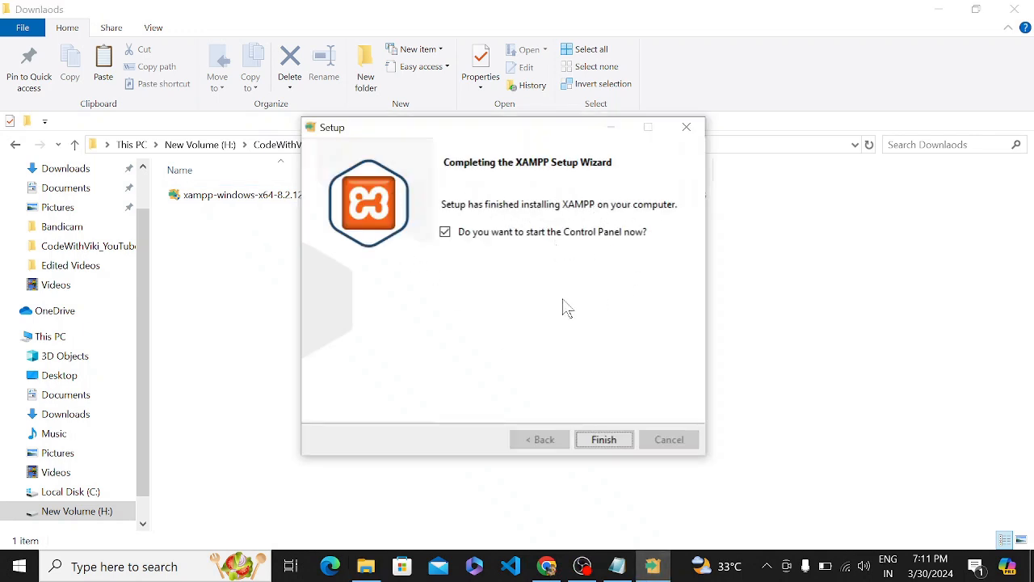
# Finish the setup and resize the XAMPP Control Panel window to normal size.
pyautogui.click(605, 446)
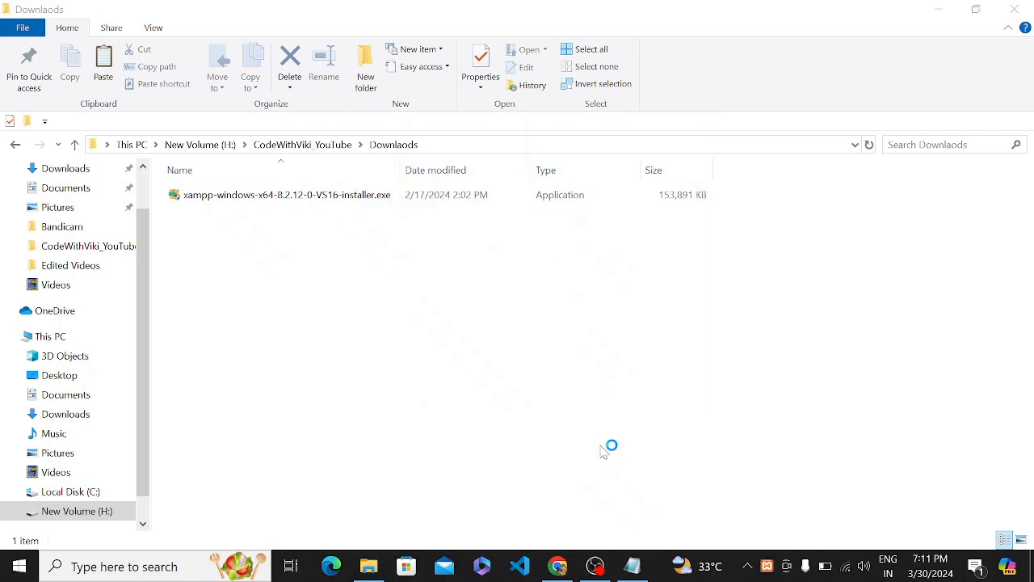
pyautogui.moveTo(342, 1); pyautogui.dragTo(396, 4)
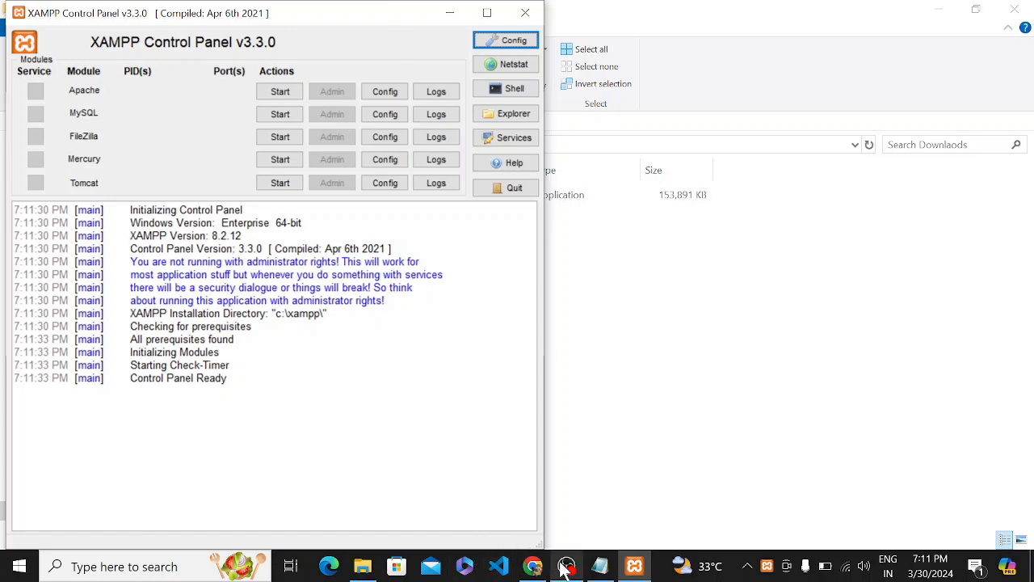
pyautogui.moveTo(379, 25); pyautogui.dragTo(489, 109)
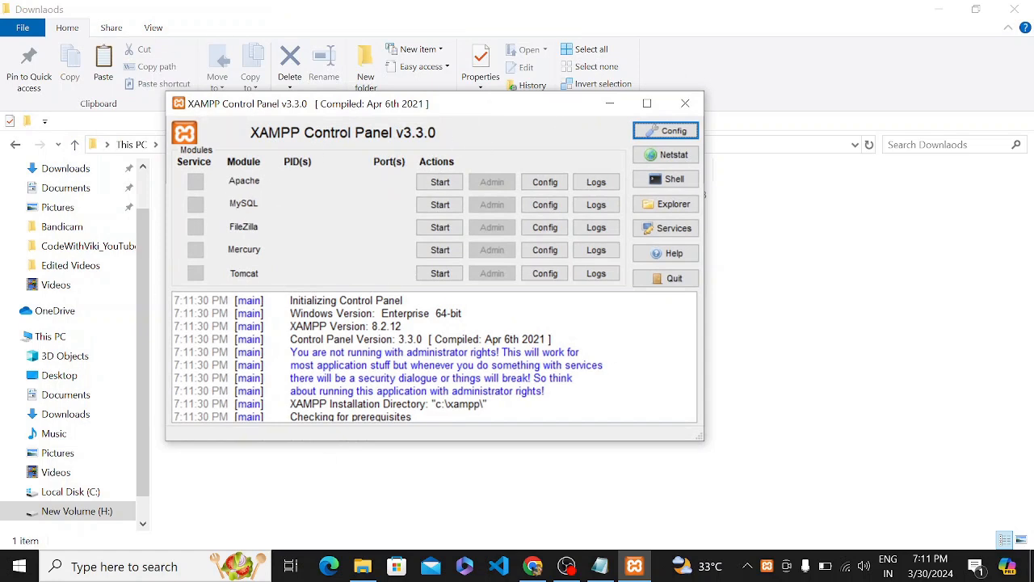
# Start Apache on ports 80/443 and MySQL on port 3306.
pyautogui.click(439, 182)
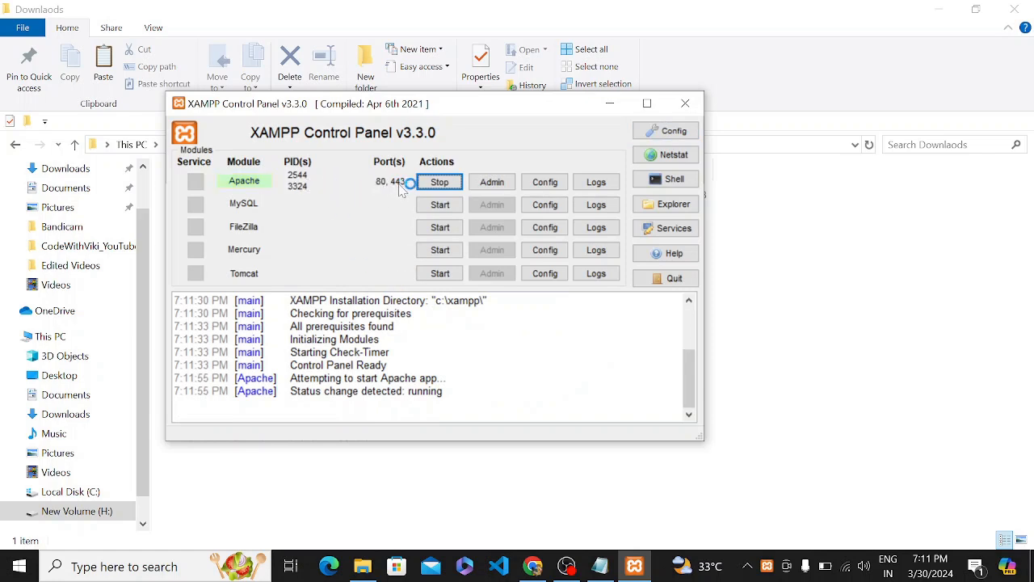
pyautogui.click(436, 205)
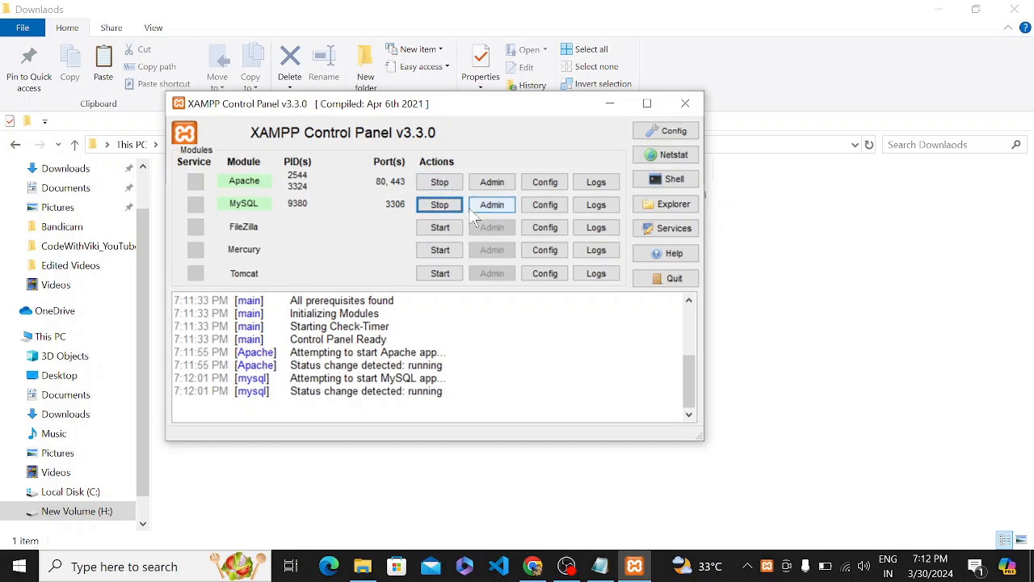
pyautogui.click(533, 567)
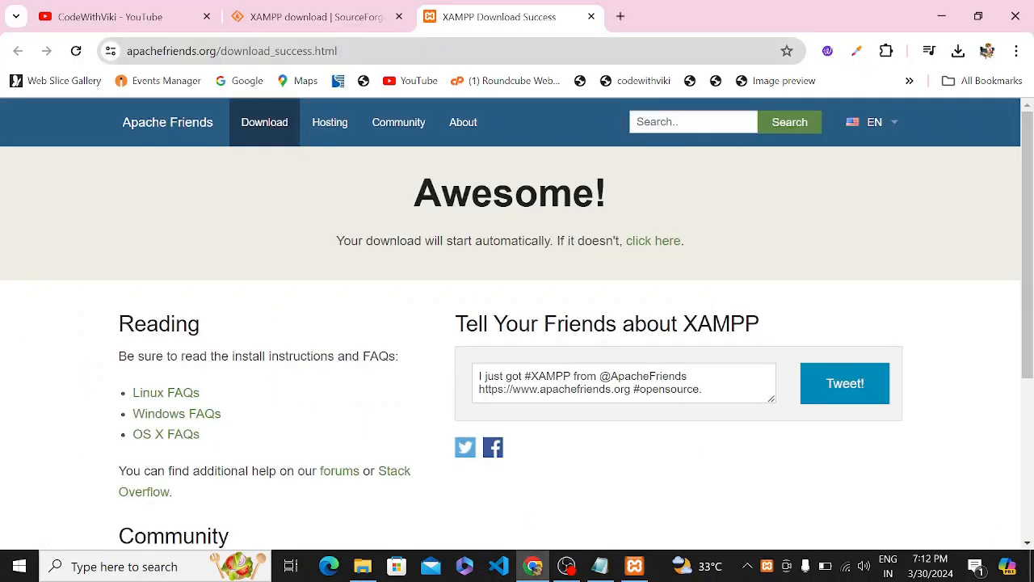
pyautogui.click(620, 16)
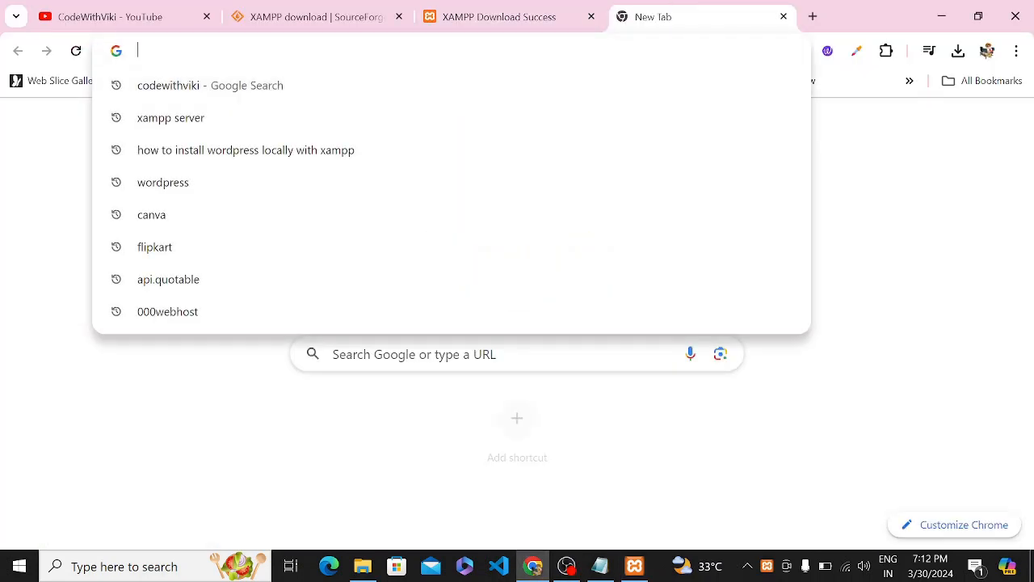
# Load the XAMPP welcome page at localhost.
pyautogui.write('loc')
pyautogui.press('Right')
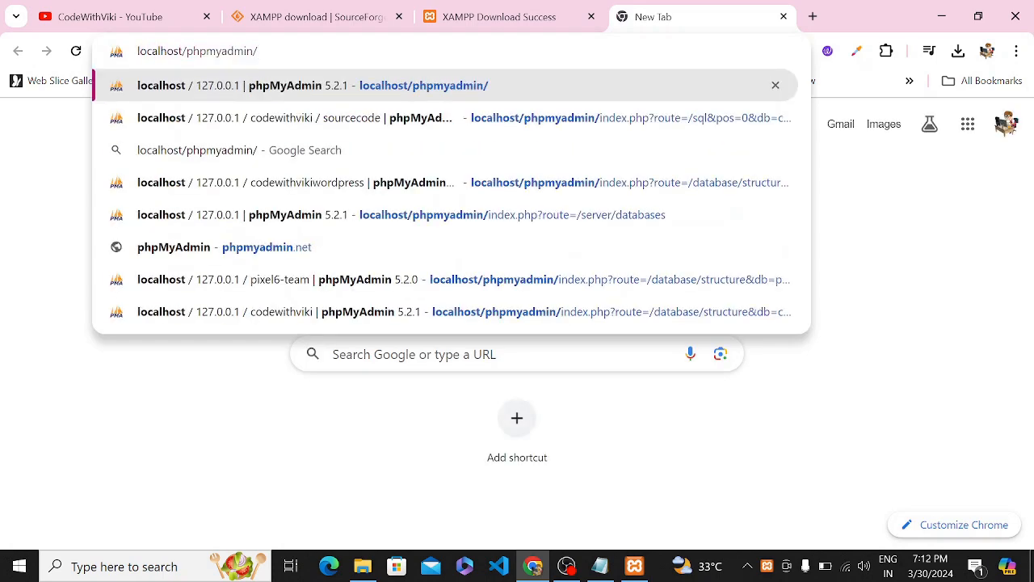
pyautogui.press('BackSpace')
pyautogui.press('BackSpace')
pyautogui.press('BackSpace')
pyautogui.press('BackSpace')
pyautogui.press('BackSpace')
pyautogui.press('BackSpace')
pyautogui.press('BackSpace')
pyautogui.press('BackSpace')
pyautogui.press('BackSpace')
pyautogui.press('BackSpace')
pyautogui.press('BackSpace')
pyautogui.press('BackSpace')
pyautogui.press('BackSpace')
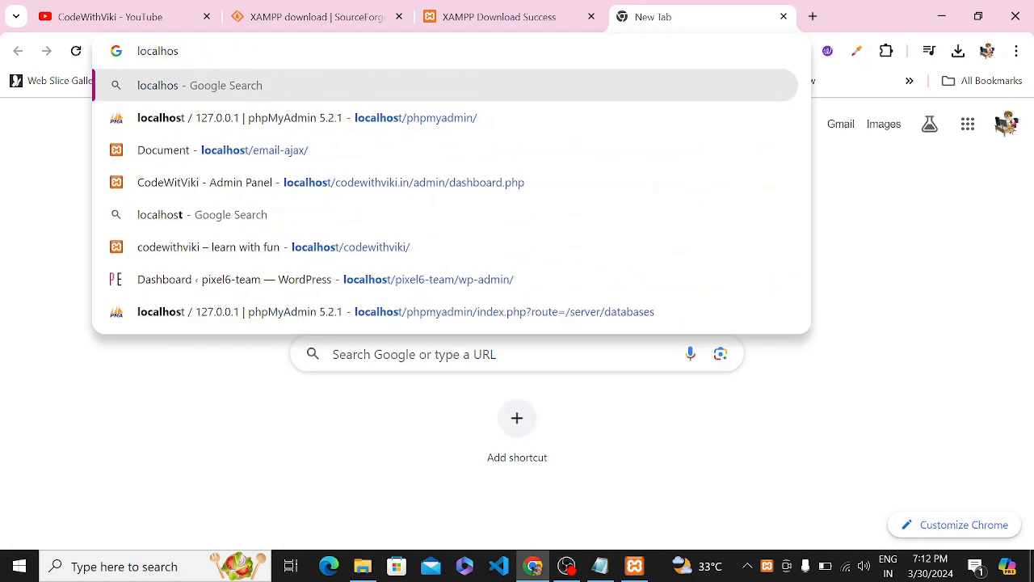
pyautogui.write('t')
pyautogui.press('BackSpace')
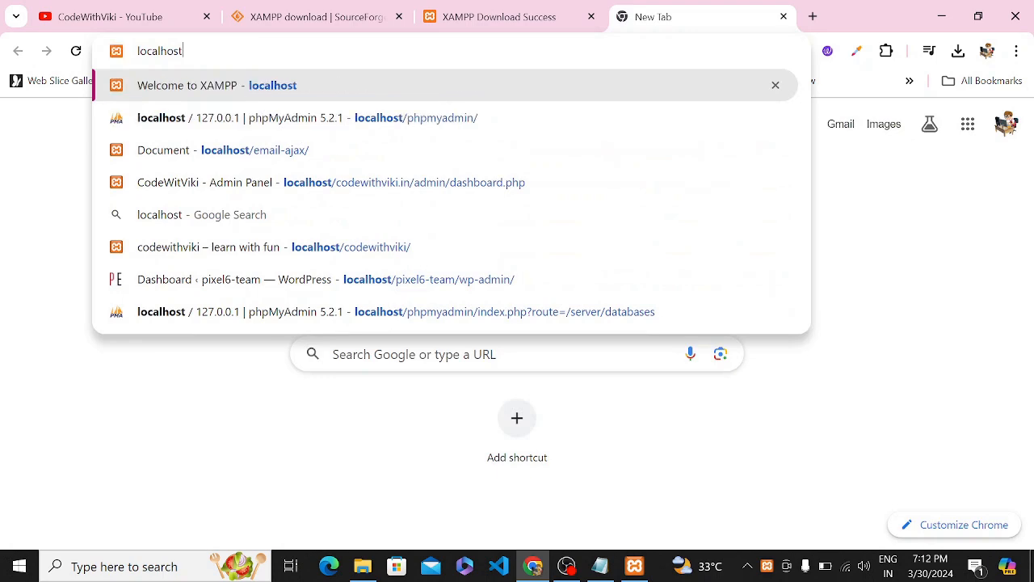
pyautogui.press('Return')
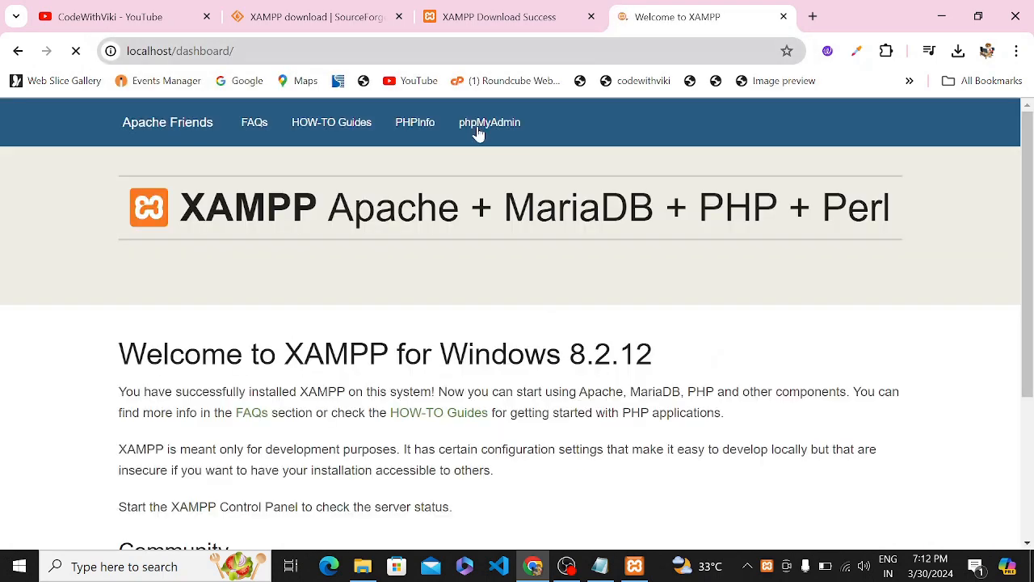
pyautogui.moveTo(119, 353); pyautogui.dragTo(552, 443)
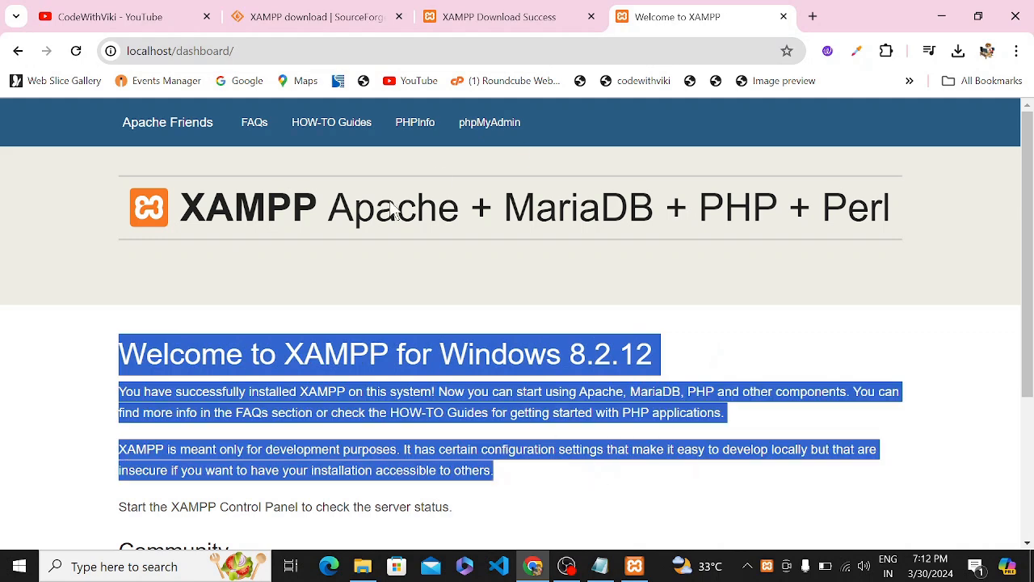
# Look over the PHPInfo page, then open phpMyAdmin from the welcome page.
pyautogui.click(426, 130)
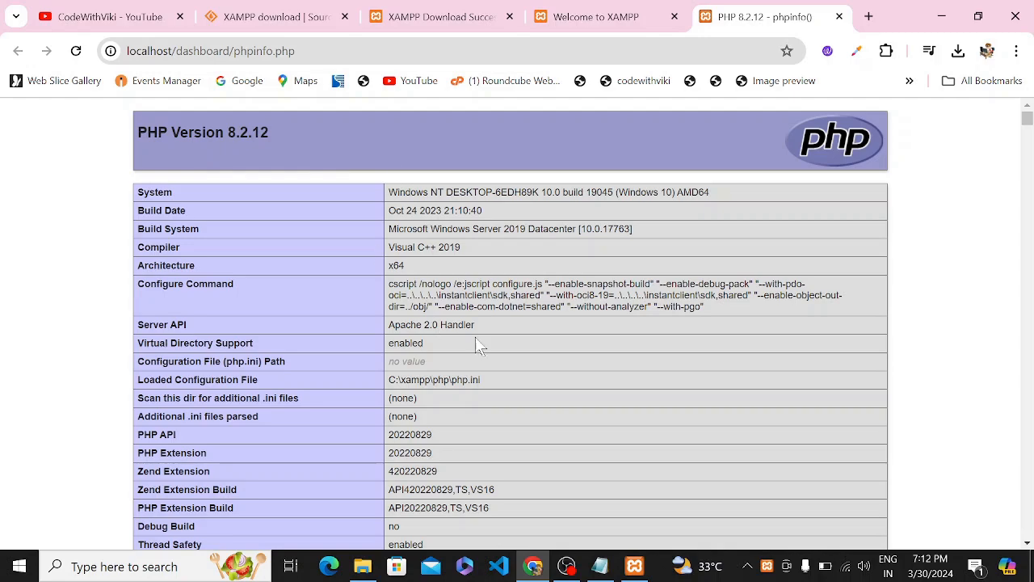
pyautogui.scroll(-6, 613, 544)
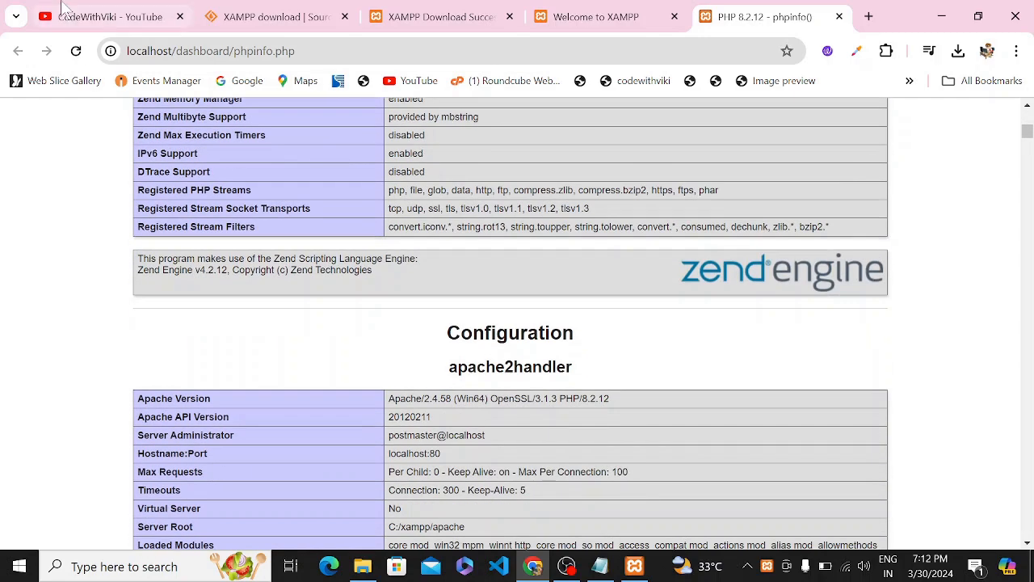
pyautogui.click(590, 16)
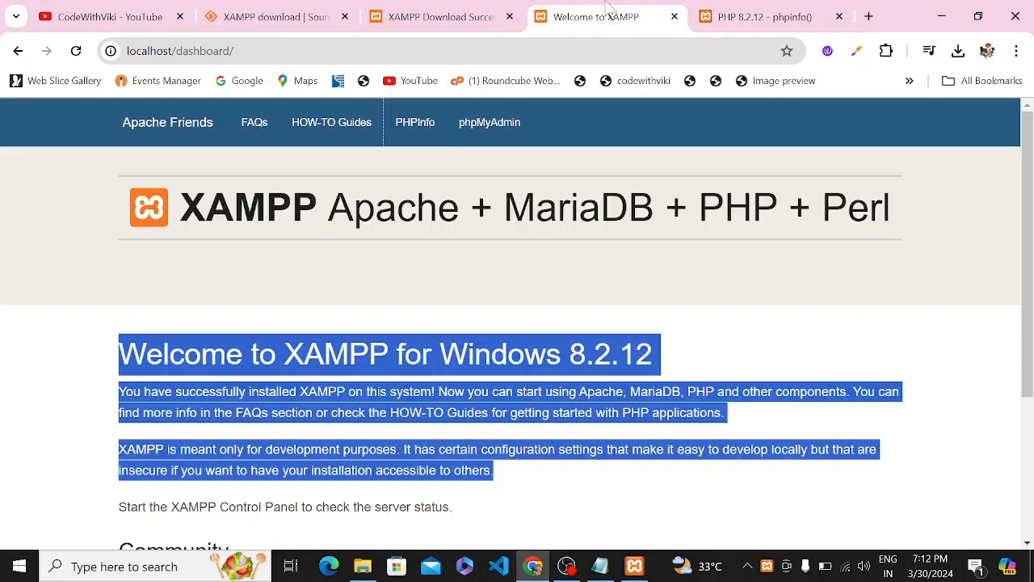
pyautogui.click(485, 121)
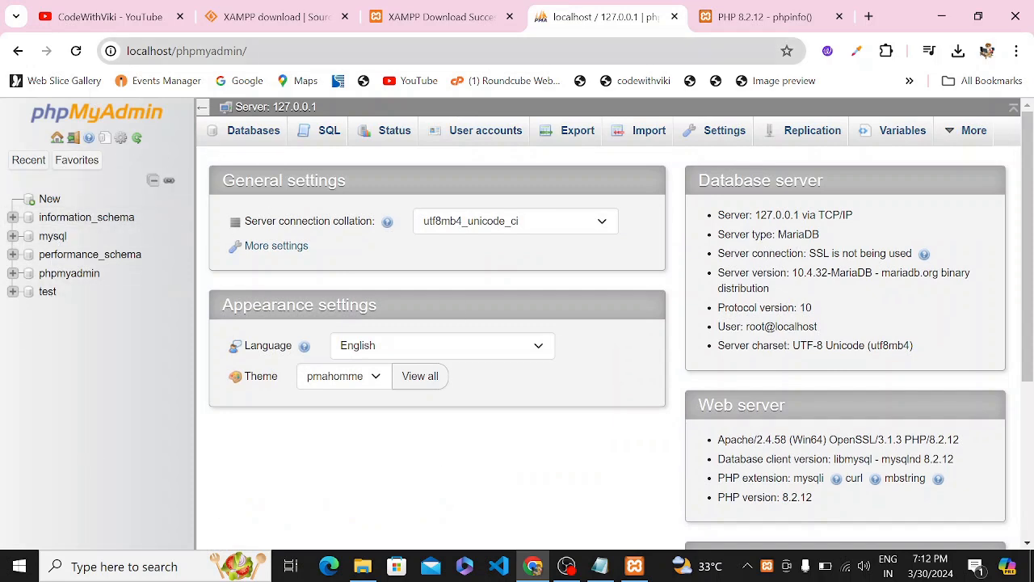
# Add the line 'downlaod wordpres locally' to the Notepad notes, then return to the phpinfo tab.
pyautogui.click(235, 57)
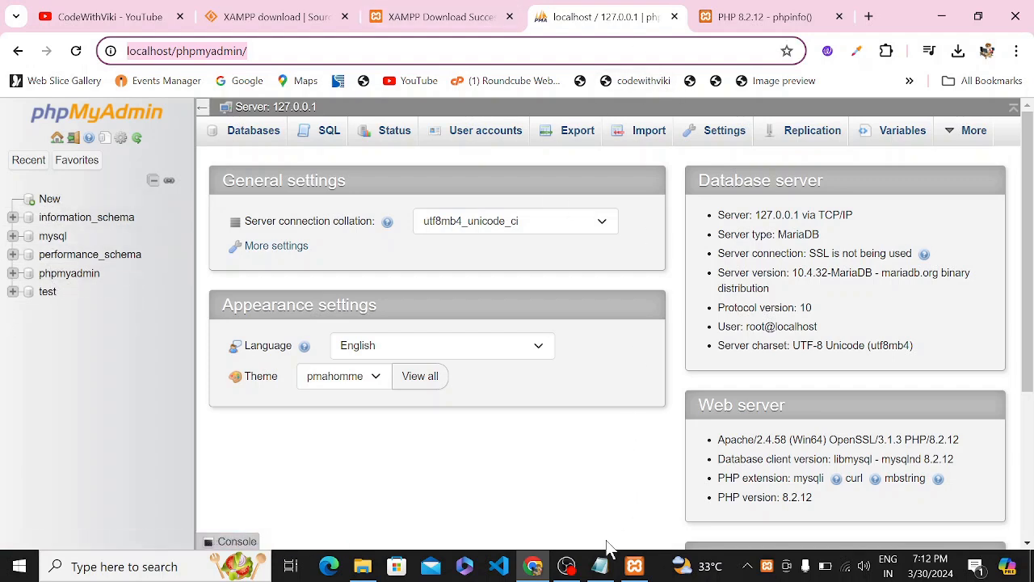
pyautogui.click(601, 565)
pyautogui.moveTo(636, 274); pyautogui.dragTo(453, 288)
pyautogui.click(636, 276)
pyautogui.press('Return')
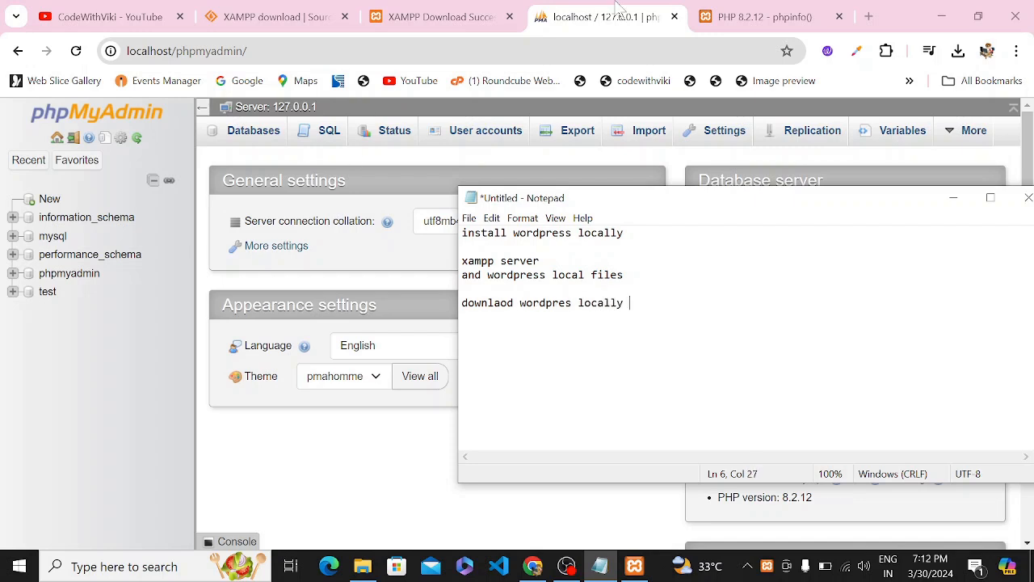
pyautogui.click(784, 16)
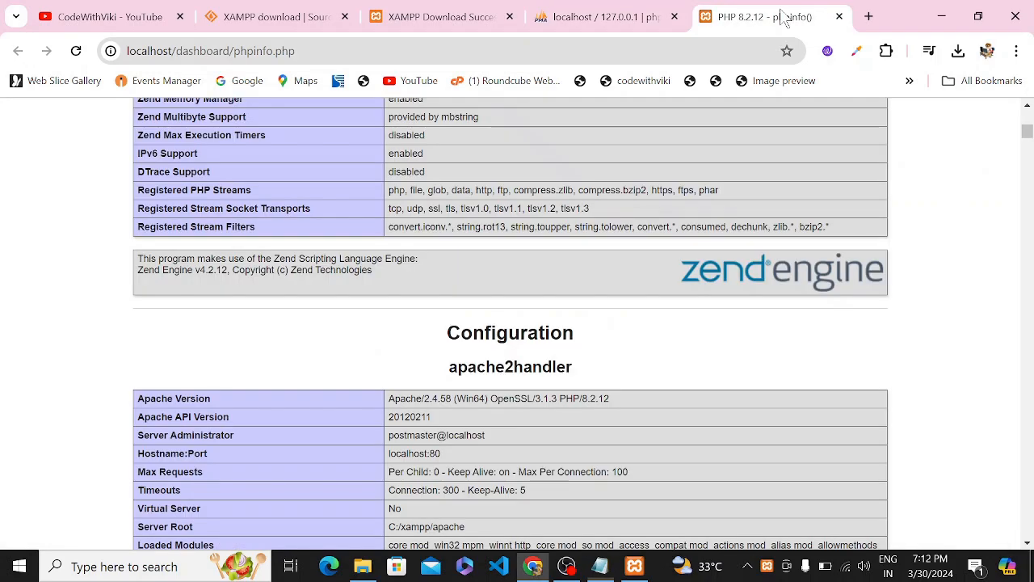
# Open wordpress.org in a new tab.
pyautogui.click(869, 17)
pyautogui.write('wo')
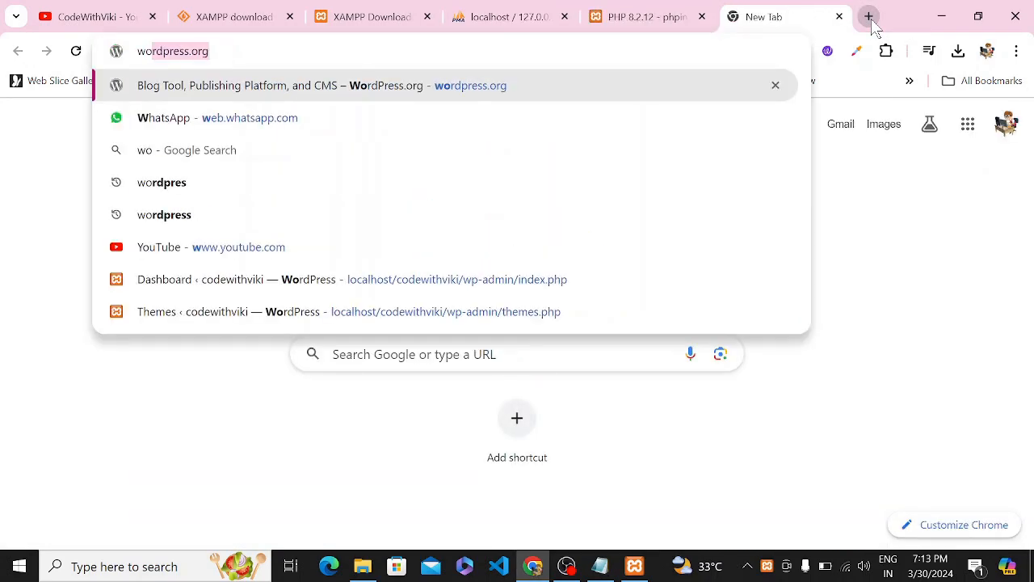
pyautogui.write('rdpress.')
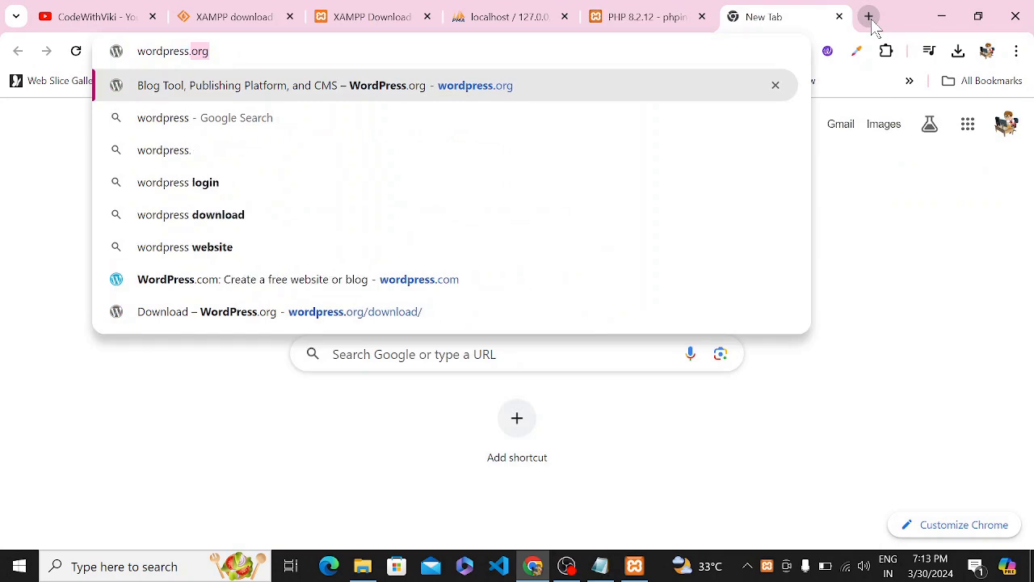
pyautogui.press('BackSpace')
pyautogui.write('.org')
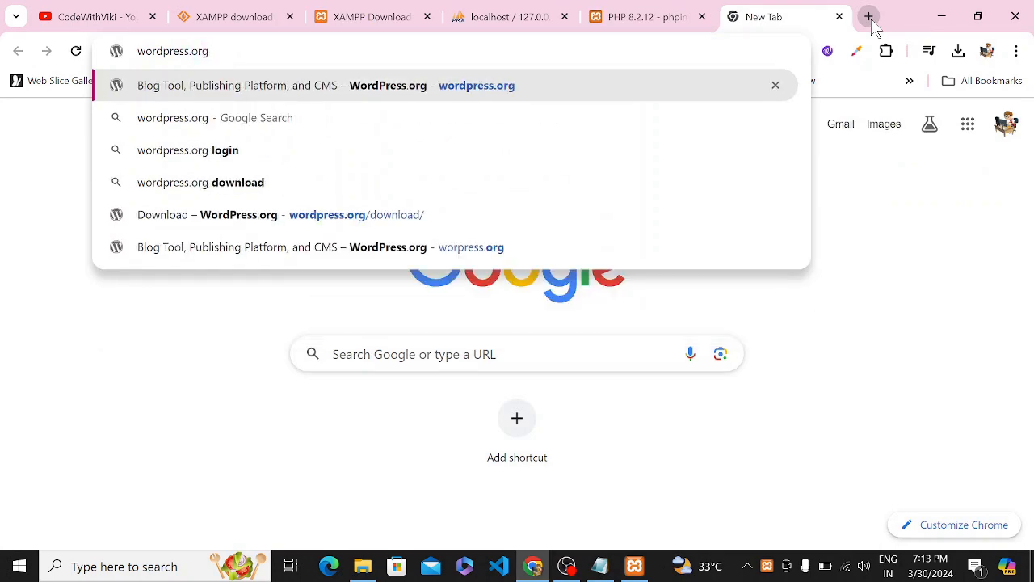
pyautogui.press('Return')
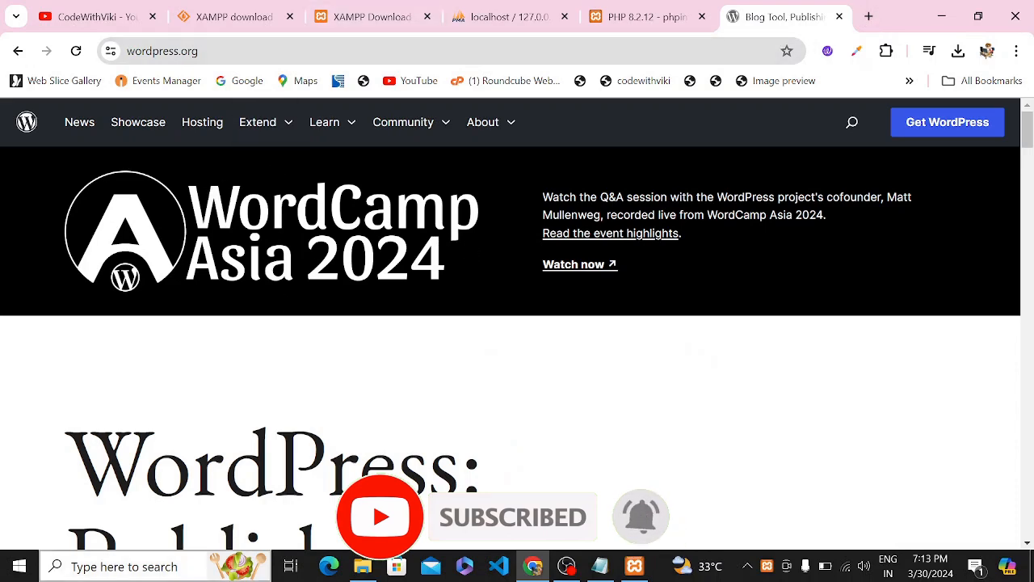
pyautogui.scroll(-3, 383, 266)
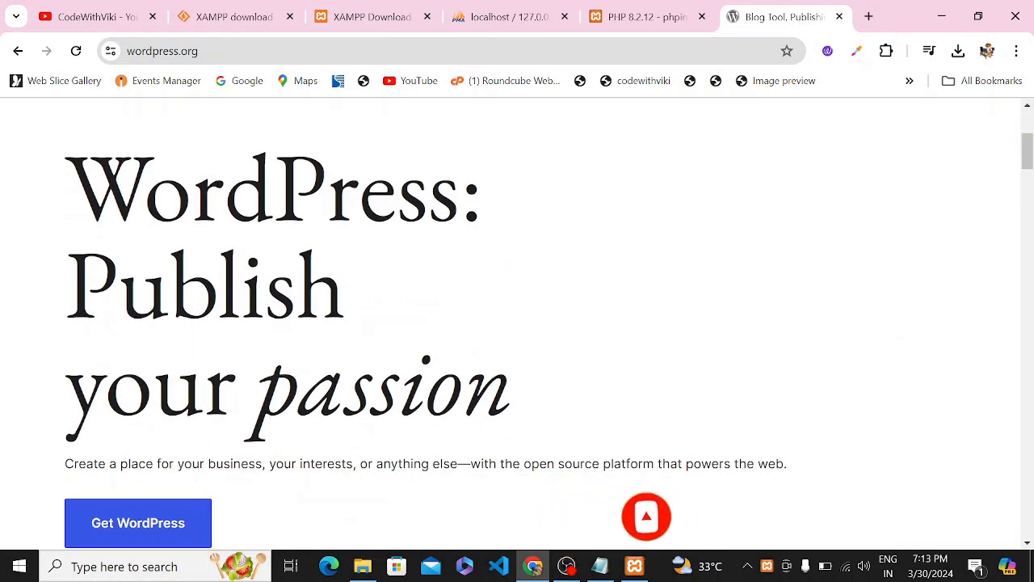
pyautogui.scroll(3, 517, 323)
pyautogui.scroll(-5, 122, 395)
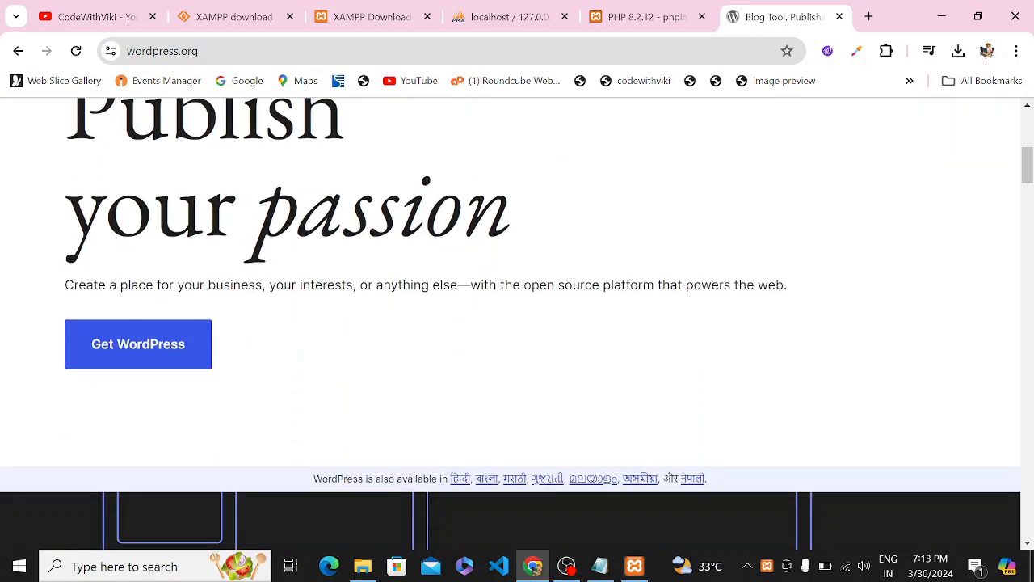
# Download WordPress 6.4.3 from the Get WordPress page and close the thank-you popup.
pyautogui.click(163, 340)
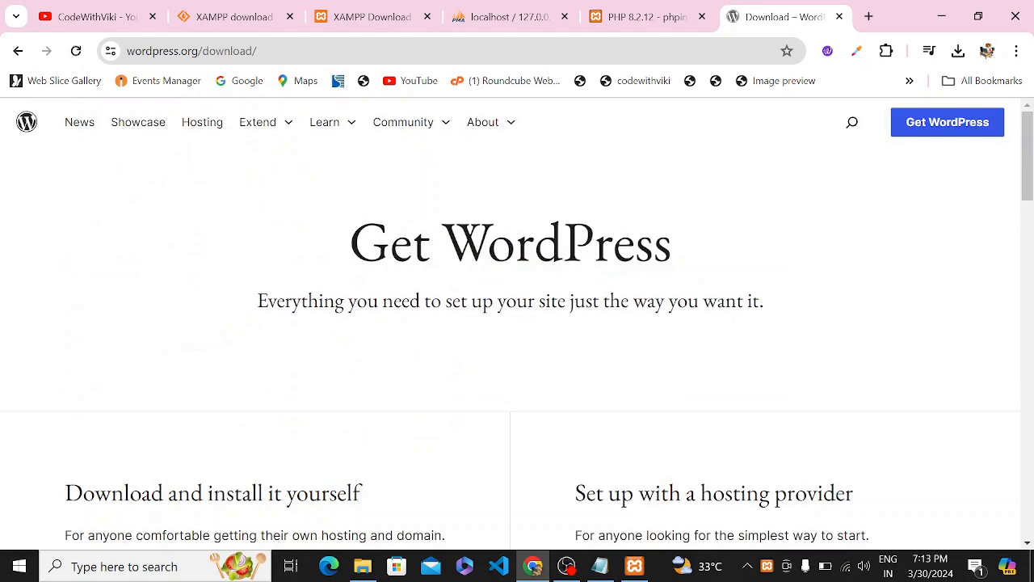
pyautogui.scroll(-5, 600, 288)
pyautogui.scroll(2, 600, 287)
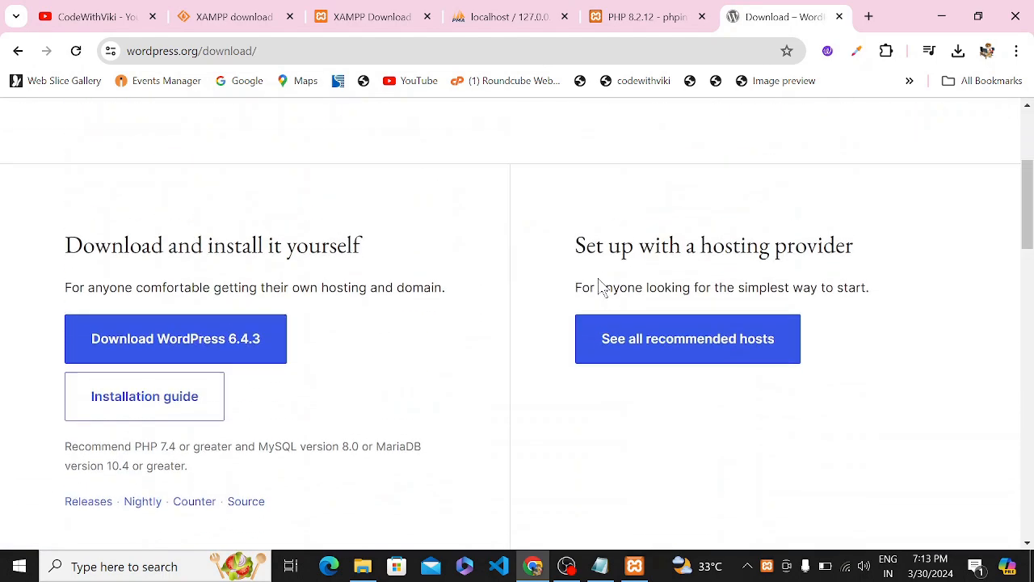
pyautogui.click(222, 346)
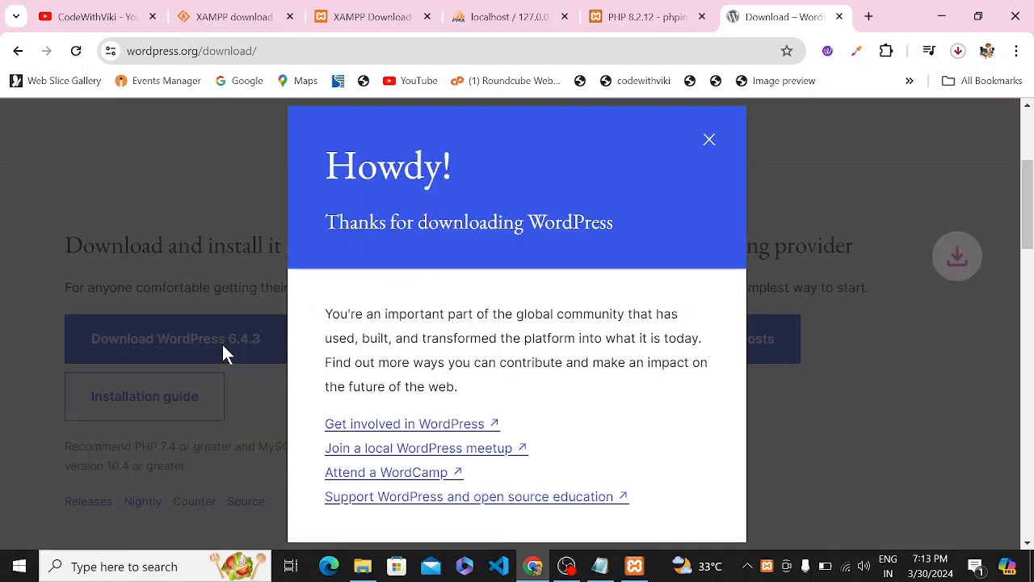
pyautogui.moveTo(326, 169); pyautogui.dragTo(596, 450)
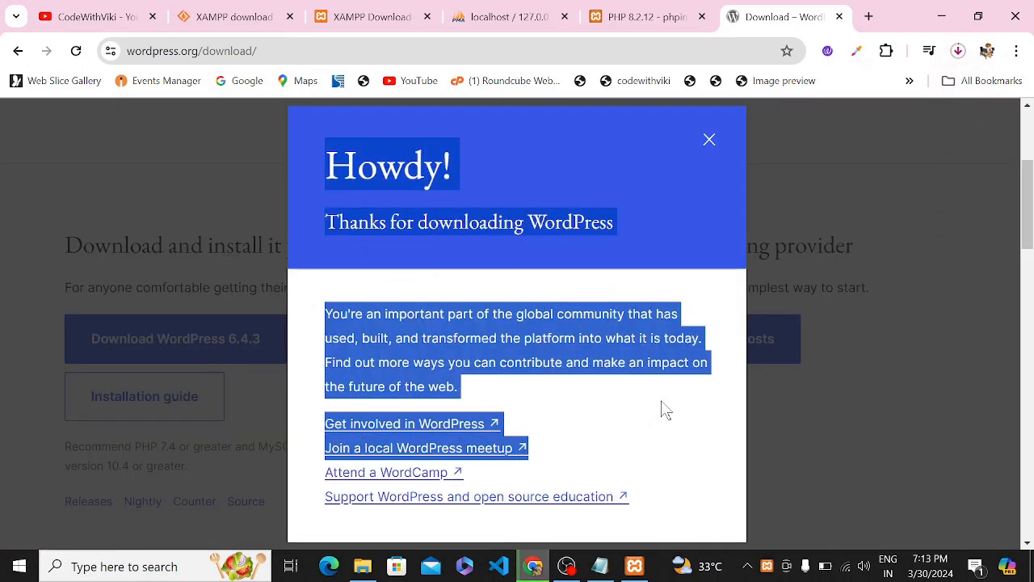
pyautogui.click(682, 398)
pyautogui.click(709, 143)
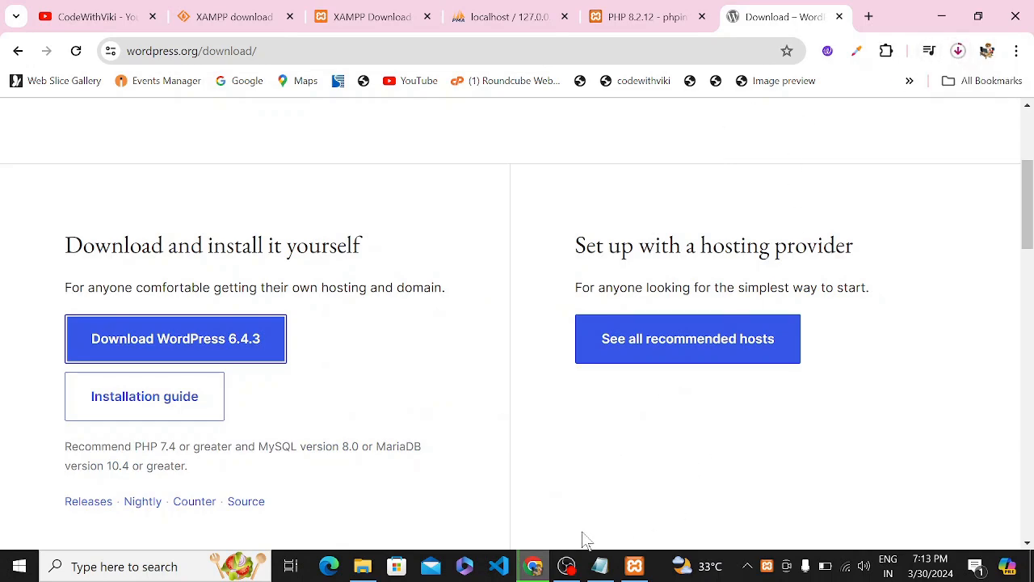
pyautogui.click(566, 565)
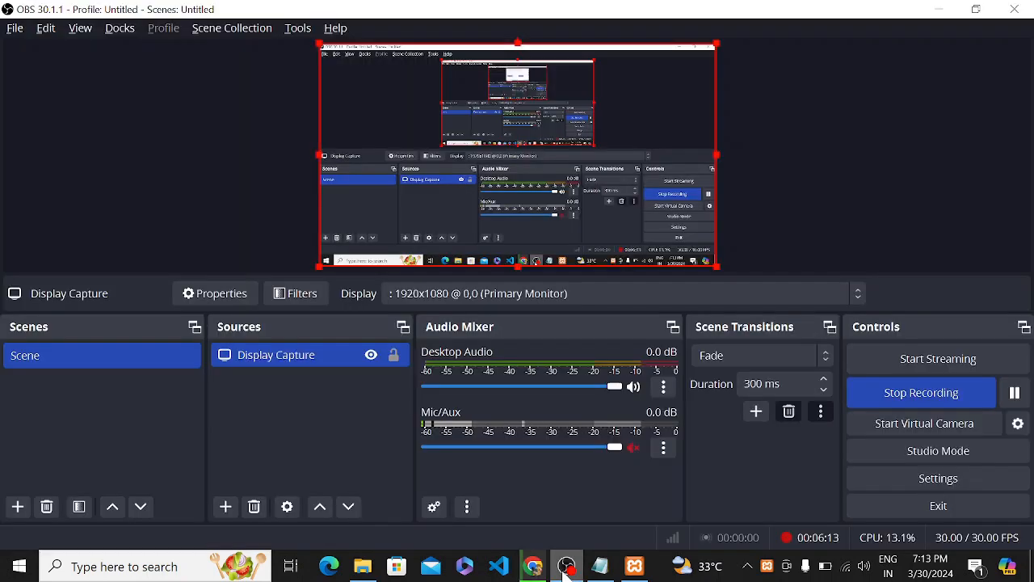
# Select wordpress-6.4.3.zip in Downloads and dismiss the share panel opened by mistake.
pyautogui.click(1016, 391)
pyautogui.click(1016, 391)
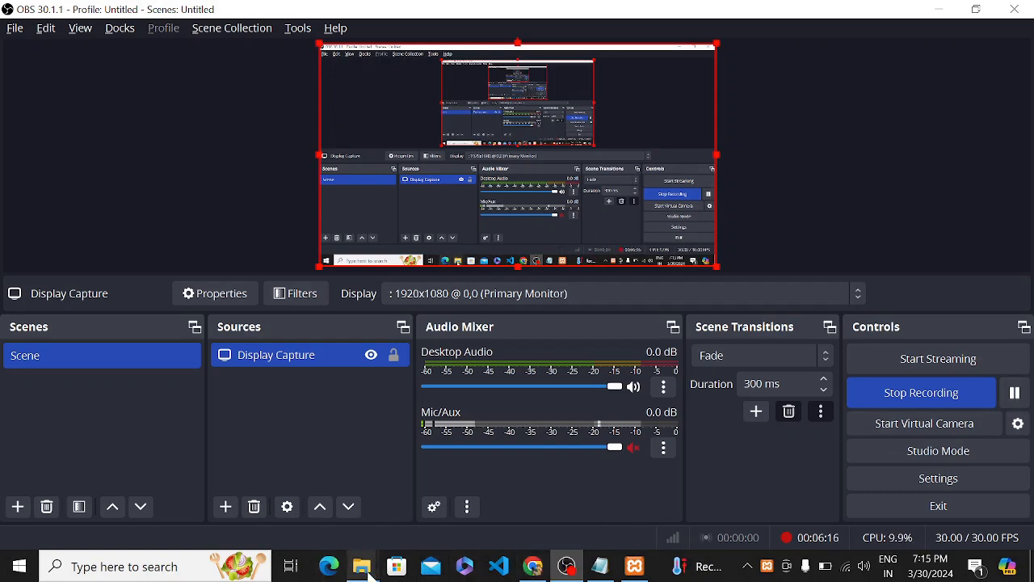
pyautogui.moveTo(370, 570)
pyautogui.click(428, 509)
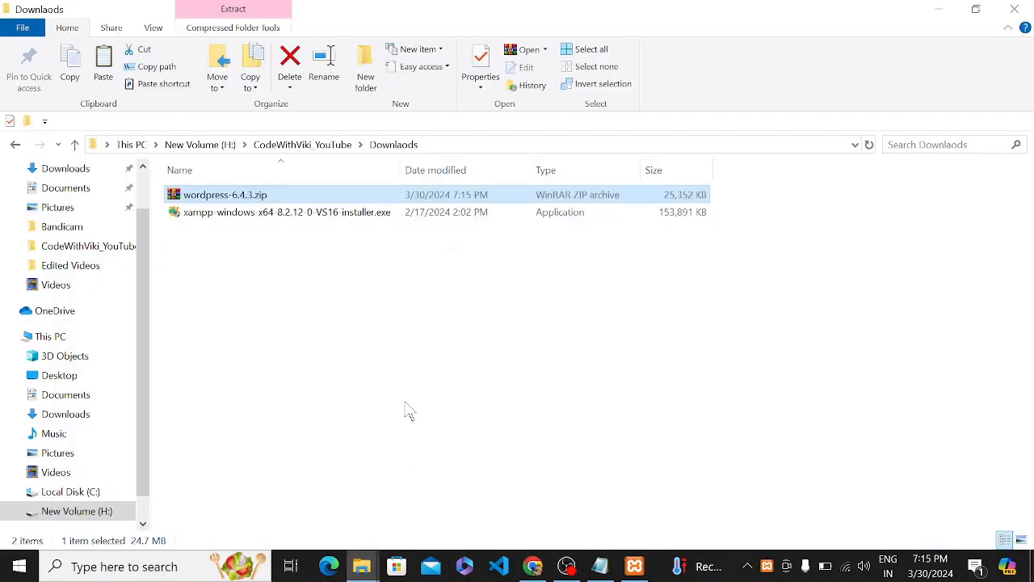
pyautogui.click(473, 325)
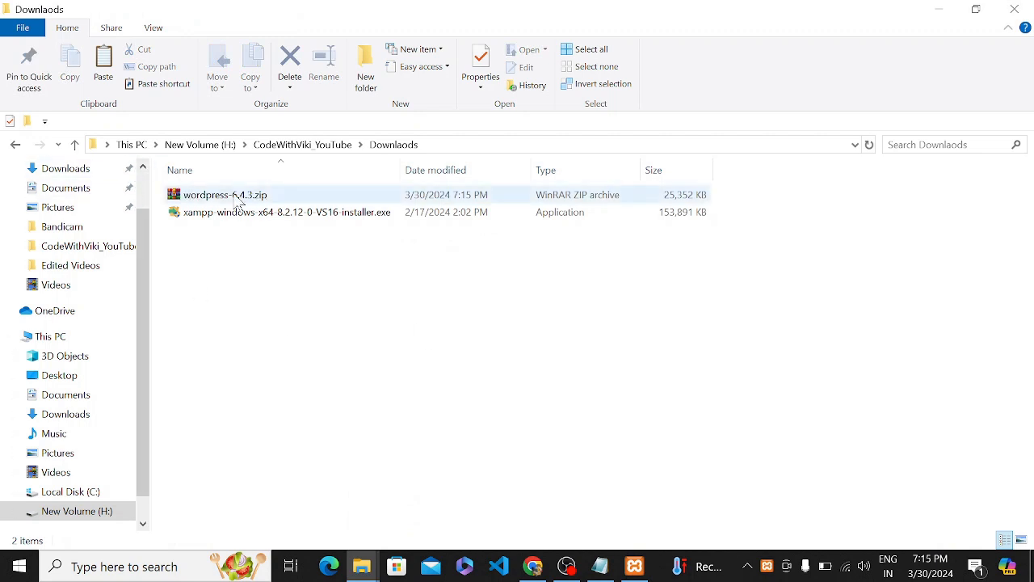
pyautogui.click(267, 199)
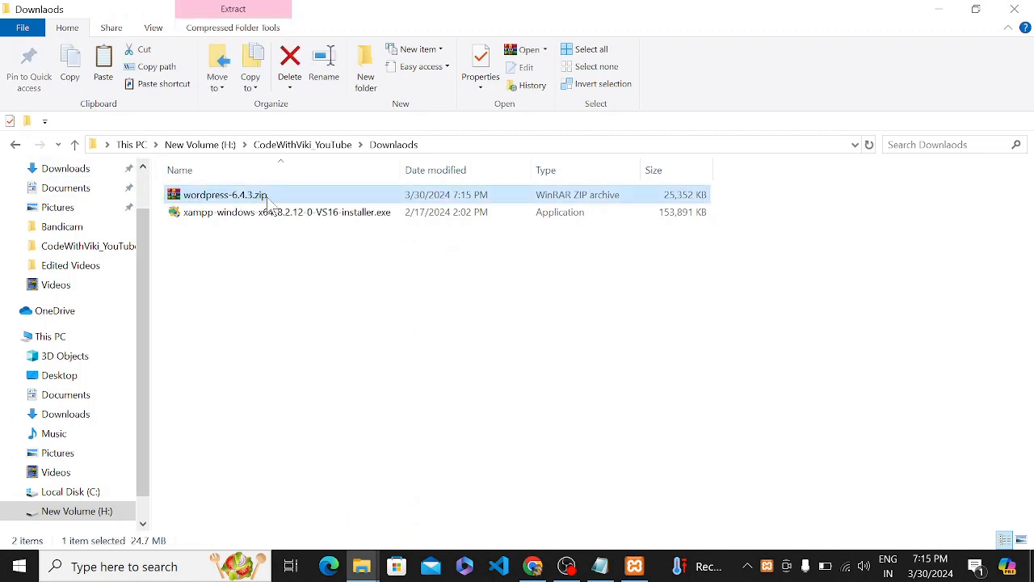
pyautogui.rightClick(267, 197)
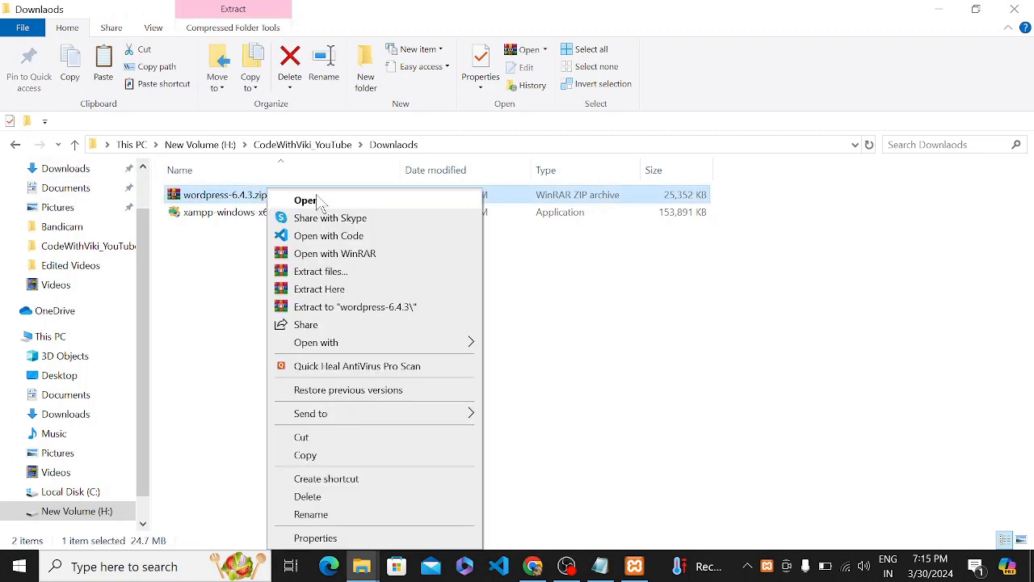
pyautogui.click(390, 324)
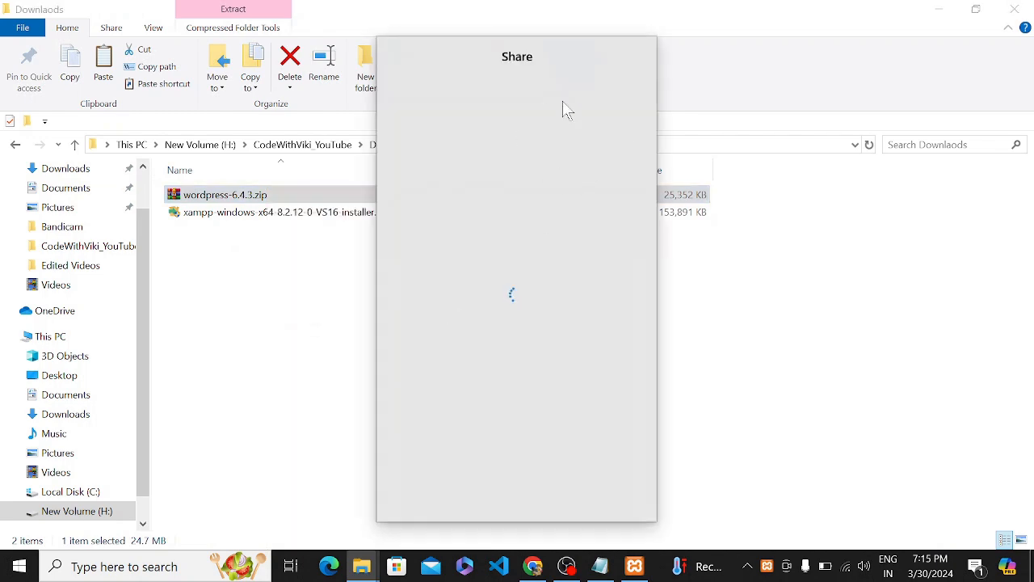
pyautogui.click(709, 351)
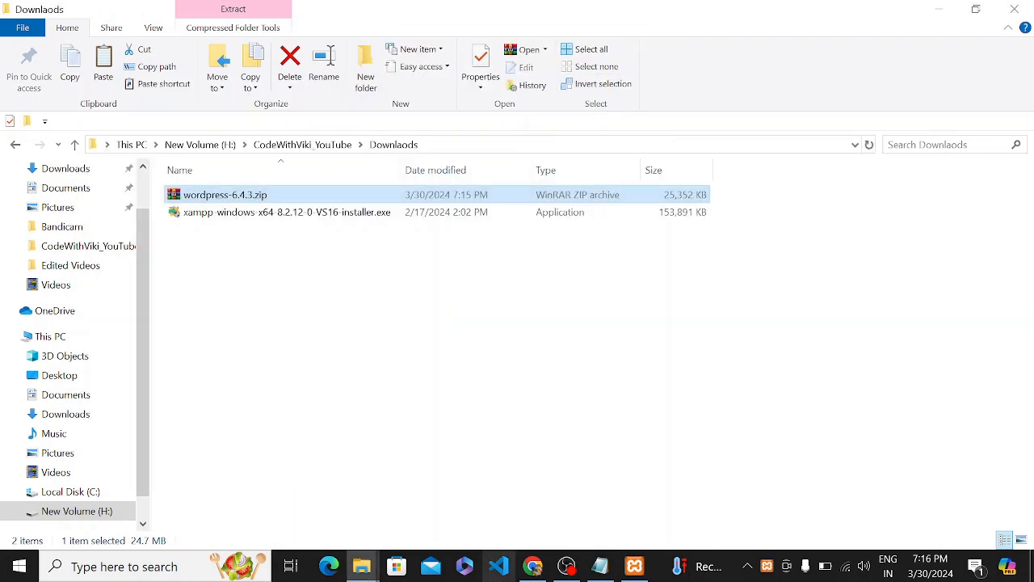
# Extract wordpress-6.4.3.zip to a wordpress-6.4.3 folder from its context menu.
pyautogui.click(566, 565)
pyautogui.click(1015, 392)
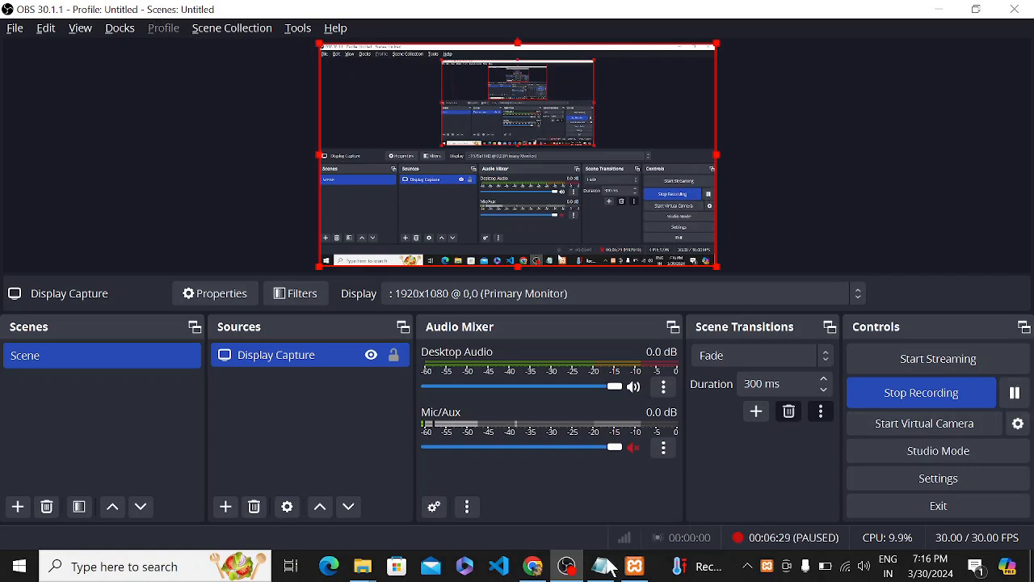
pyautogui.moveTo(363, 565)
pyautogui.click(436, 482)
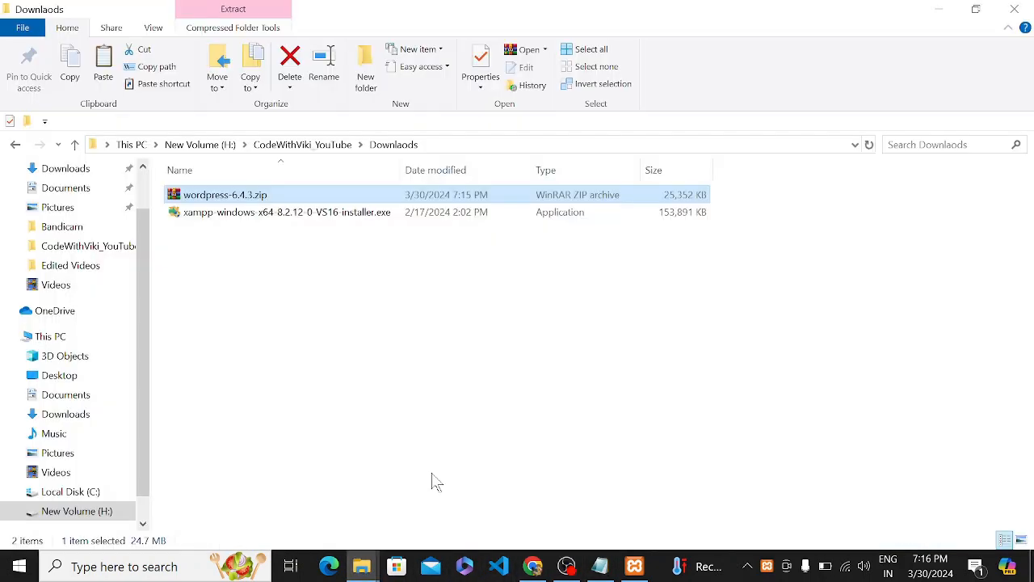
pyautogui.rightClick(417, 186)
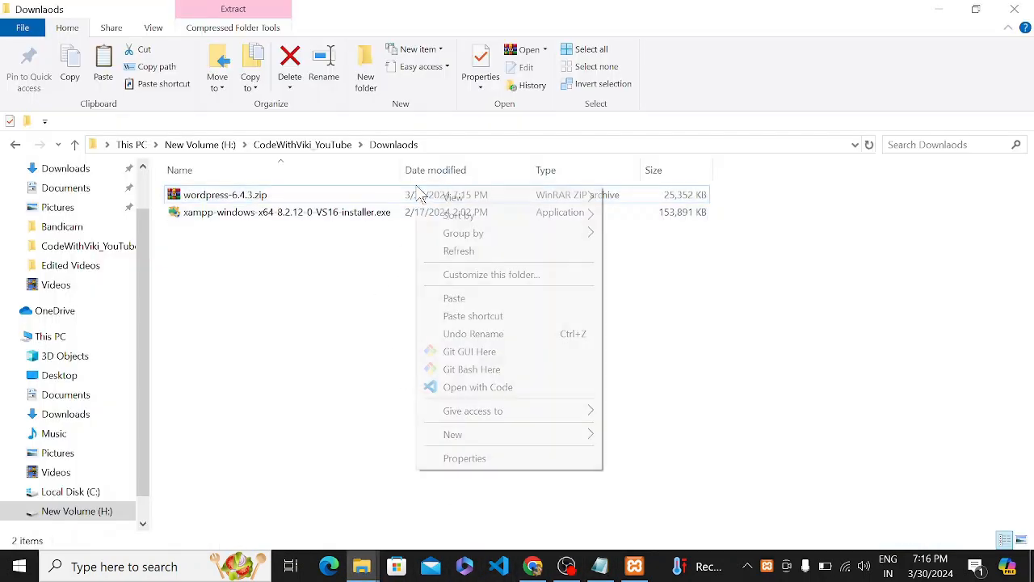
pyautogui.rightClick(375, 199)
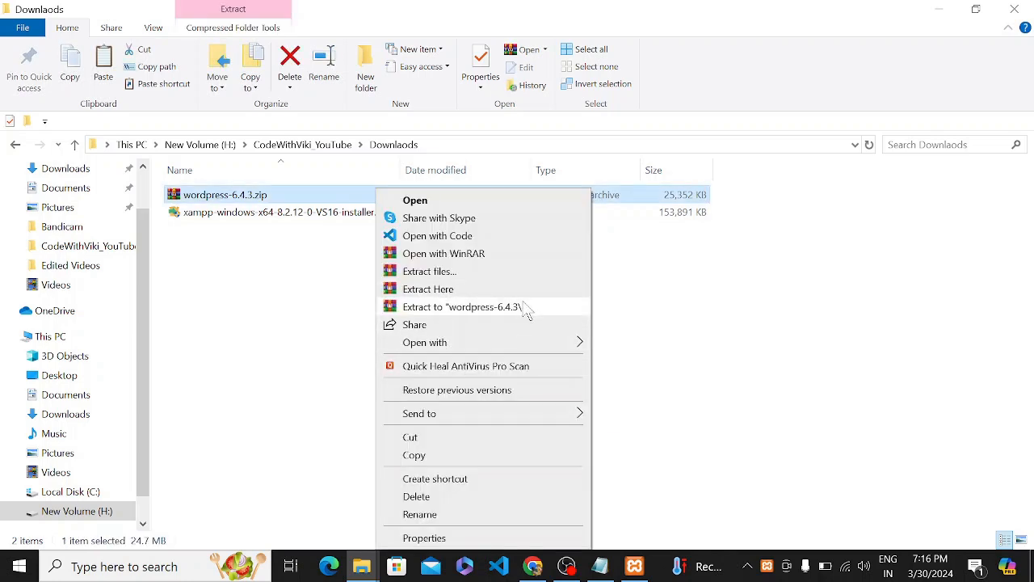
pyautogui.click(526, 307)
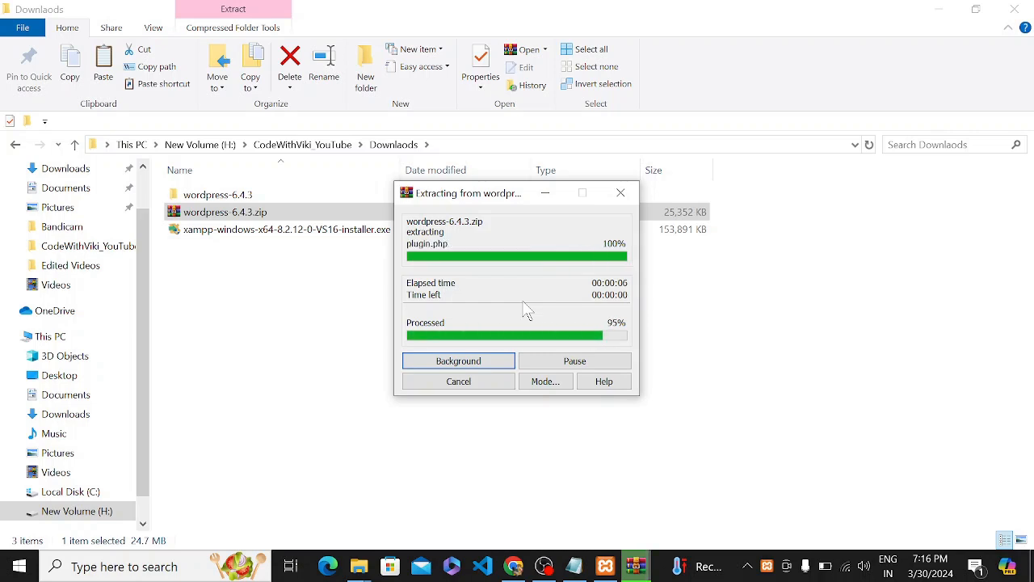
# Open the extracted wordpress-6.4.3 > wordpress folder to view its 19 files.
pyautogui.click(307, 198)
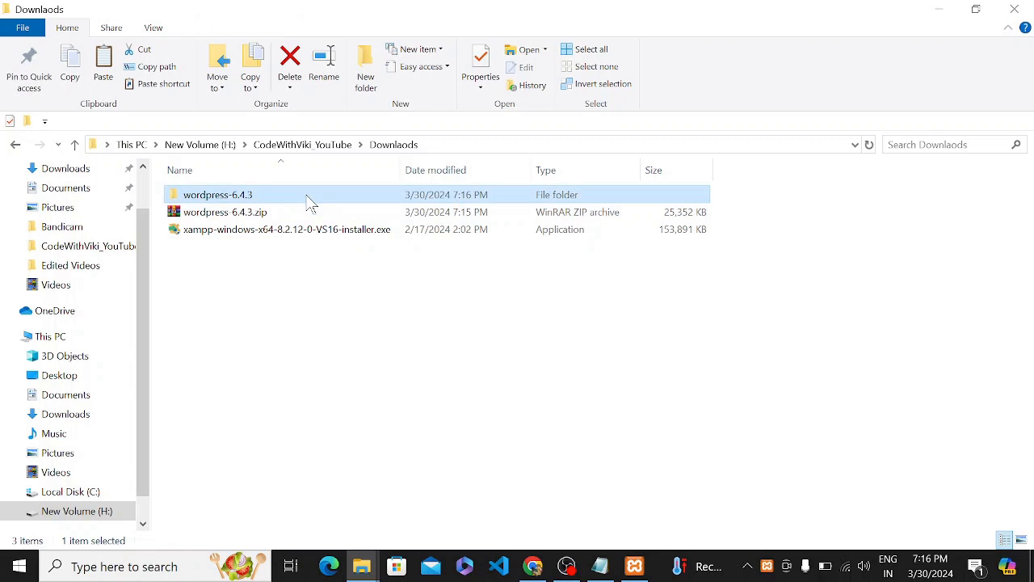
pyautogui.doubleClick(299, 198)
pyautogui.click(257, 197)
pyautogui.doubleClick(258, 197)
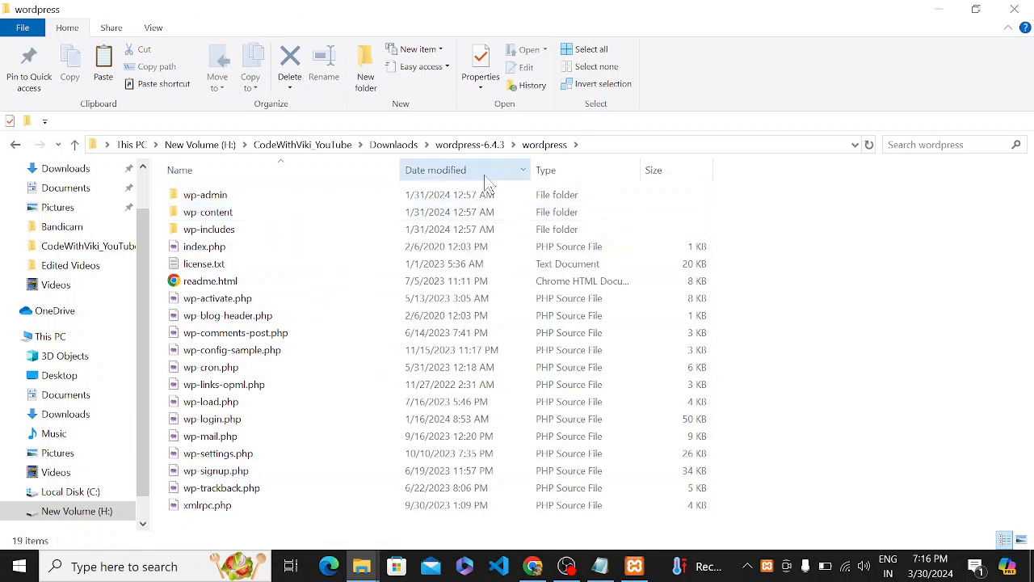
pyautogui.click(491, 143)
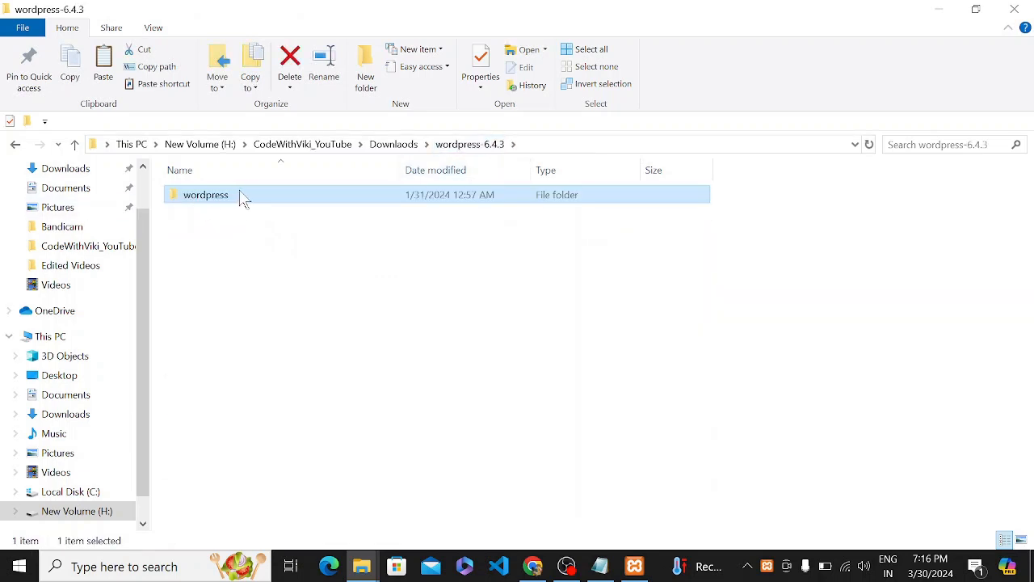
pyautogui.click(469, 146)
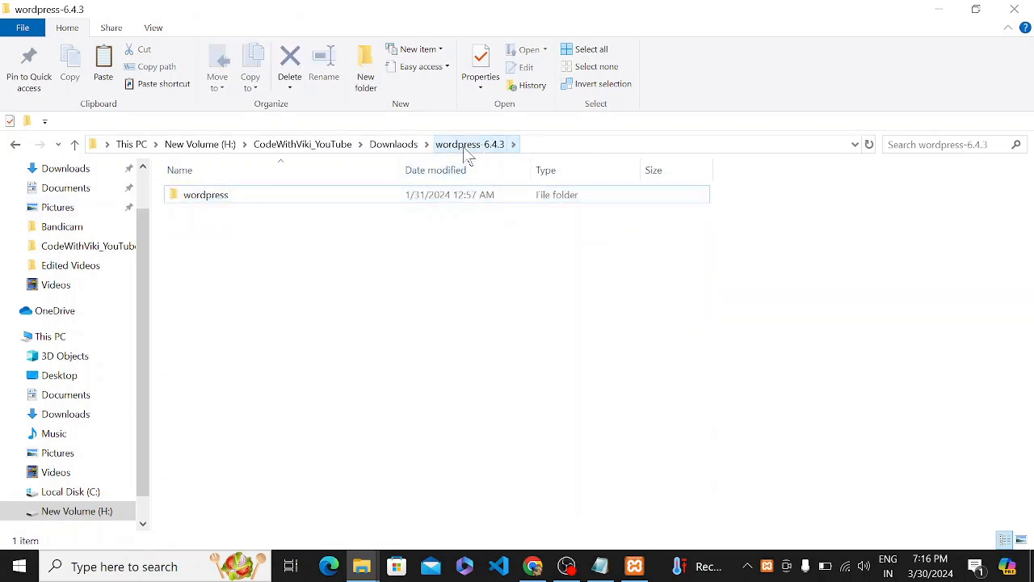
pyautogui.click(387, 196)
pyautogui.doubleClick(297, 198)
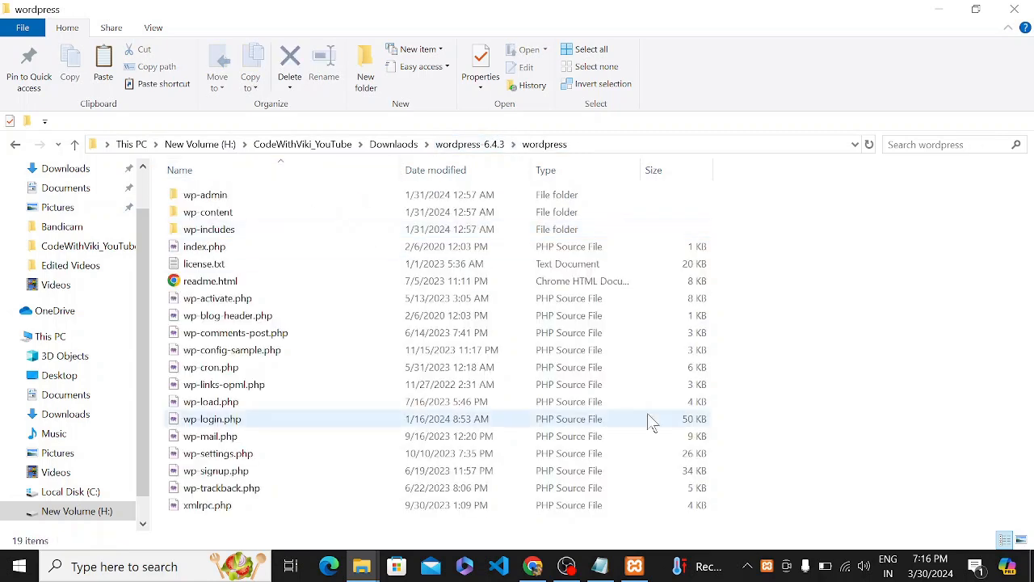
# Copy all 19 WordPress files and folders, then go to Local Disk (C:) and select xampp.
pyautogui.hotkey('ctrl', 'a')
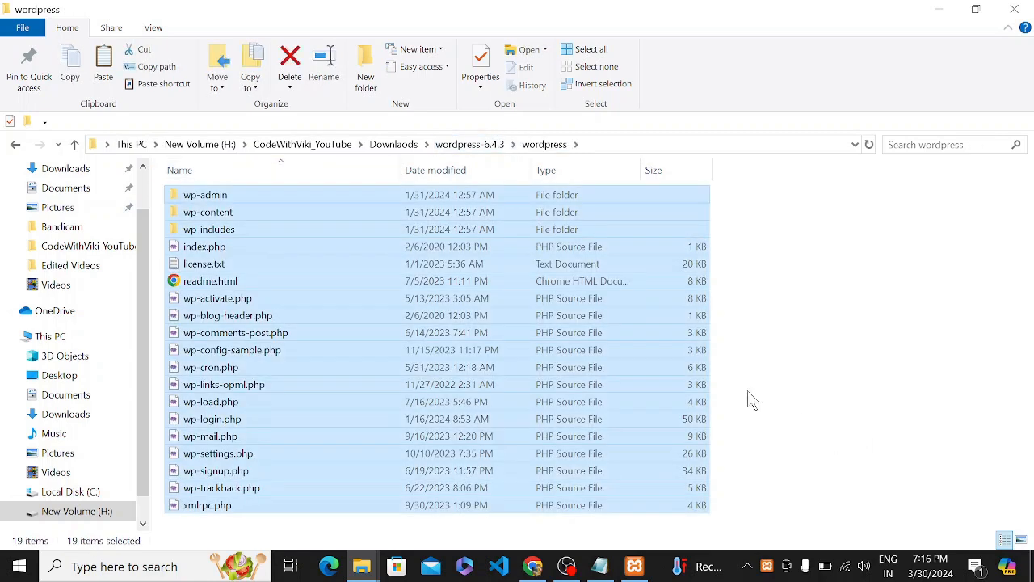
pyautogui.rightClick(574, 307)
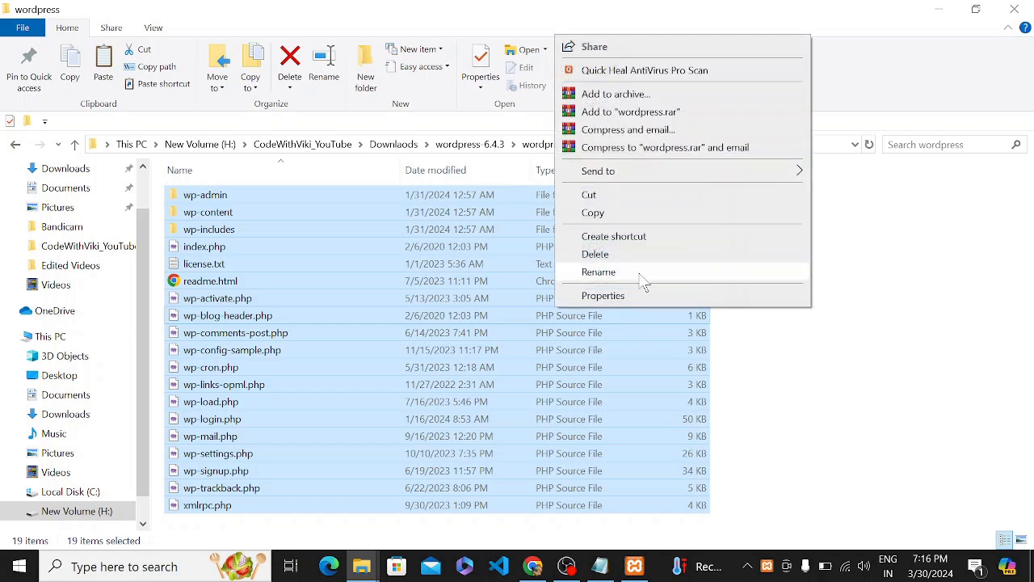
pyautogui.click(676, 218)
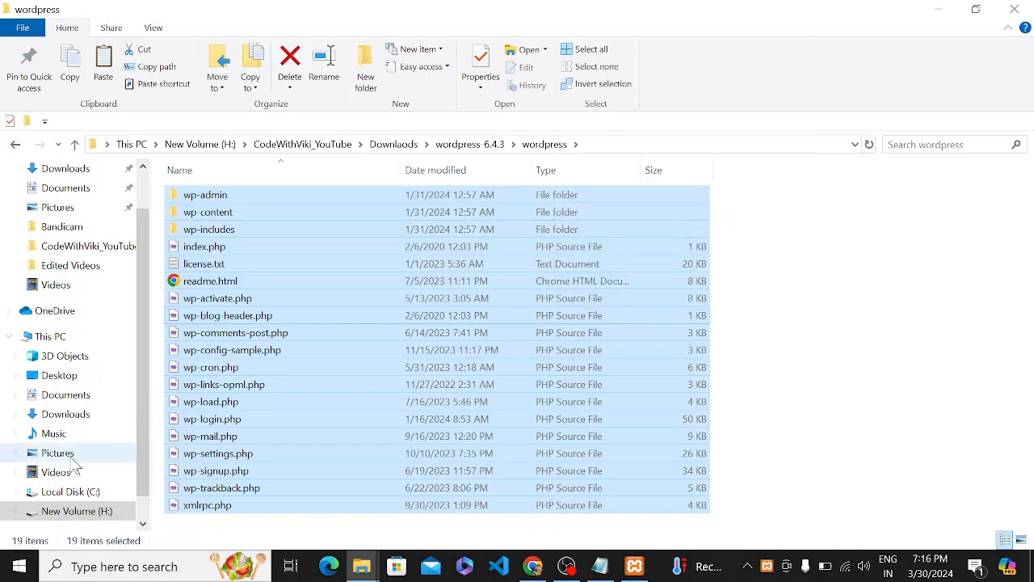
pyautogui.click(63, 493)
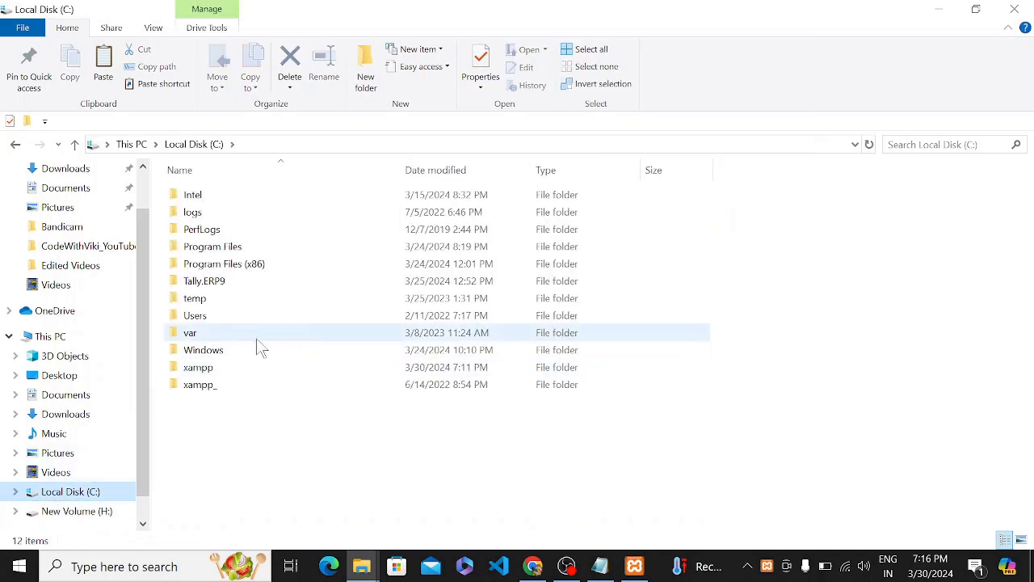
pyautogui.click(261, 377)
# Create a new folder named codewithviki.com inside C:\xampp\htdocs.
pyautogui.doubleClick(263, 380)
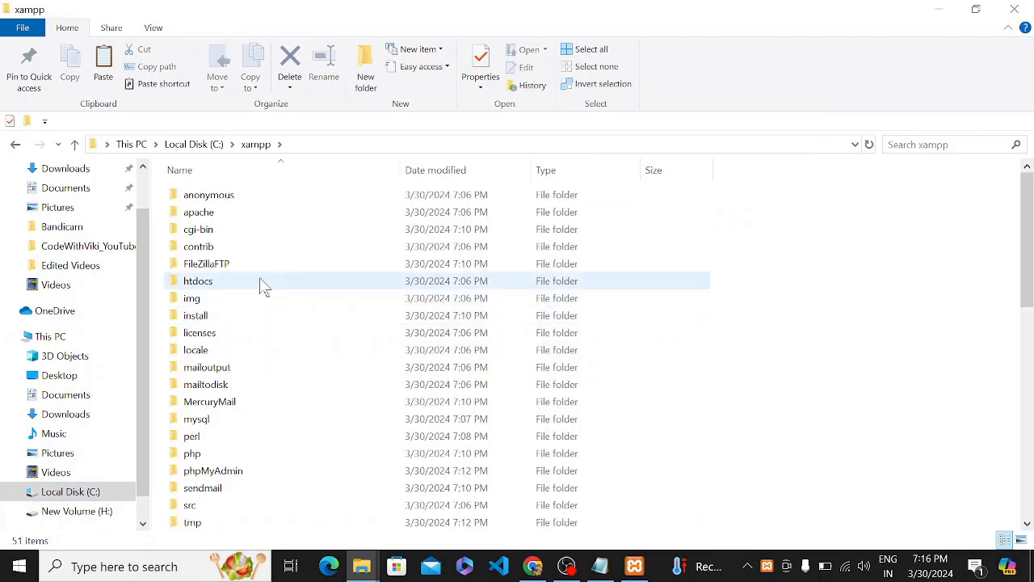
pyautogui.doubleClick(255, 286)
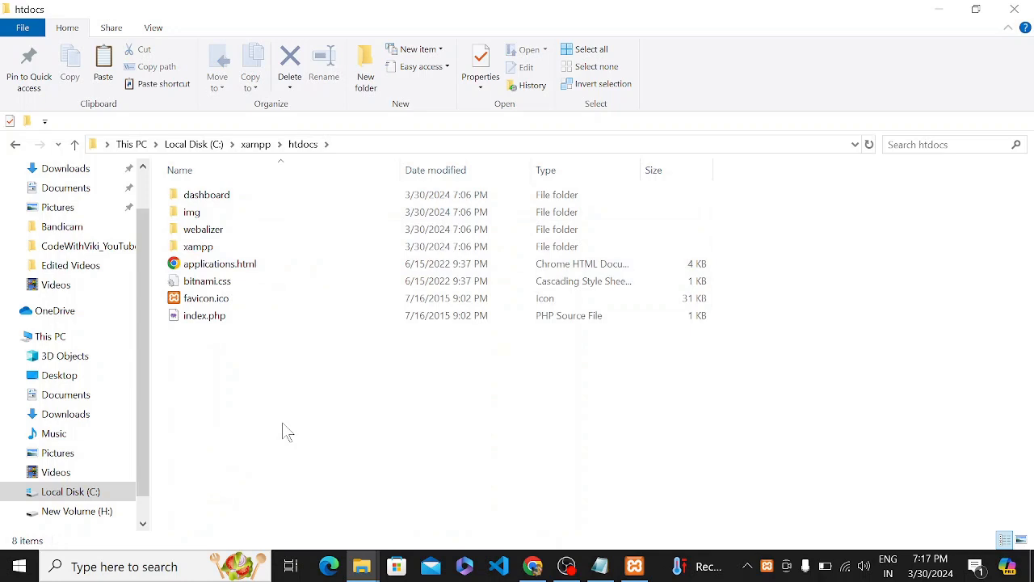
pyautogui.rightClick(346, 380)
pyautogui.moveTo(464, 337)
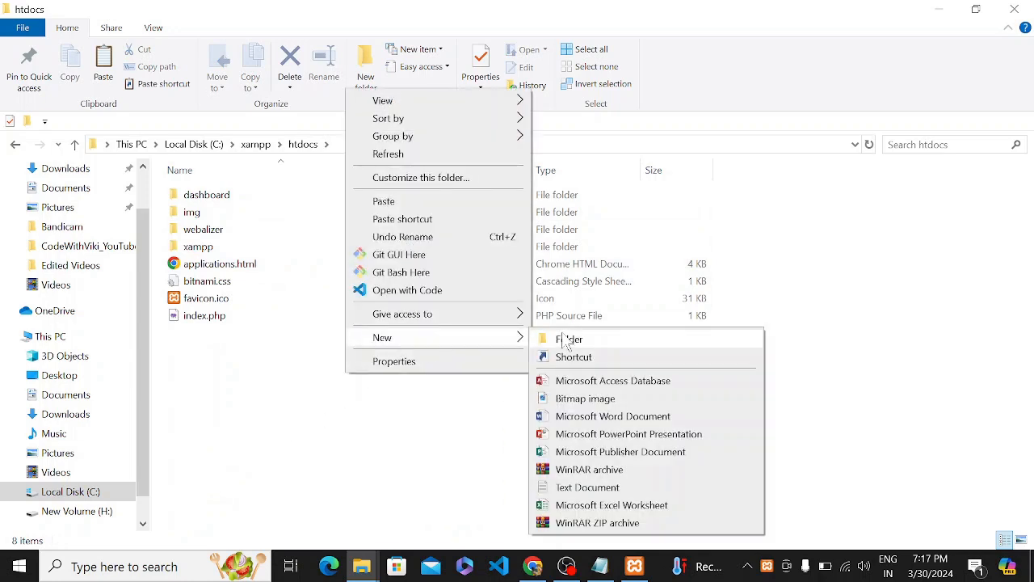
pyautogui.click(572, 337)
pyautogui.write('codew')
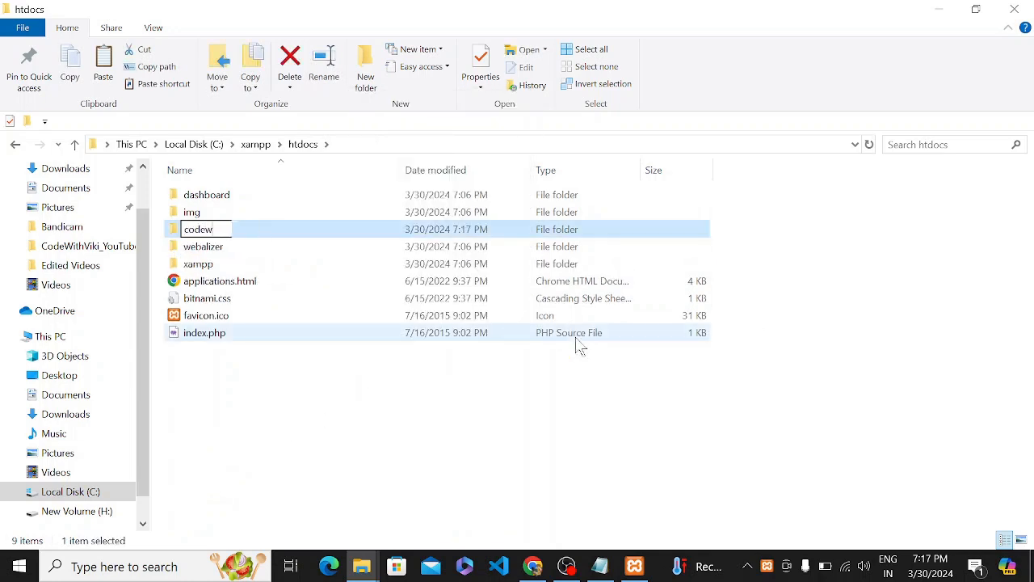
pyautogui.write('ithviki')
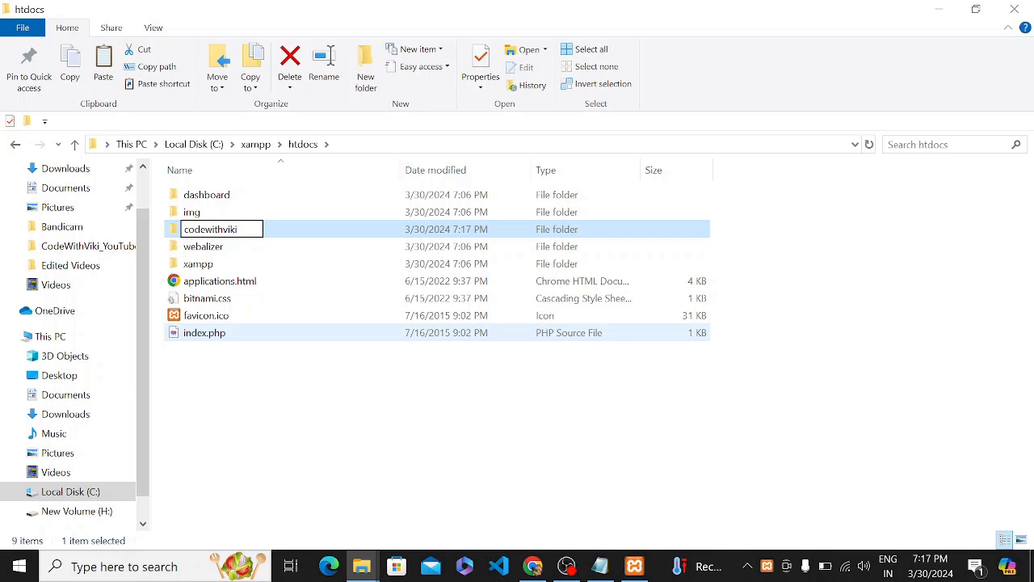
pyautogui.write('.co')
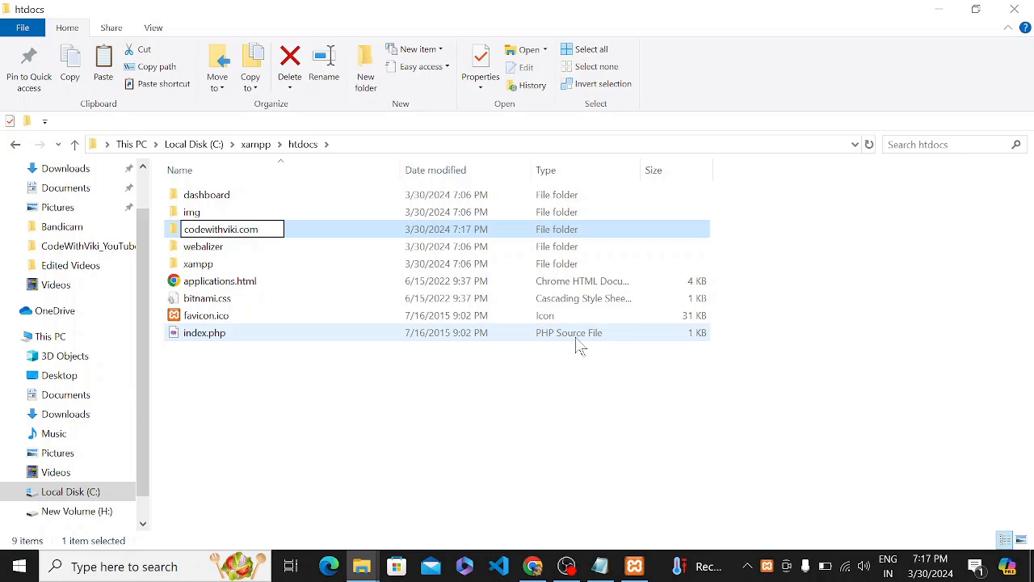
pyautogui.write('m')
pyautogui.press('Return')
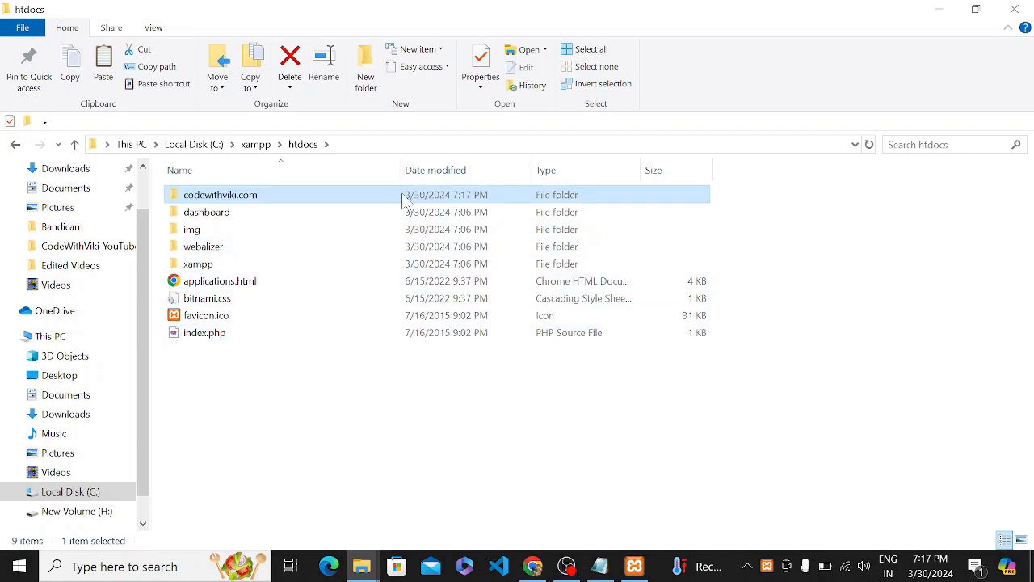
# Paste the copied WordPress files into codewithviki.com and return to htdocs.
pyautogui.doubleClick(395, 202)
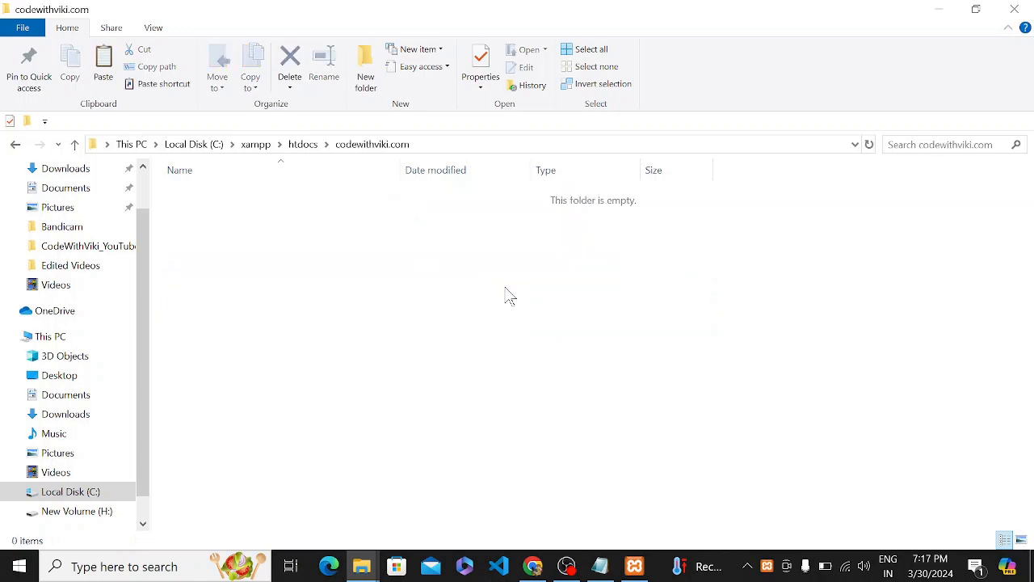
pyautogui.rightClick(505, 288)
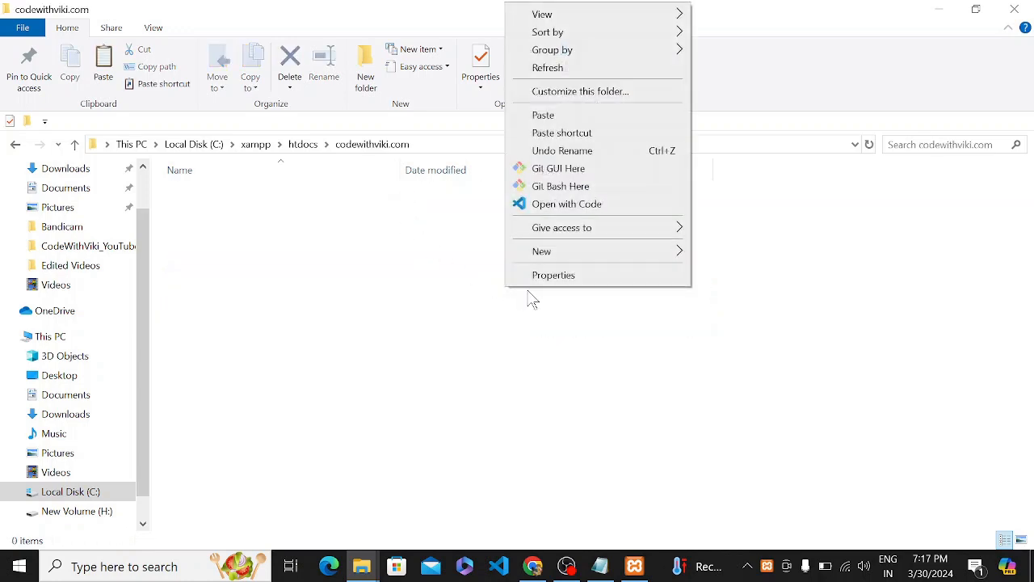
pyautogui.click(600, 117)
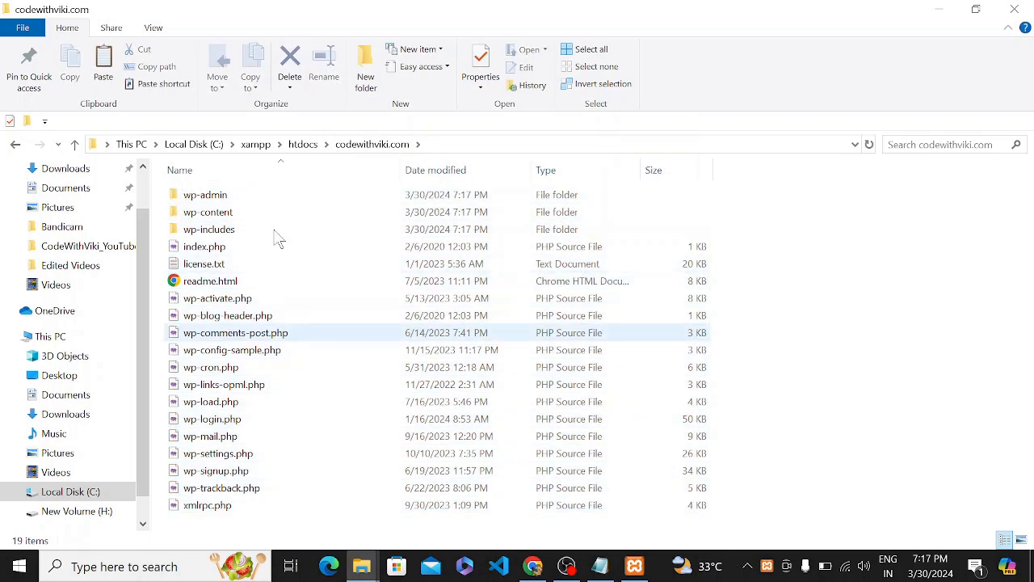
pyautogui.click(303, 144)
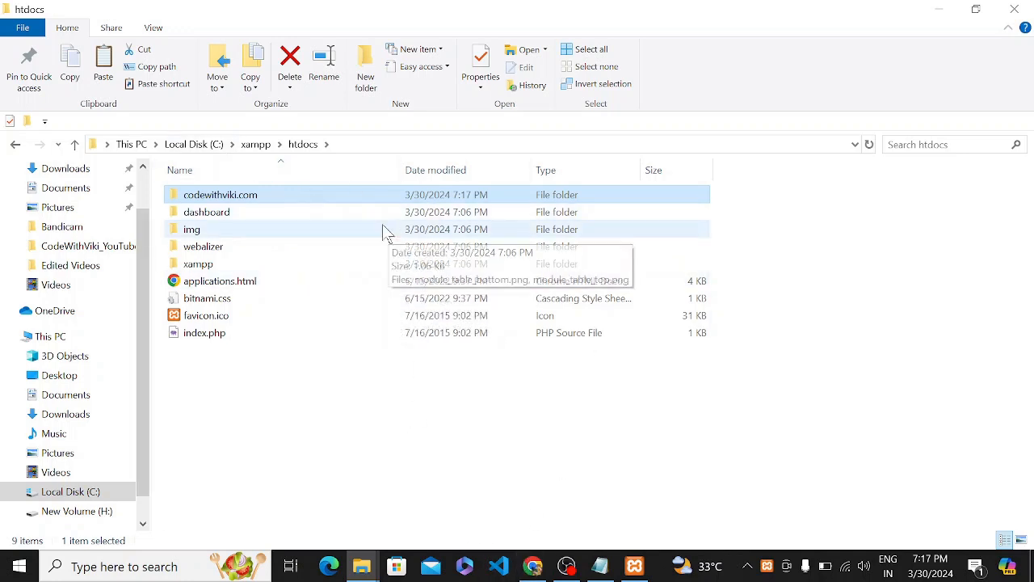
# Create a new database named codewithviki in phpMyAdmin.
pyautogui.click(532, 565)
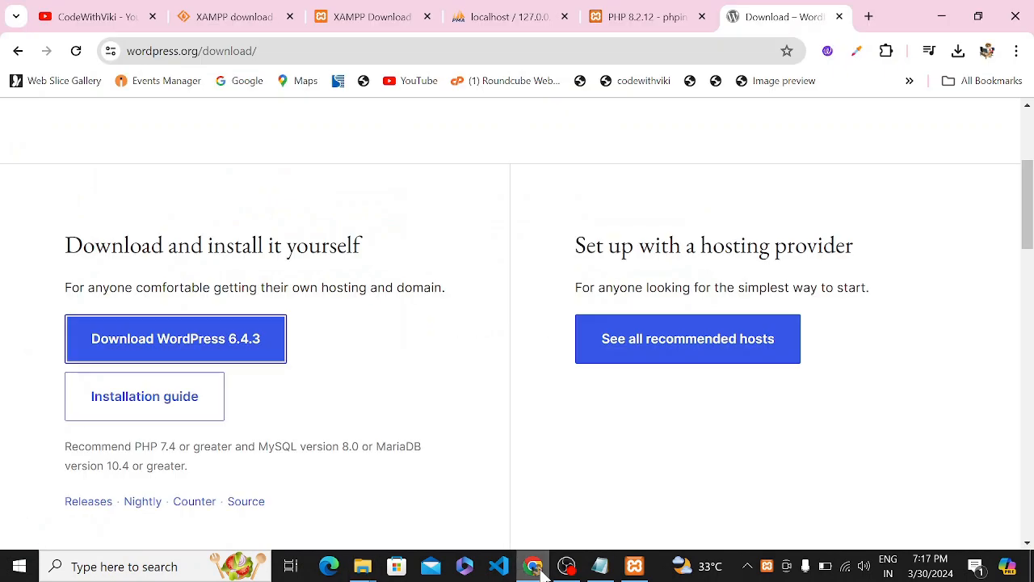
pyautogui.click(525, 18)
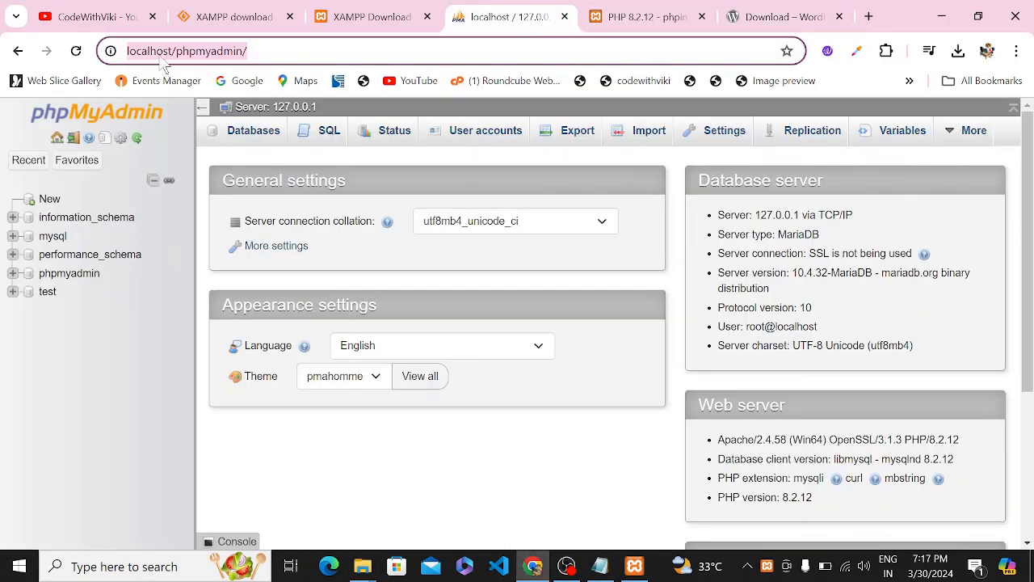
pyautogui.moveTo(247, 51); pyautogui.dragTo(127, 61)
pyautogui.click(254, 52)
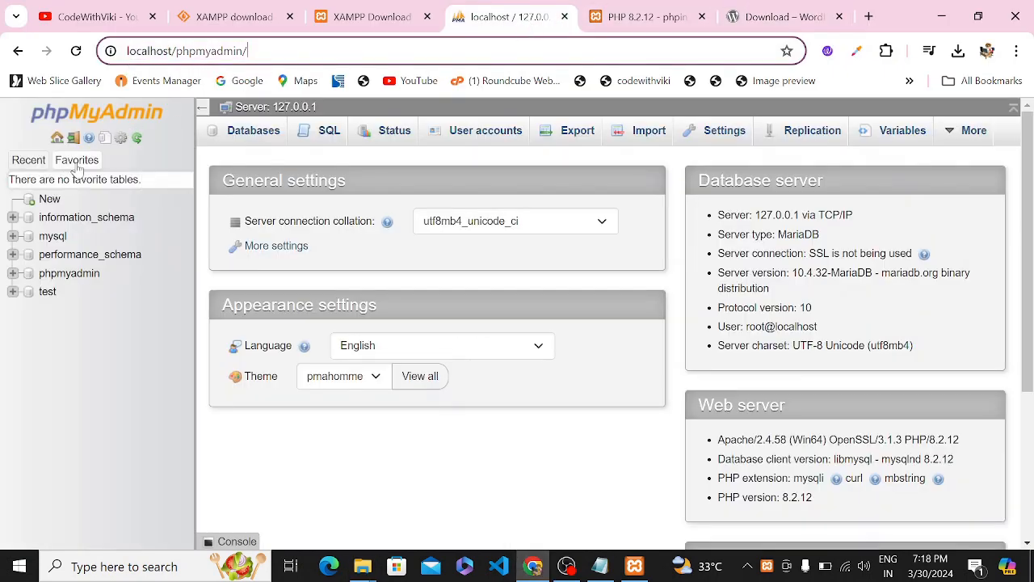
pyautogui.click(49, 200)
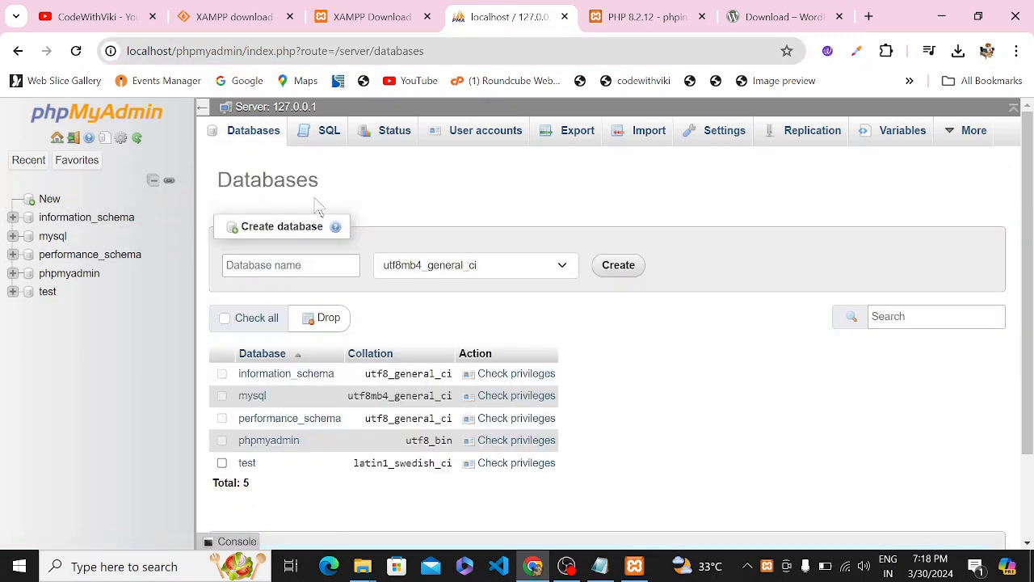
pyautogui.click(327, 265)
pyautogui.write('codewithviki')
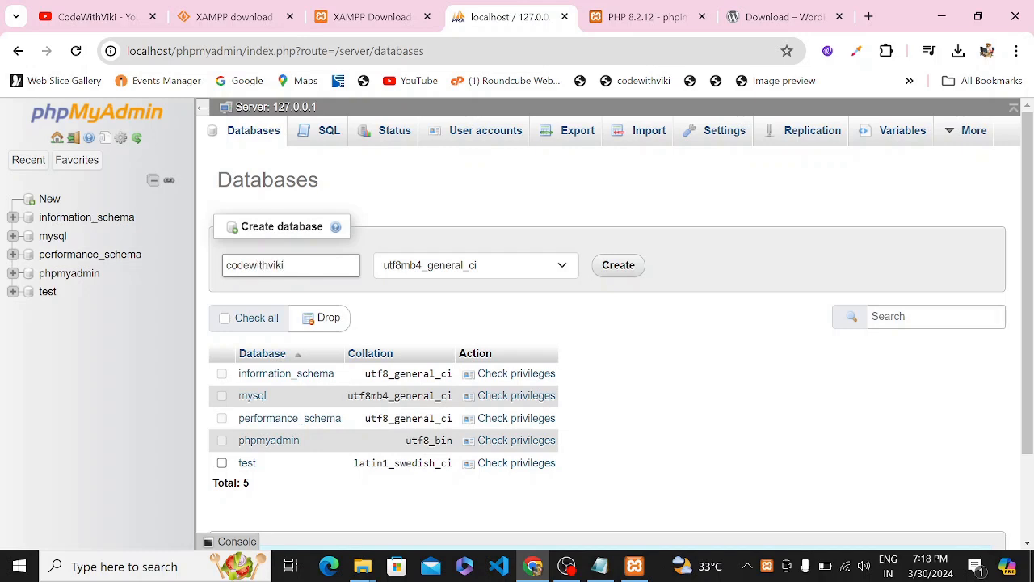
pyautogui.moveTo(283, 265); pyautogui.dragTo(223, 278)
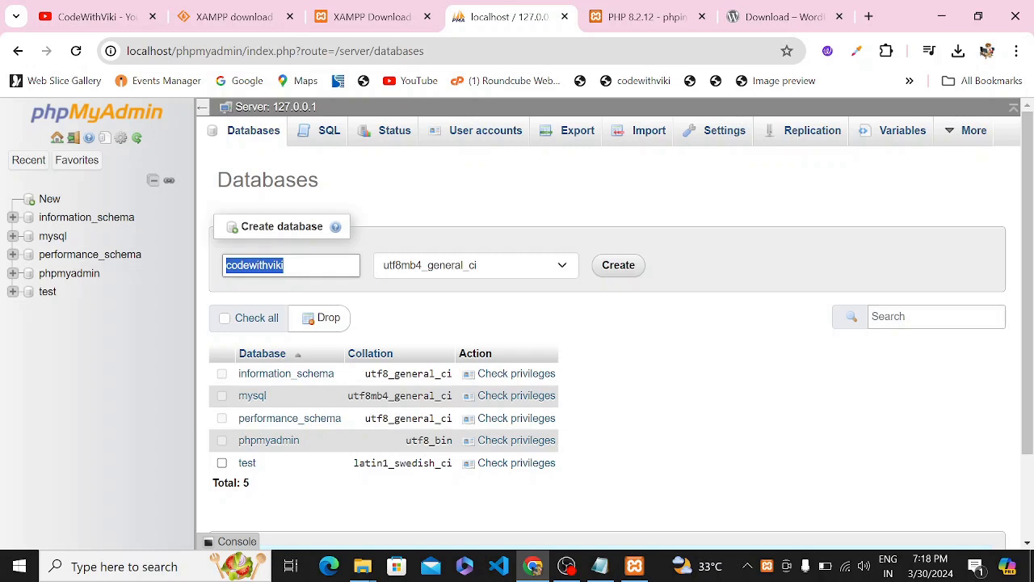
pyautogui.click(632, 273)
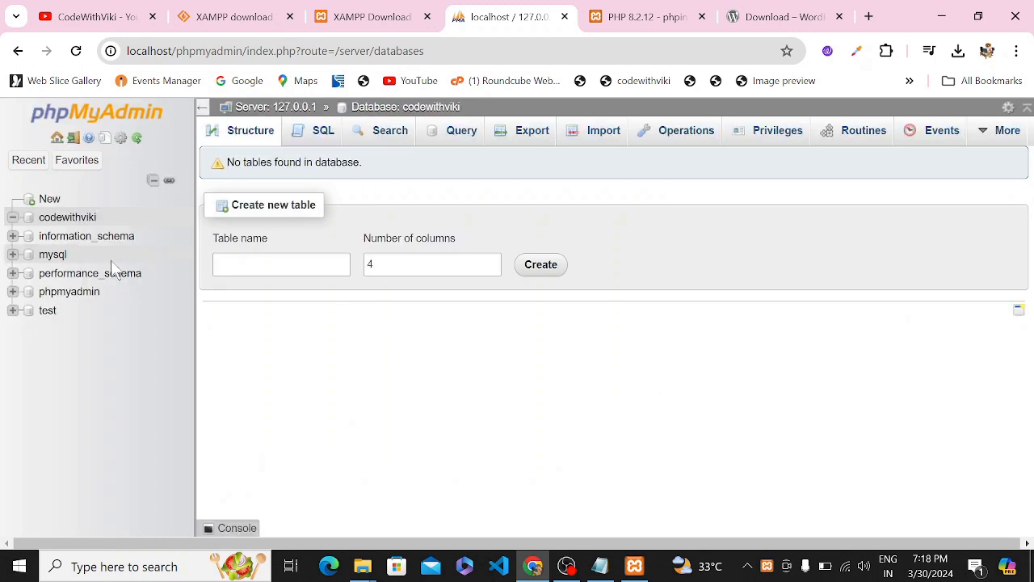
# Copy the codewithviki database name from the database list.
pyautogui.moveTo(98, 218); pyautogui.dragTo(37, 219)
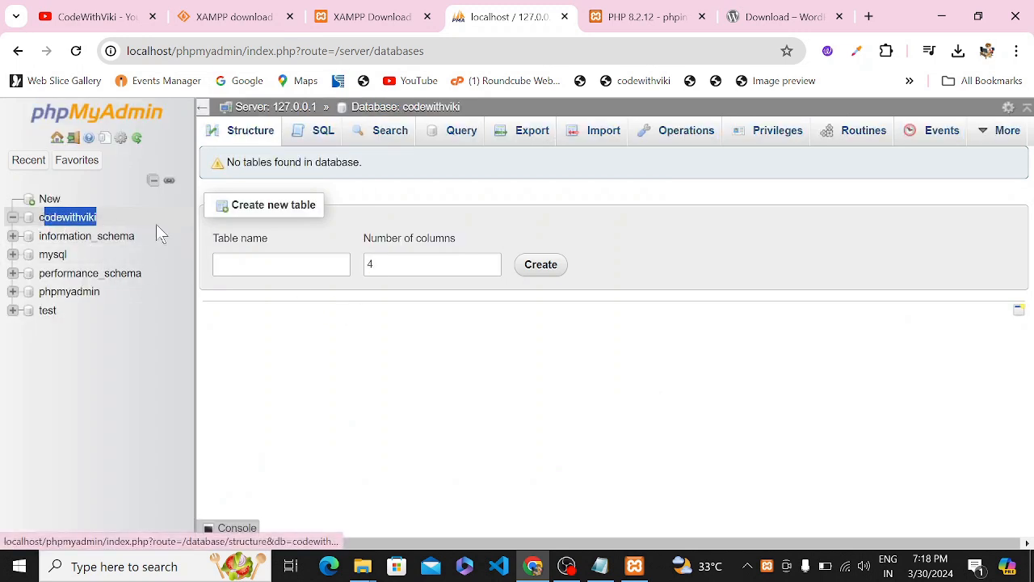
pyautogui.rightClick(67, 220)
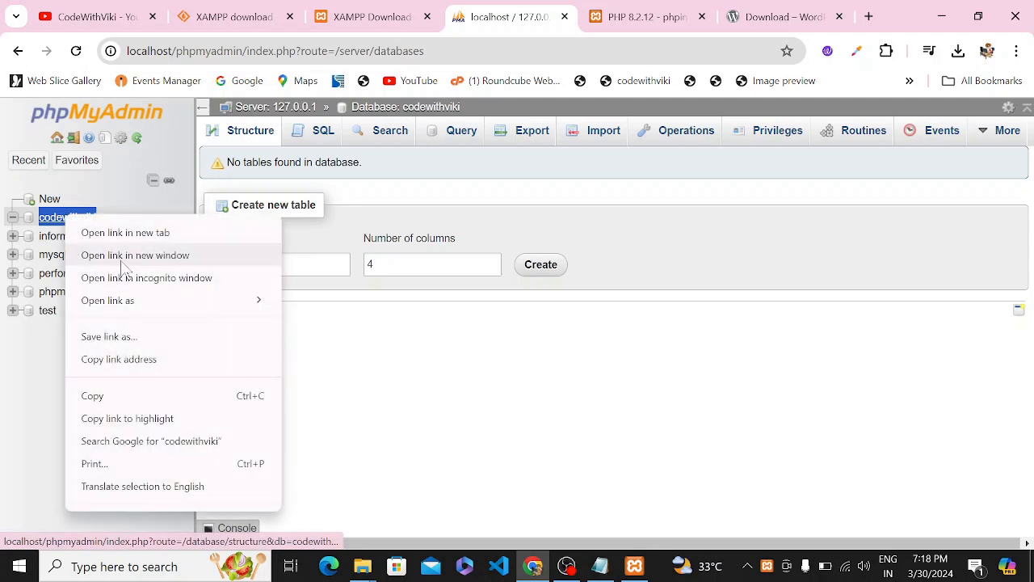
pyautogui.click(130, 393)
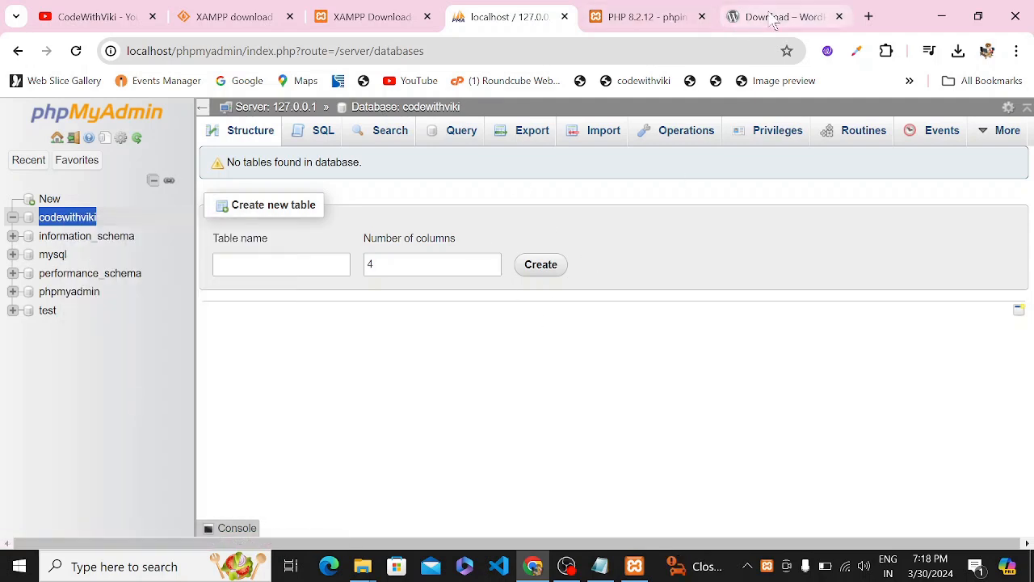
# Load localhost/codewithviki.com in a new Chrome tab to launch the WordPress installer.
pyautogui.click(868, 16)
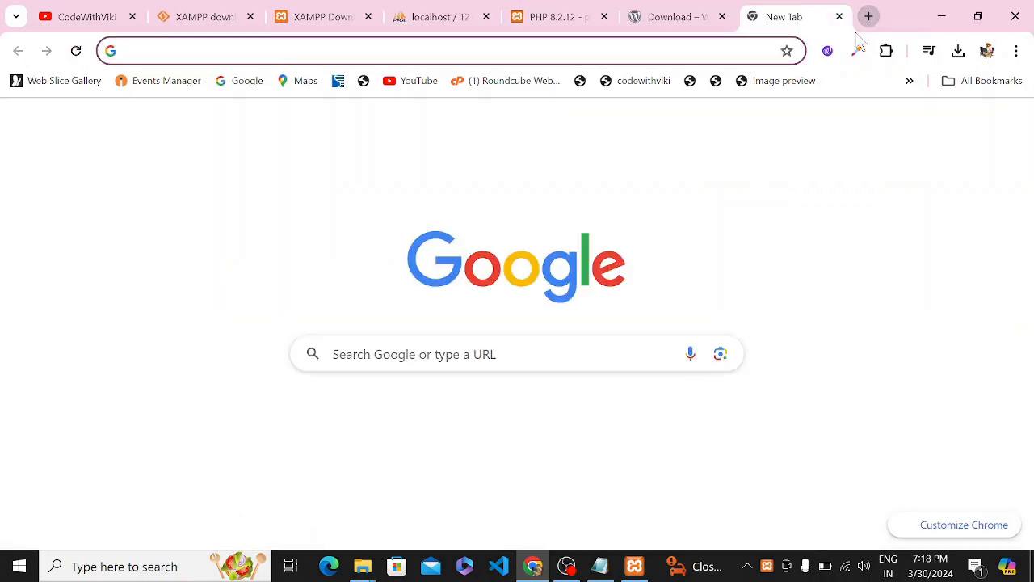
pyautogui.write('localhost/phpmyadmin')
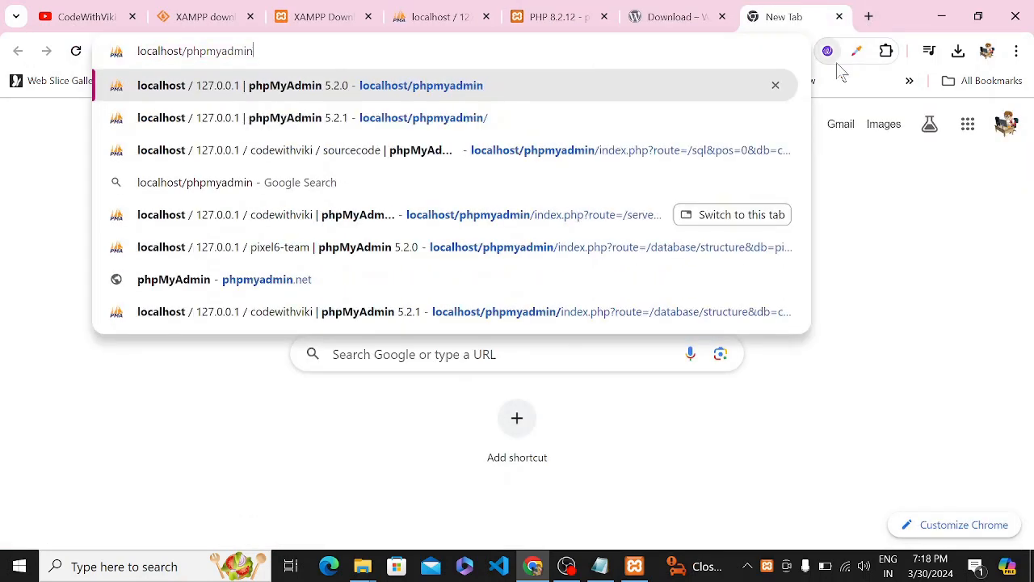
pyautogui.press('BackSpace')
pyautogui.press('BackSpace')
pyautogui.press('BackSpace')
pyautogui.press('BackSpace')
pyautogui.press('BackSpace')
pyautogui.press('BackSpace')
pyautogui.press('BackSpace')
pyautogui.press('BackSpace')
pyautogui.press('BackSpace')
pyautogui.press('BackSpace')
pyautogui.write('co')
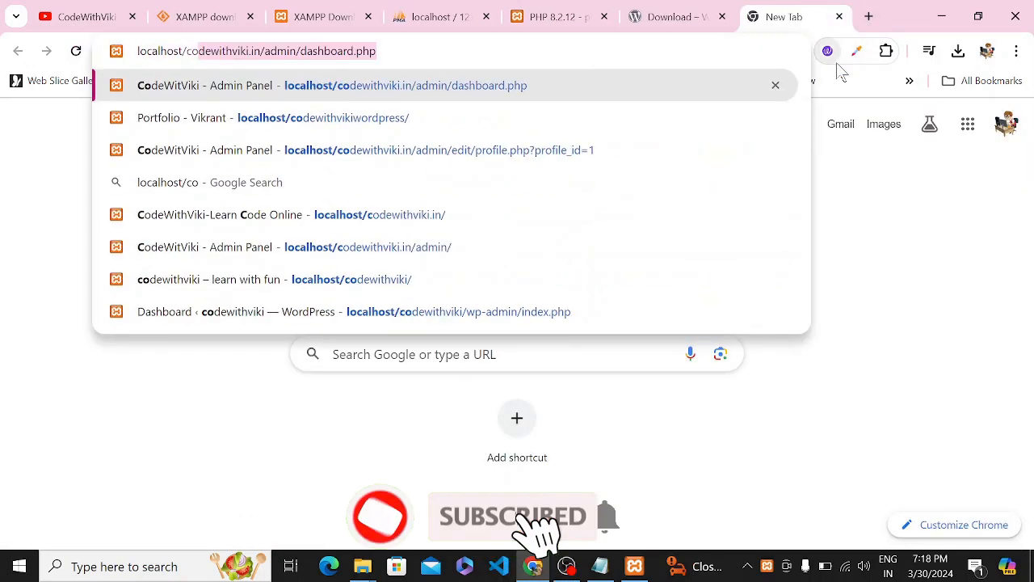
pyautogui.write('dewirh')
pyautogui.press('BackSpace')
pyautogui.press('BackSpace')
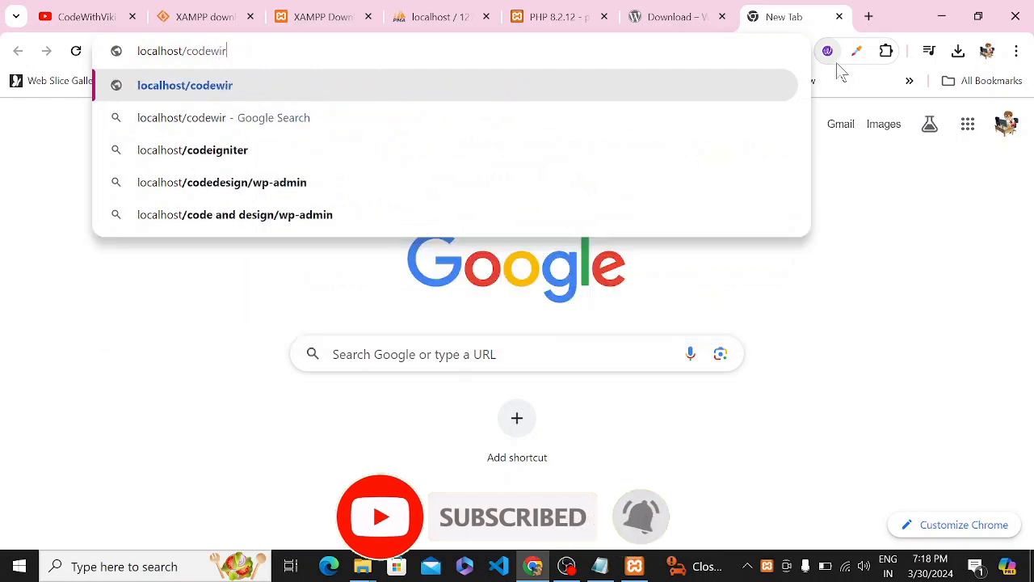
pyautogui.write('tvhviki')
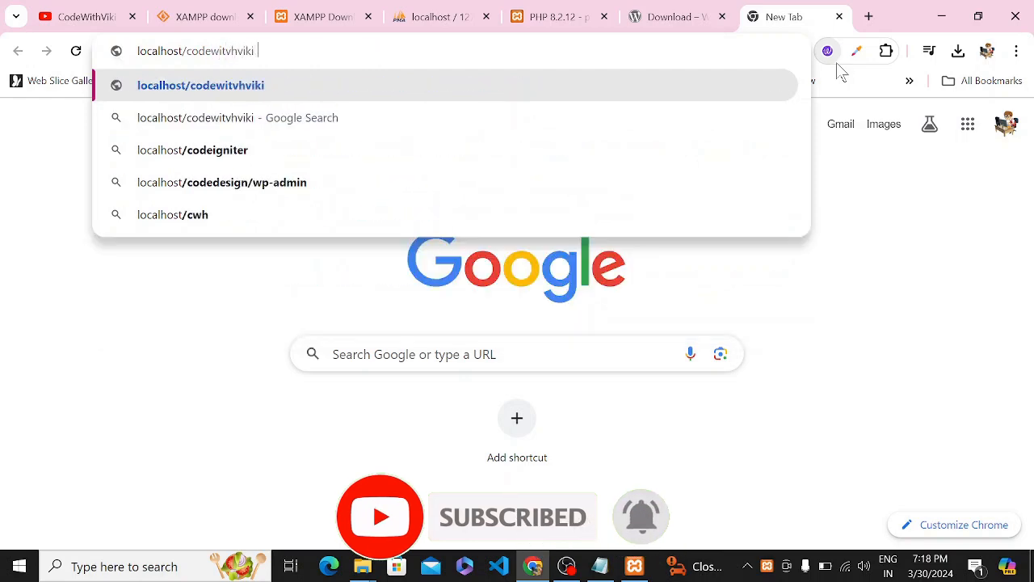
pyautogui.press('BackSpace')
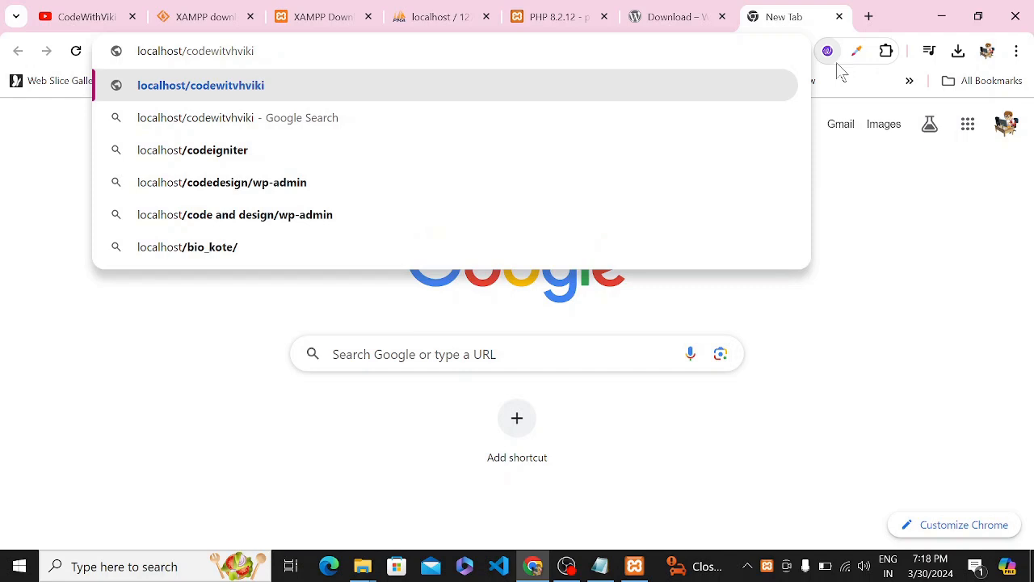
pyautogui.write('.com')
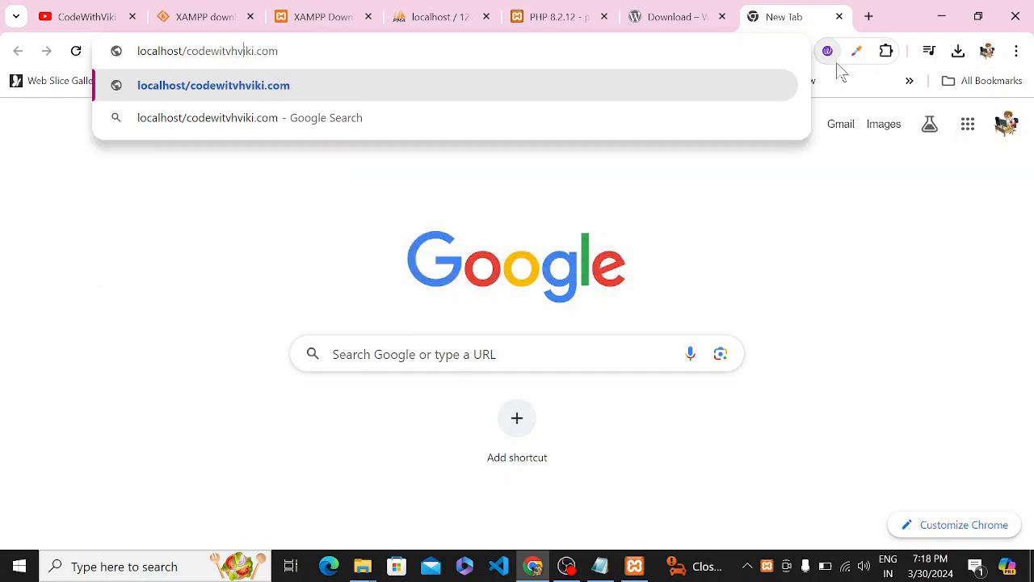
pyautogui.press('BackSpace')
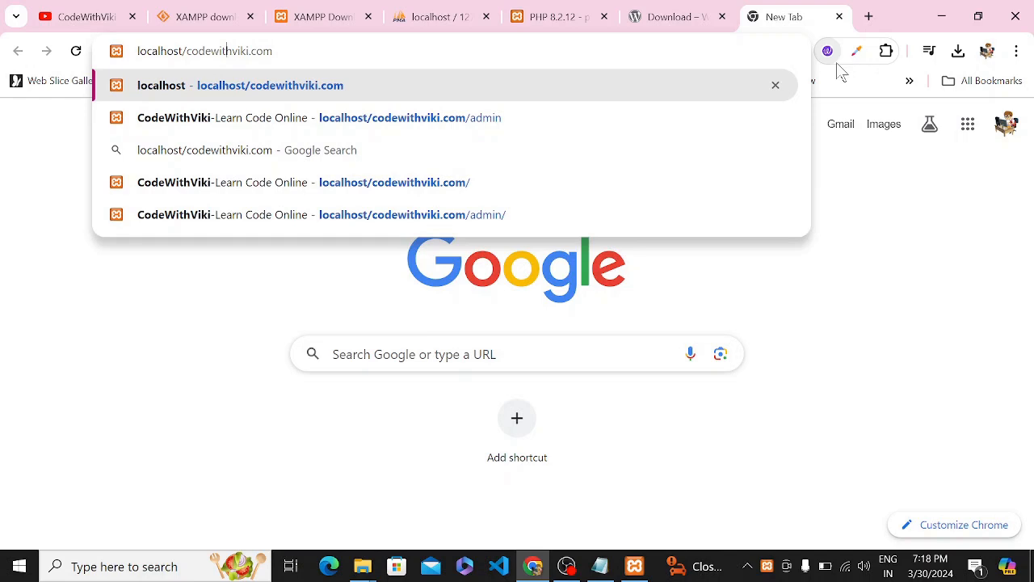
pyautogui.press('Return')
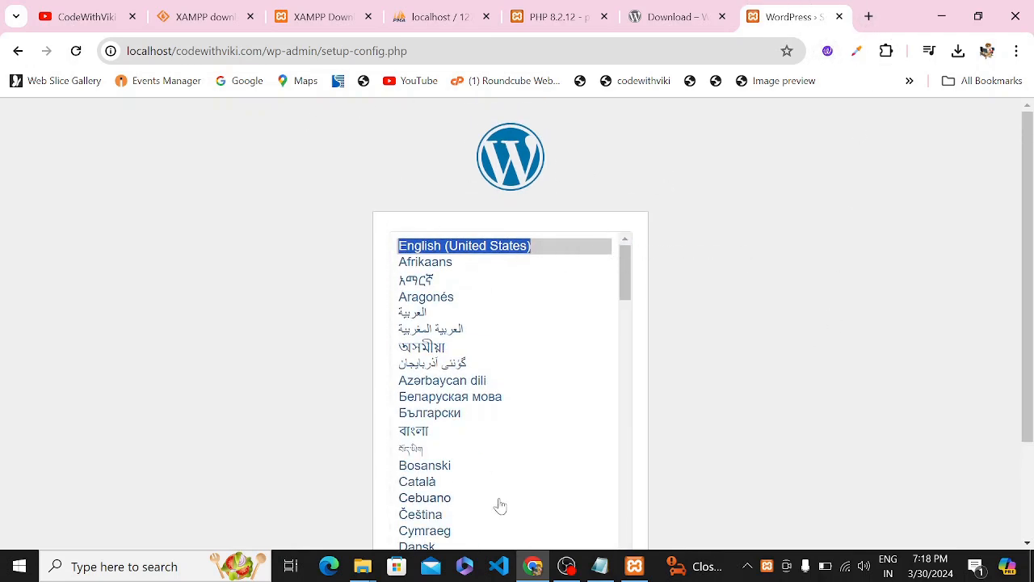
# Choose English (United States), review the required database details, and continue to the connection form.
pyautogui.scroll(-3, 793, 388)
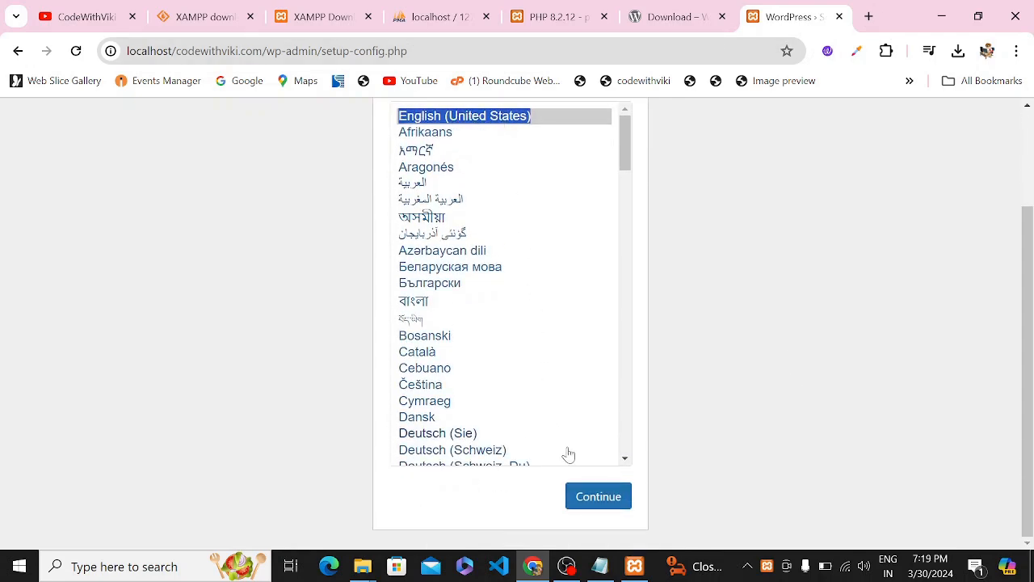
pyautogui.click(596, 499)
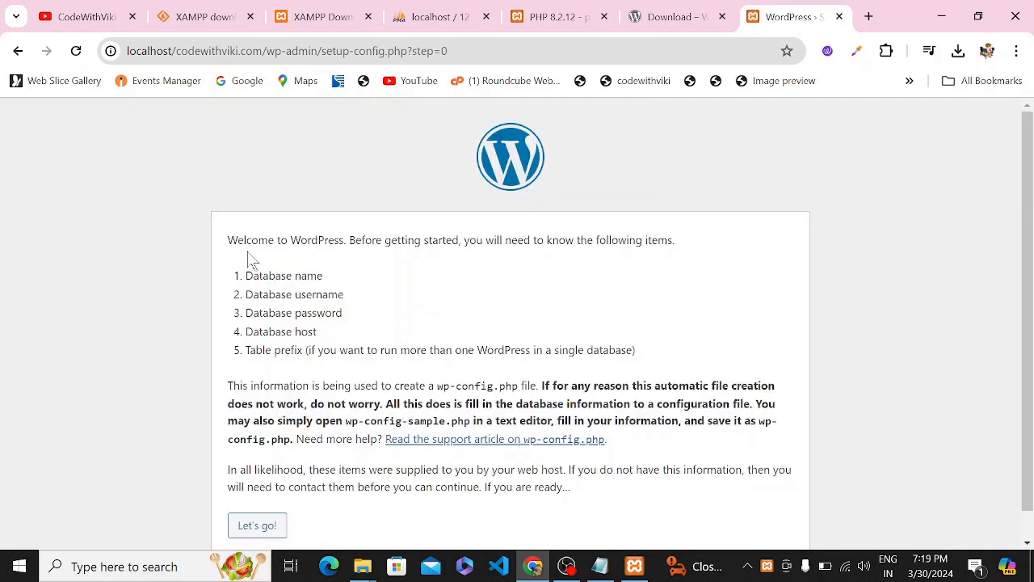
pyautogui.moveTo(228, 240); pyautogui.dragTo(709, 247)
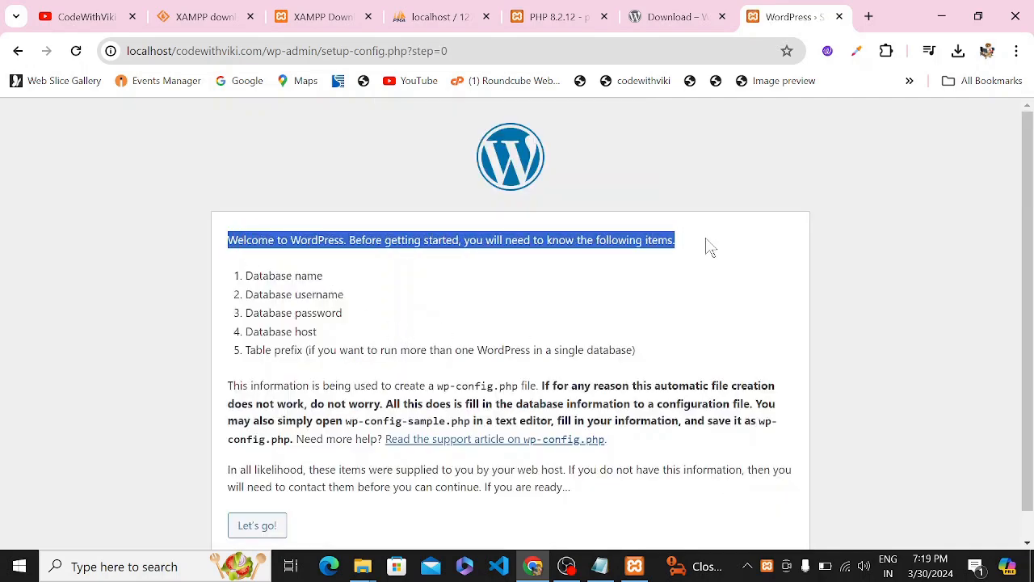
pyautogui.moveTo(245, 295)
pyautogui.mouseDown()
pyautogui.moveTo(302, 294)
pyautogui.moveTo(267, 278)
pyautogui.moveTo(259, 291)
pyautogui.mouseUp()
pyautogui.click(254, 310)
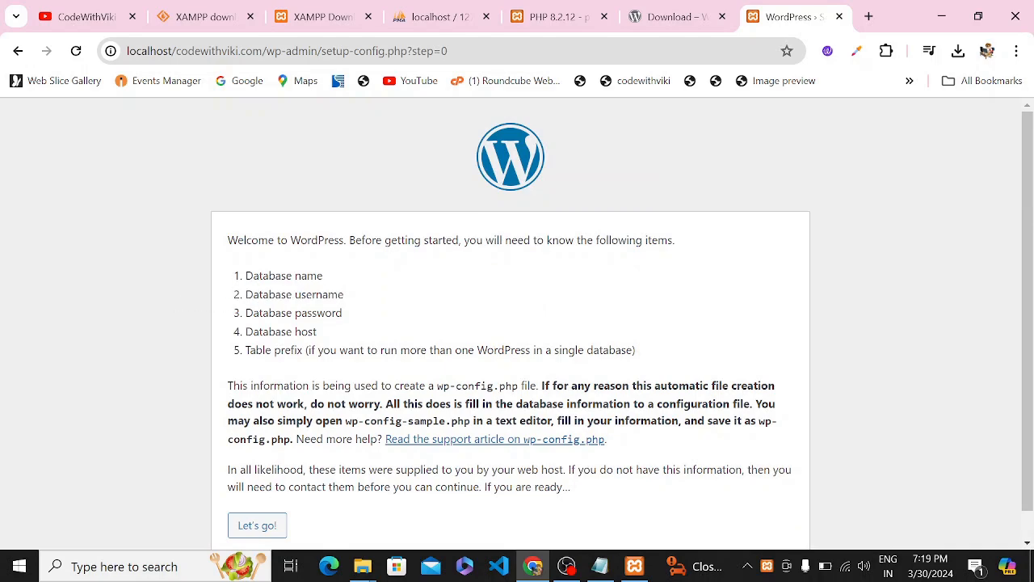
pyautogui.moveTo(324, 277); pyautogui.dragTo(239, 292)
pyautogui.moveTo(293, 312); pyautogui.dragTo(316, 313)
pyautogui.scroll(-1, 331, 338)
pyautogui.click(342, 311)
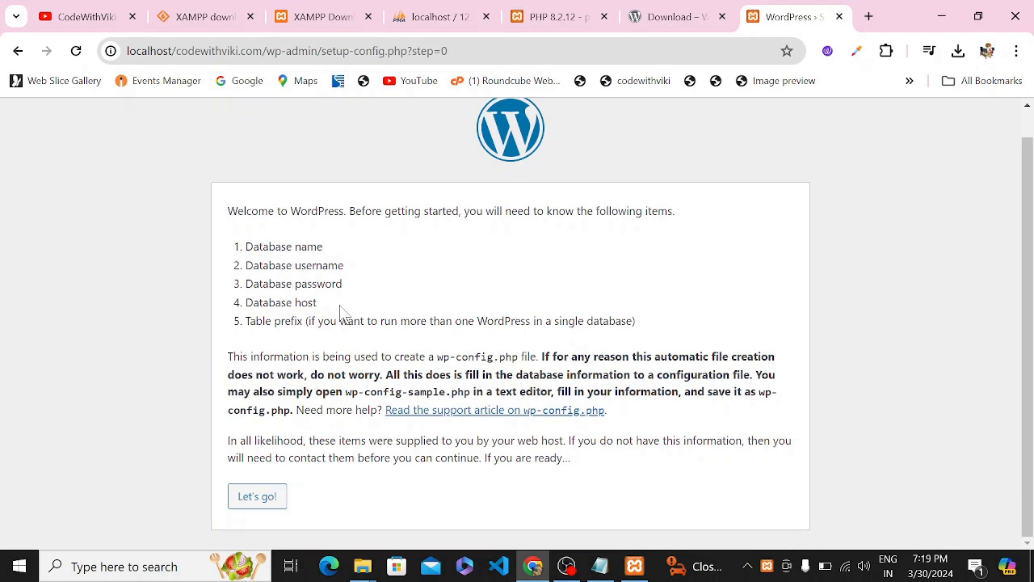
pyautogui.click(265, 502)
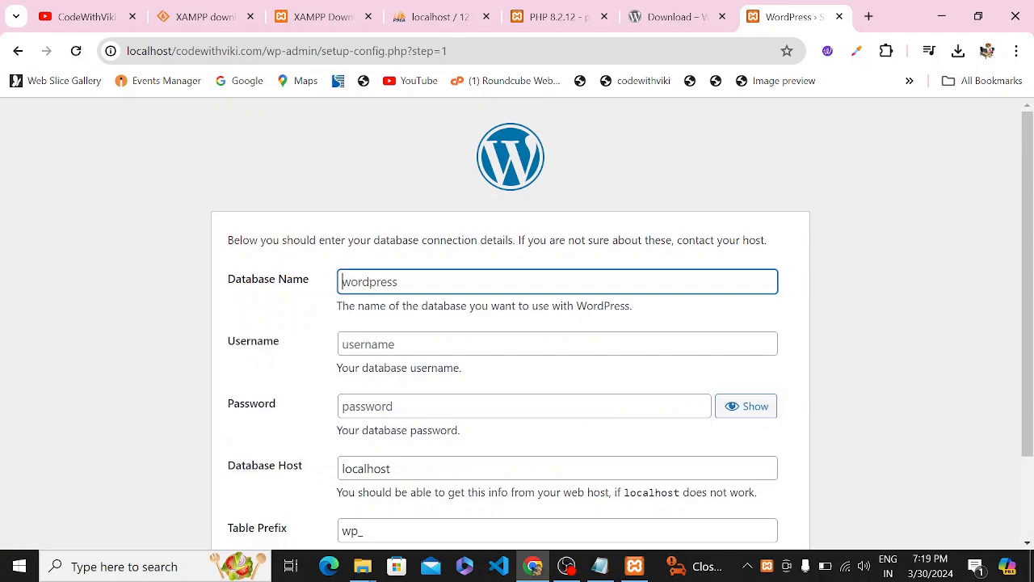
# Enter database name codewithviki and username root, leave the password blank, and keep prefix wp_.
pyautogui.click(440, 19)
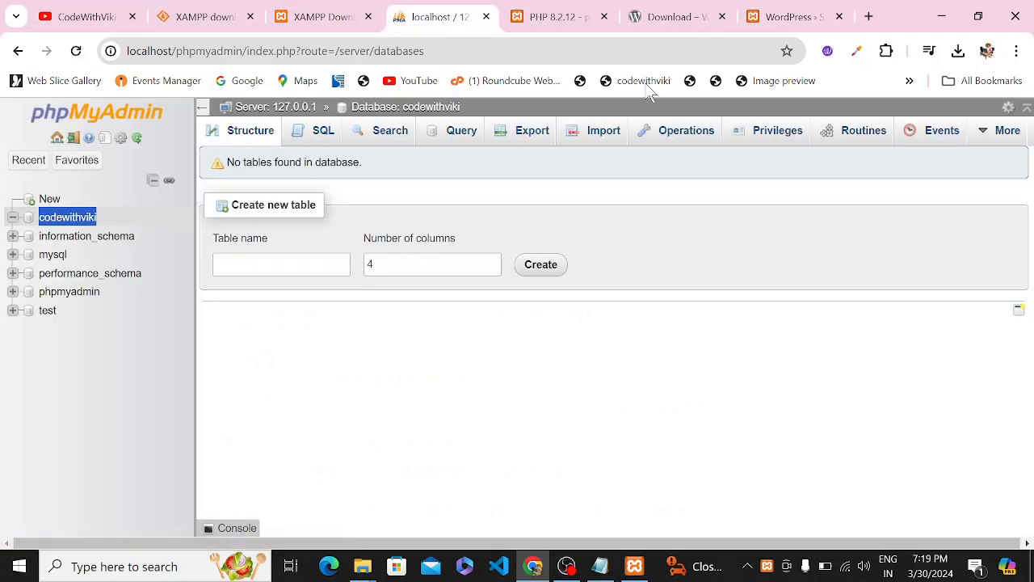
pyautogui.click(788, 18)
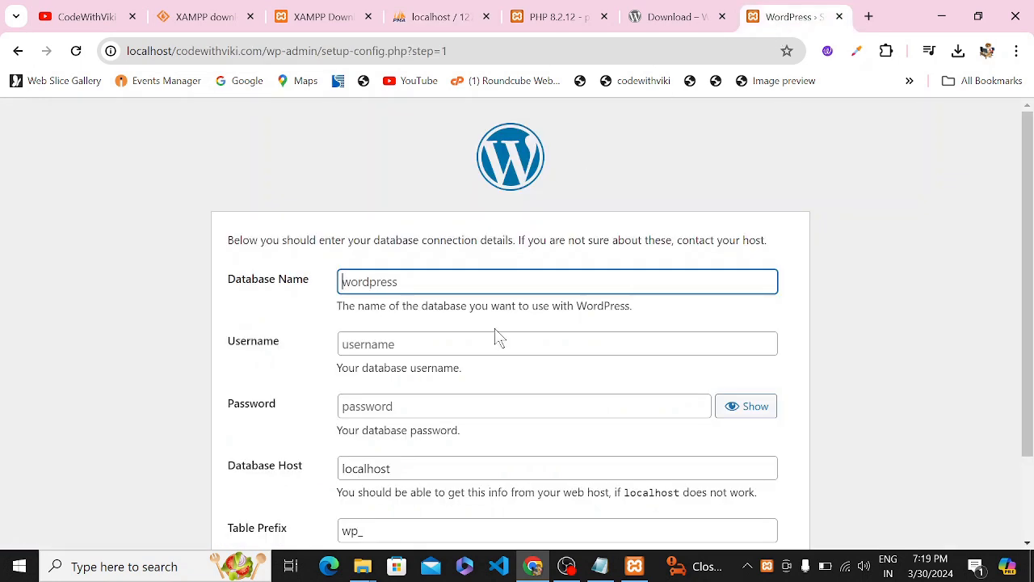
pyautogui.write('codewithviki')
pyautogui.press('Tab')
pyautogui.write('r')
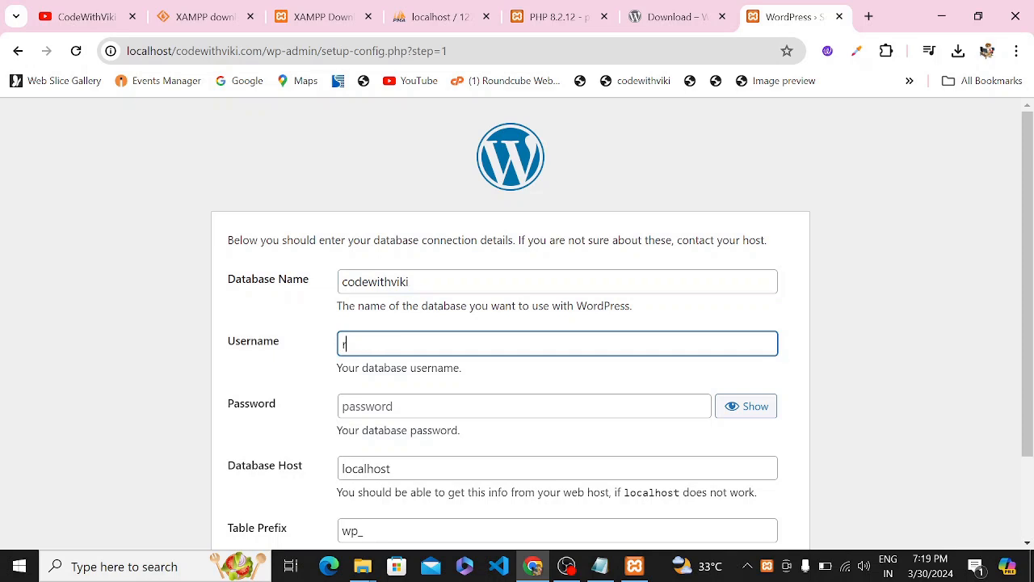
pyautogui.click(407, 404)
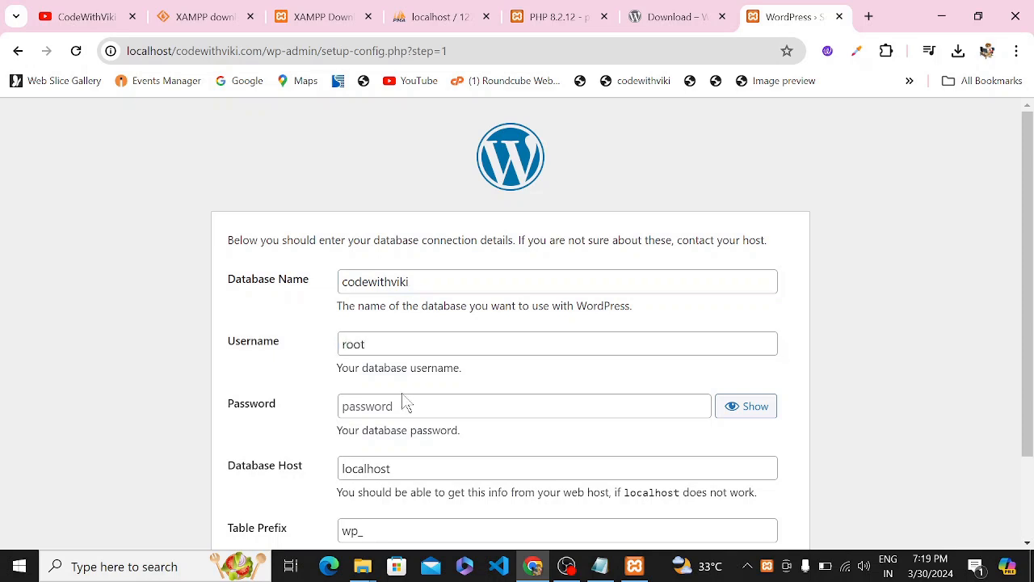
pyautogui.click(406, 404)
pyautogui.scroll(-2, 407, 405)
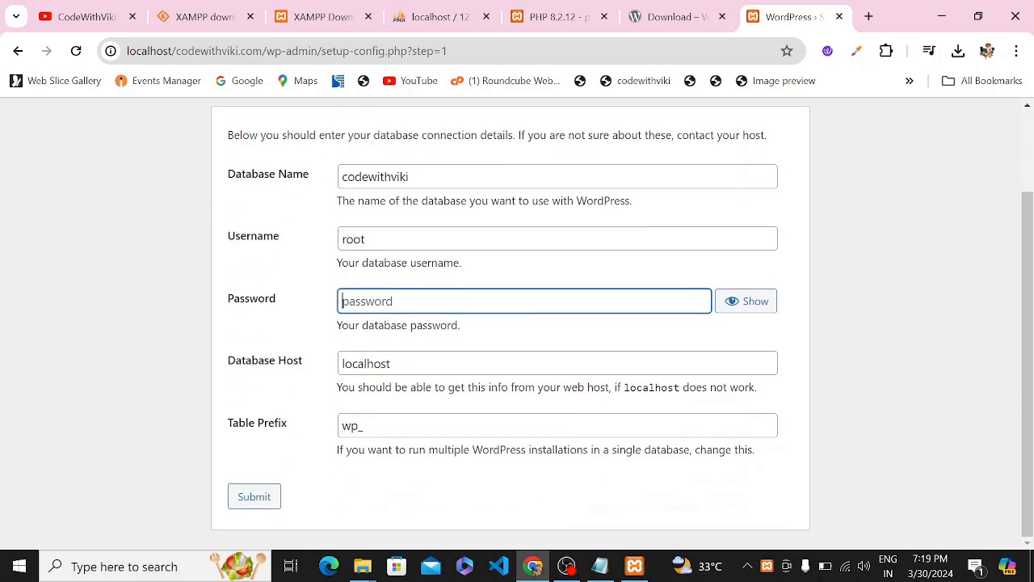
pyautogui.moveTo(389, 427); pyautogui.dragTo(326, 425)
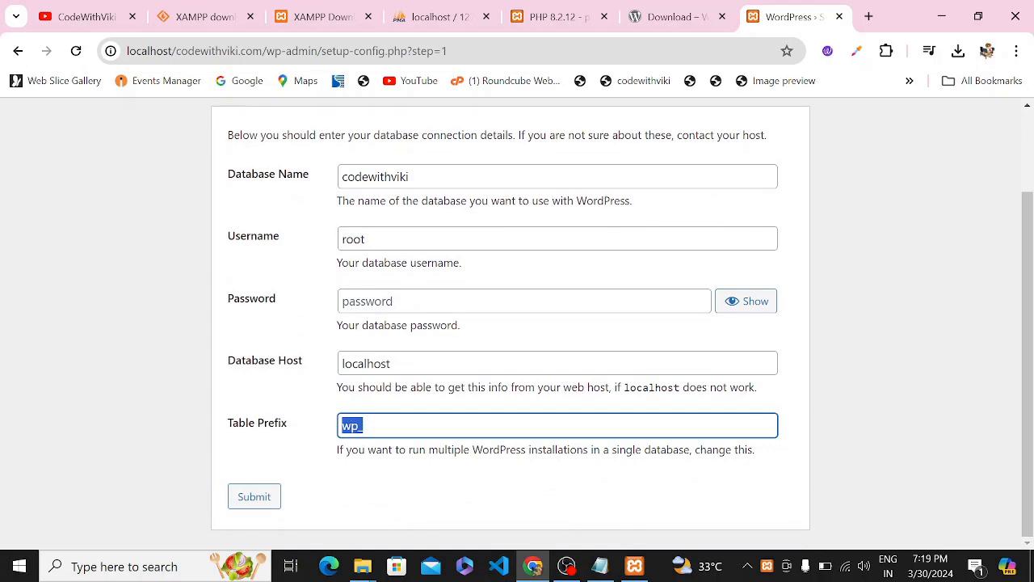
pyautogui.click(599, 565)
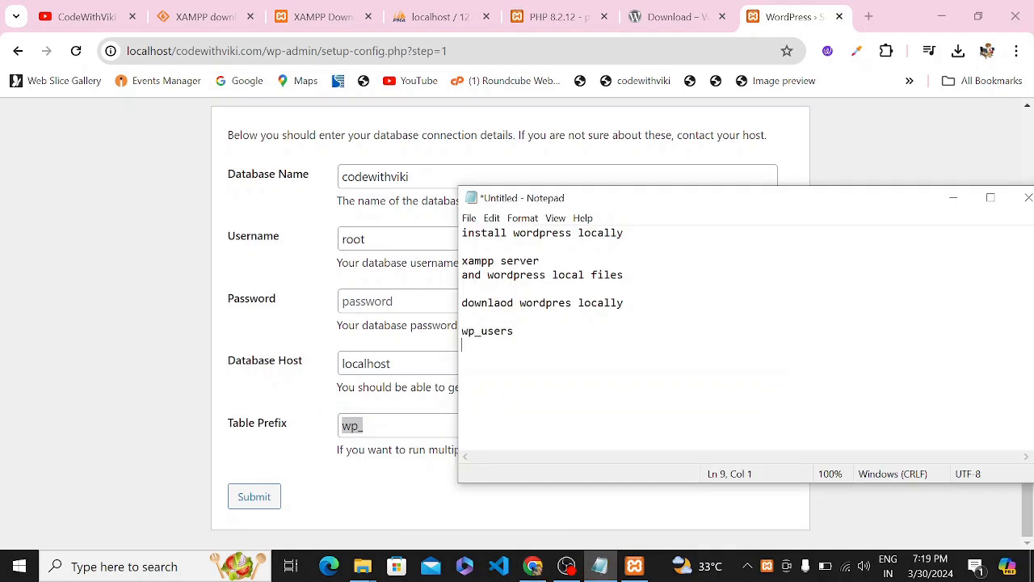
# Add wp_usermeta and 'etc.' lines to the Notepad notes, then return to the setup form.
pyautogui.write('usermeta')
pyautogui.press('Return')
pyautogui.write('etr')
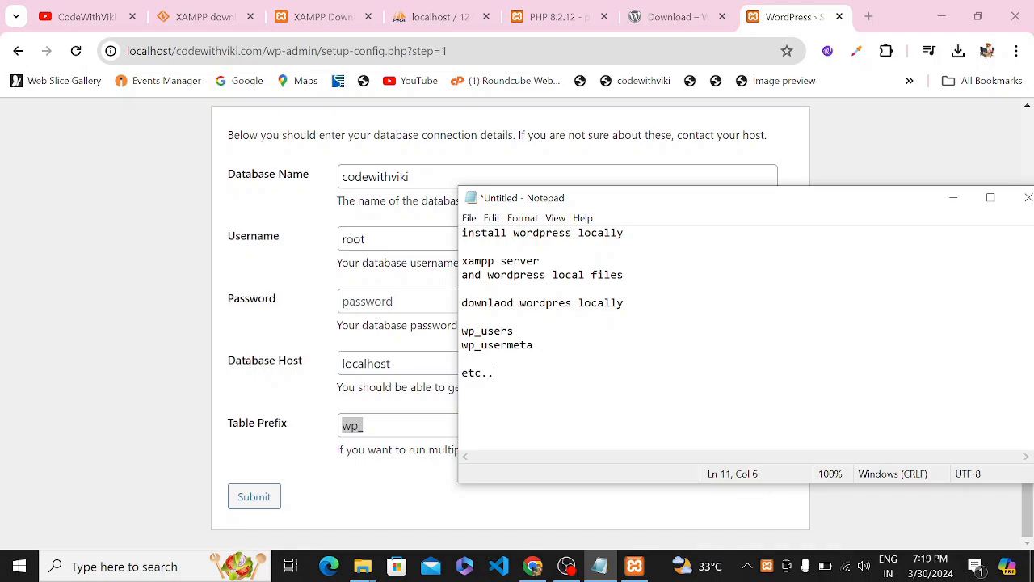
pyautogui.click(55, 301)
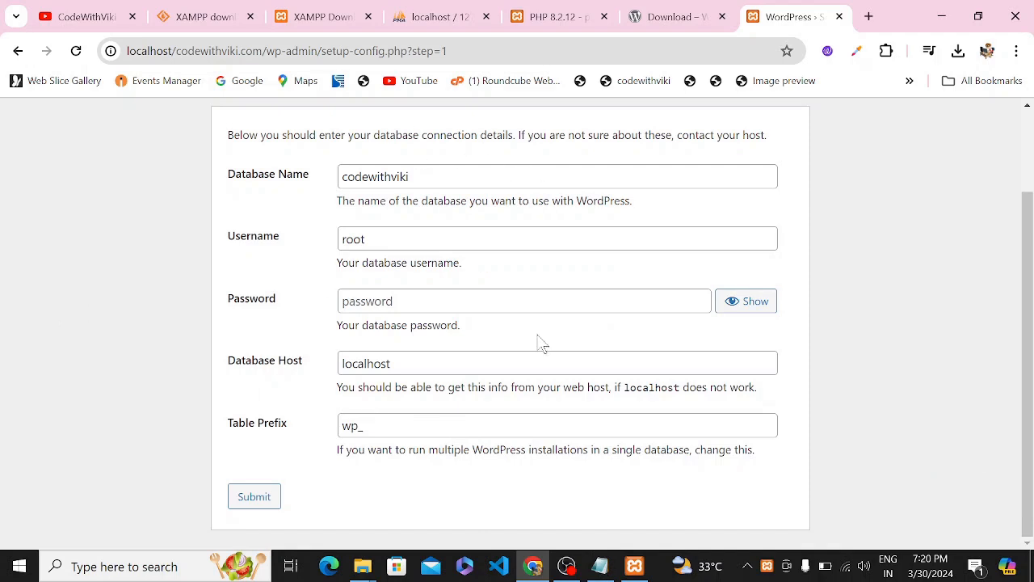
# Submit the codewithviki database details and run the WordPress installation.
pyautogui.click(247, 502)
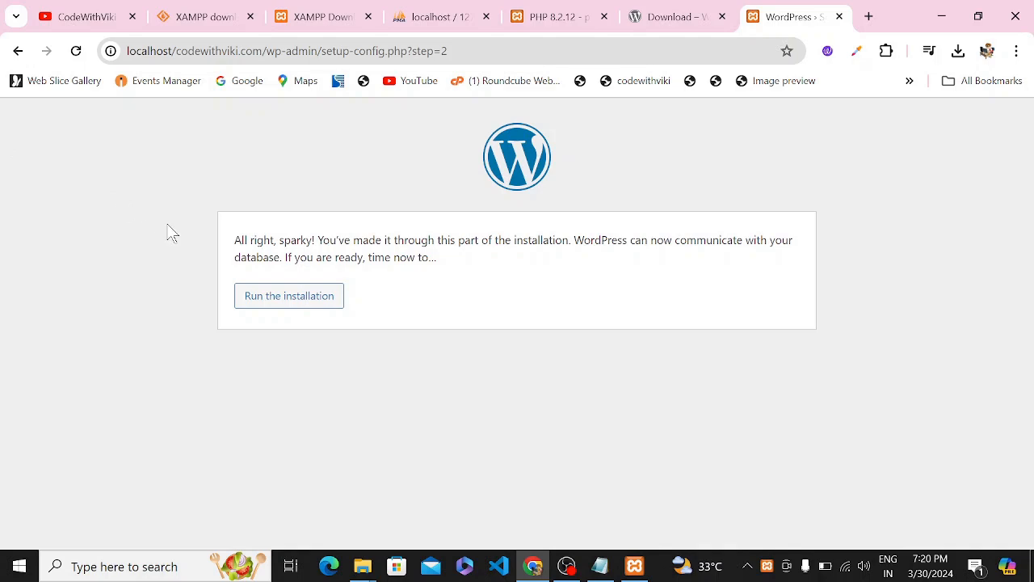
pyautogui.moveTo(207, 241); pyautogui.dragTo(415, 240)
pyautogui.click(611, 259)
pyautogui.click(319, 297)
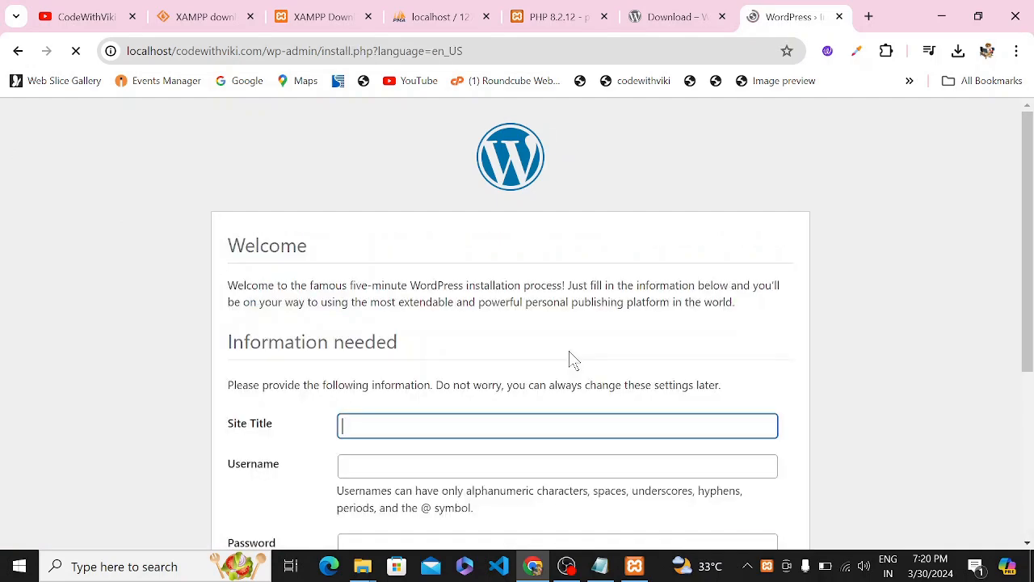
# Set the site title to codewithviki.
pyautogui.scroll(-2, 573, 358)
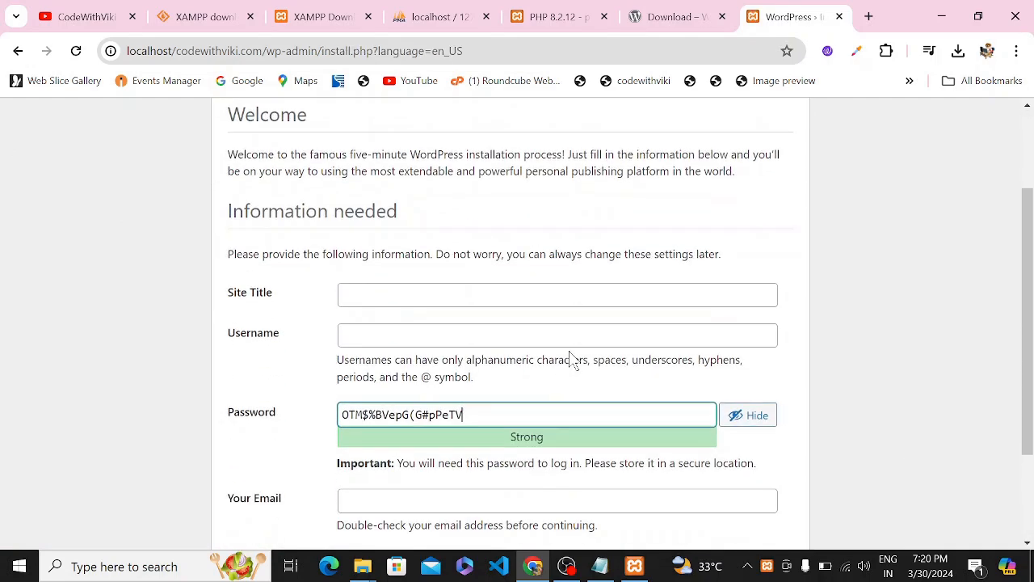
pyautogui.scroll(1, 545, 345)
pyautogui.moveTo(209, 215); pyautogui.dragTo(607, 266)
pyautogui.click(531, 259)
pyautogui.doubleClick(381, 266)
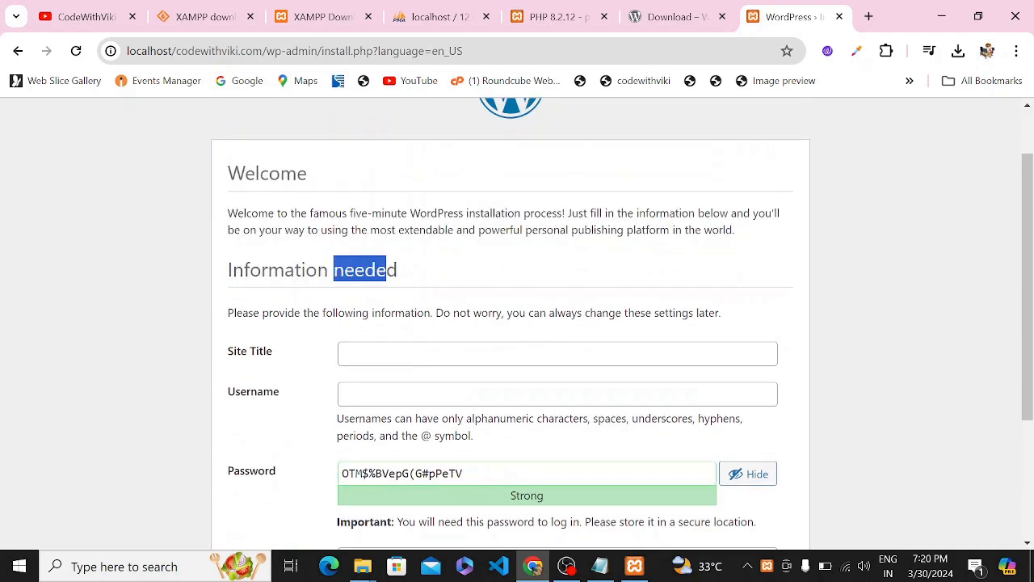
pyautogui.scroll(1, 464, 294)
pyautogui.scroll(-1, 467, 296)
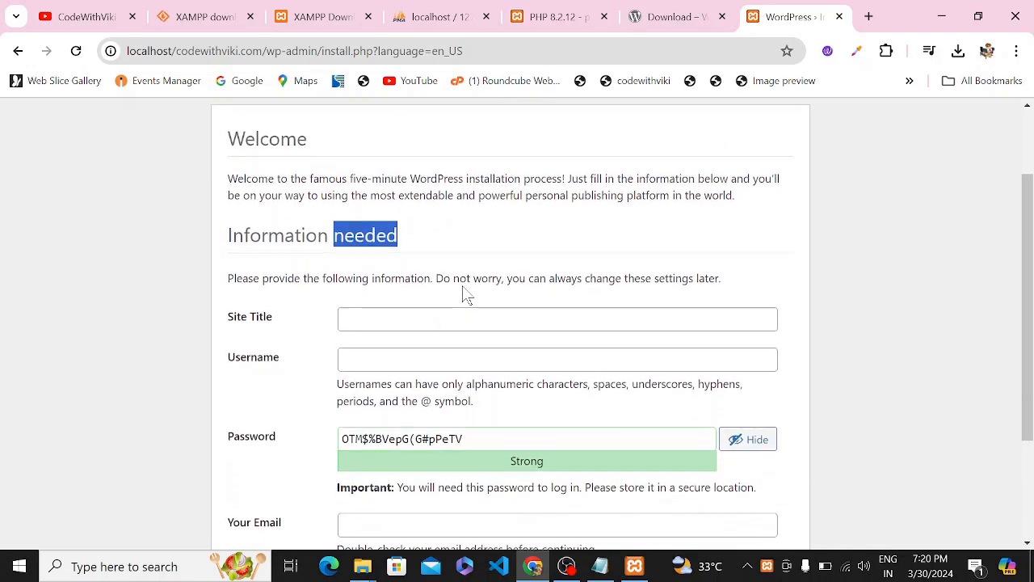
pyautogui.click(311, 322)
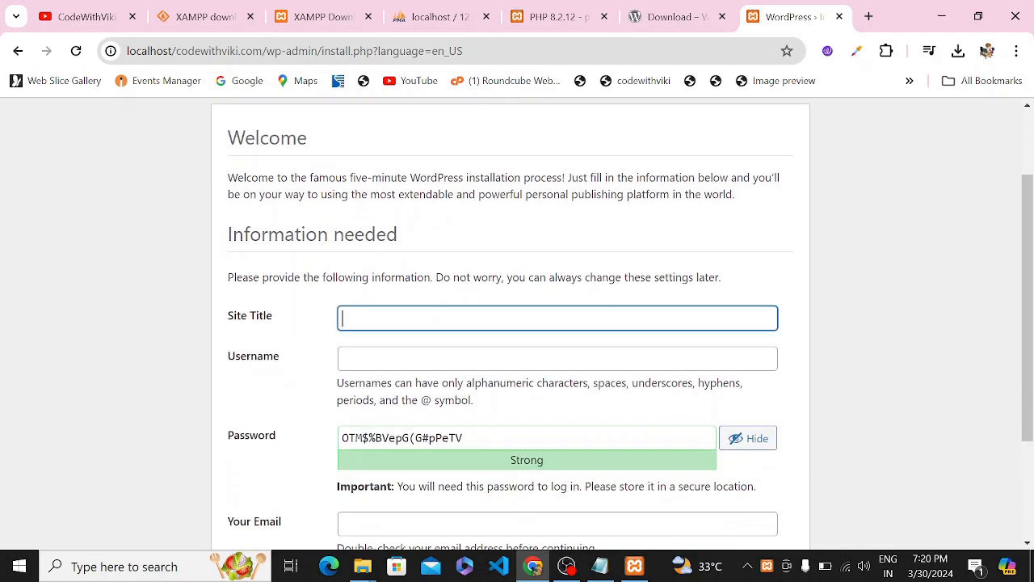
pyautogui.write('codewithviki')
pyautogui.moveTo(411, 319); pyautogui.dragTo(330, 326)
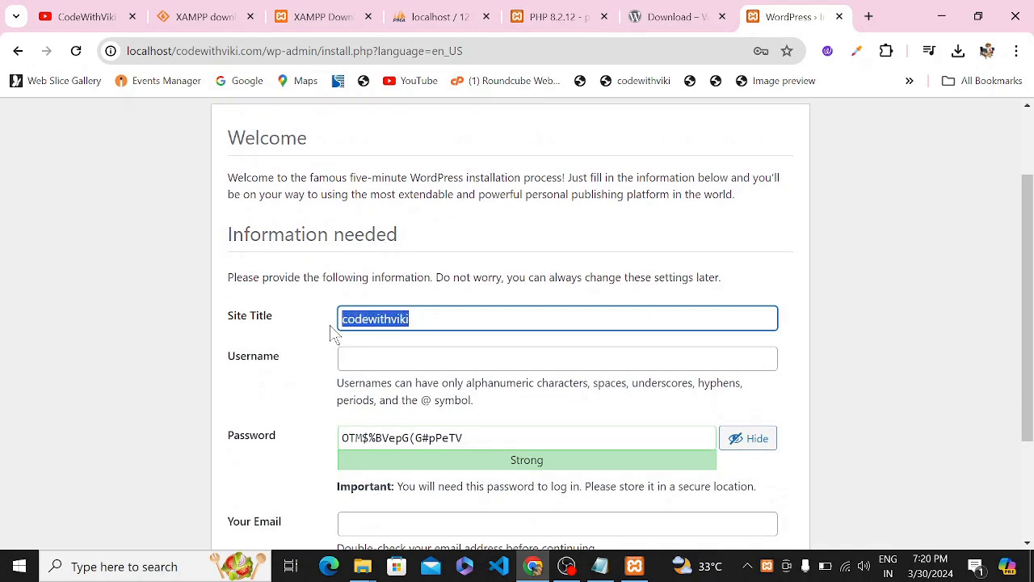
# Enter the admin username and a weak password, confirming use of the weak password.
pyautogui.click(409, 354)
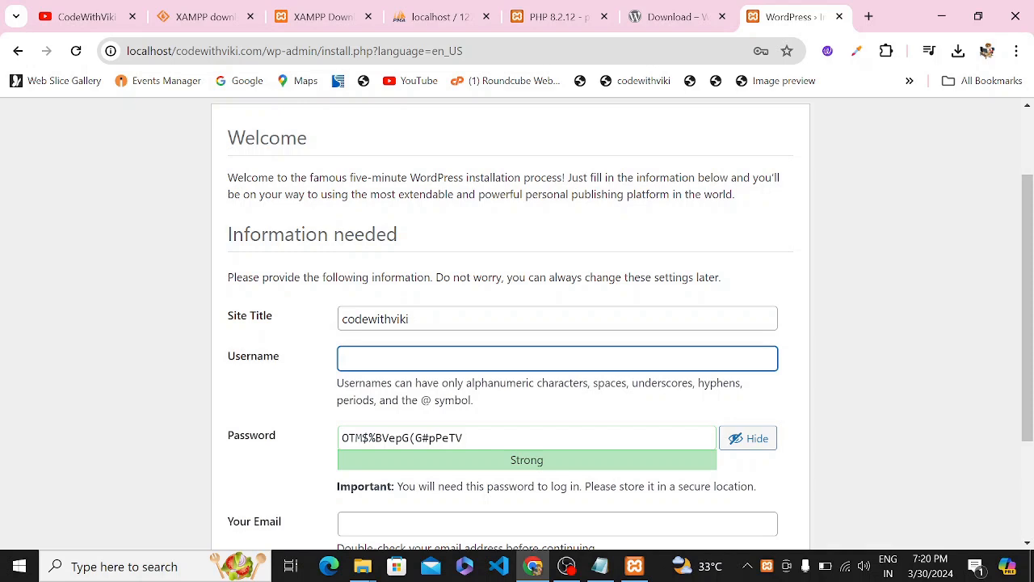
pyautogui.write('vikrant')
pyautogui.click(465, 437)
pyautogui.hotkey('ctrl', 'a')
pyautogui.press('BackSpace')
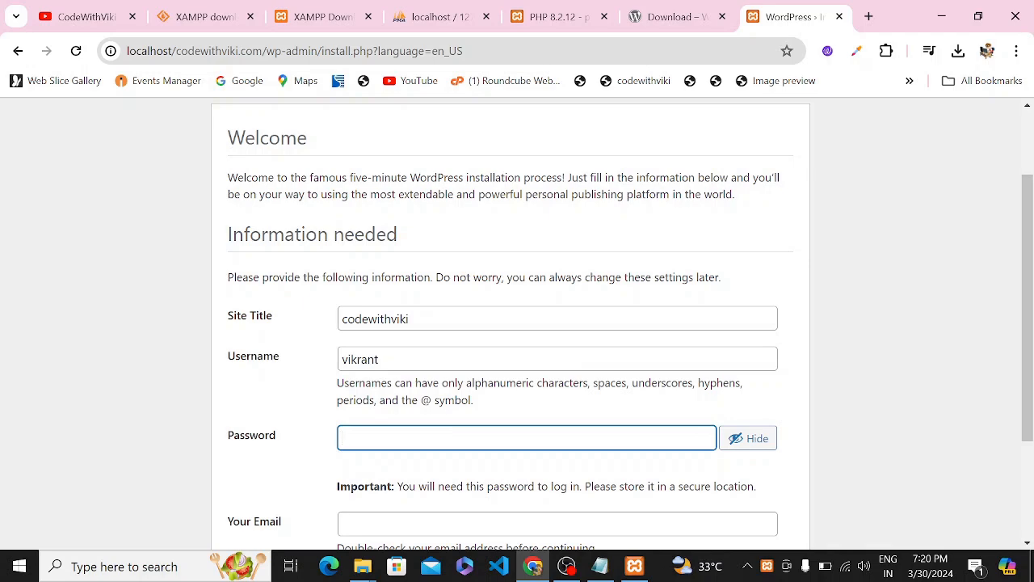
pyautogui.write('admin1')
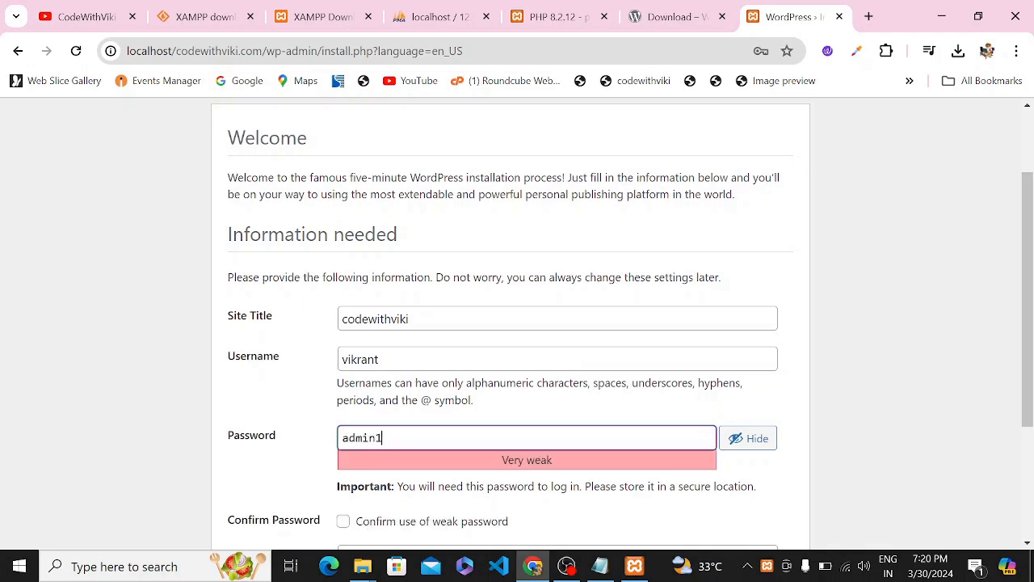
pyautogui.write('234')
pyautogui.scroll(-1, 131, 312)
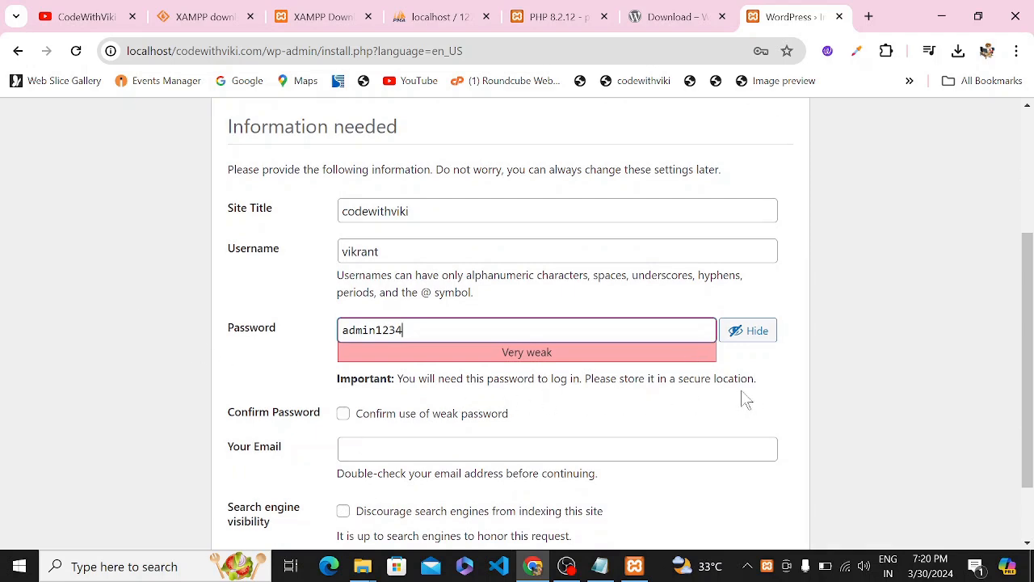
pyautogui.click(398, 419)
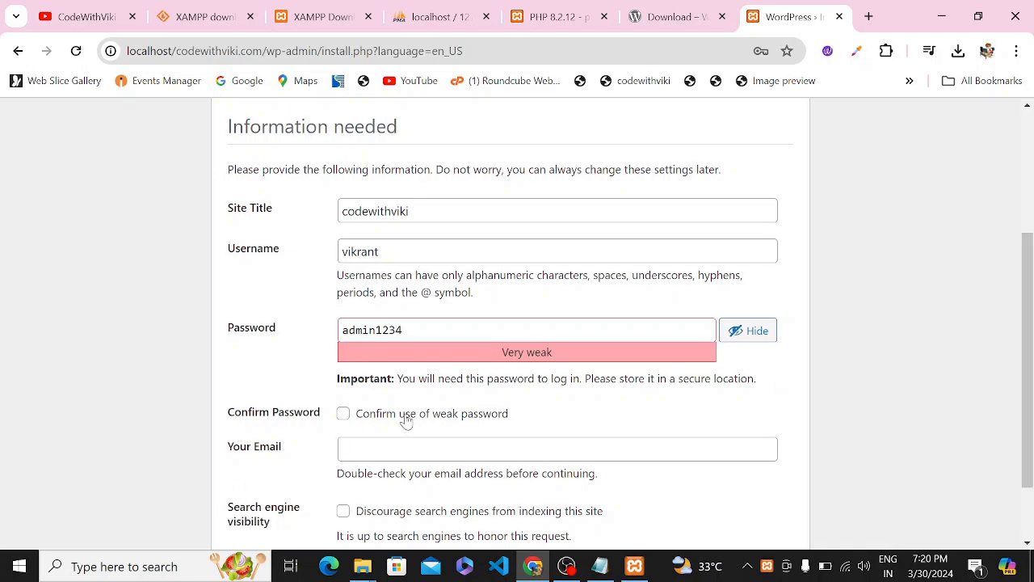
pyautogui.scroll(-2, 484, 393)
# Fill in the admin's e-mail address and start installing WordPress.
pyautogui.click(485, 362)
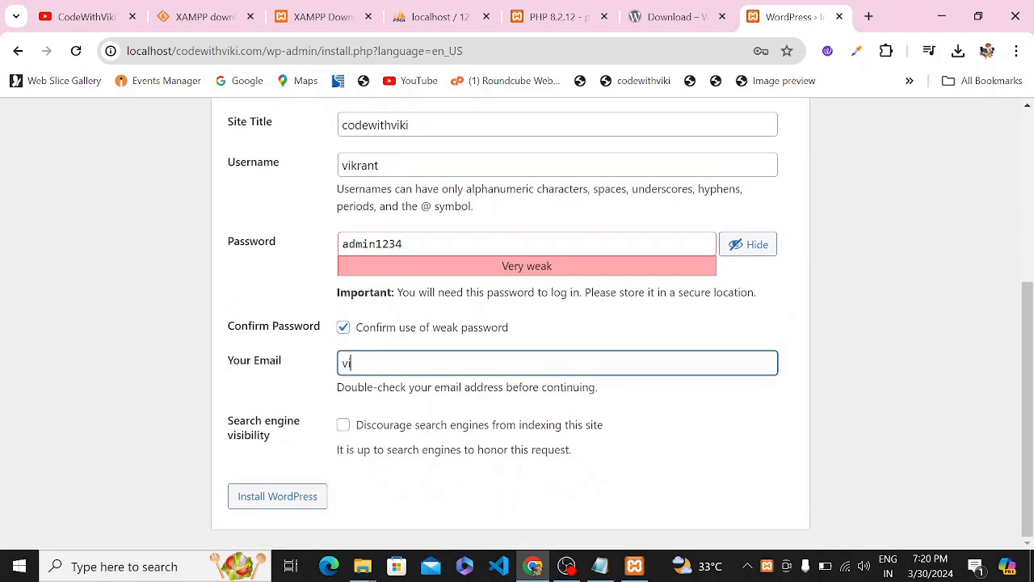
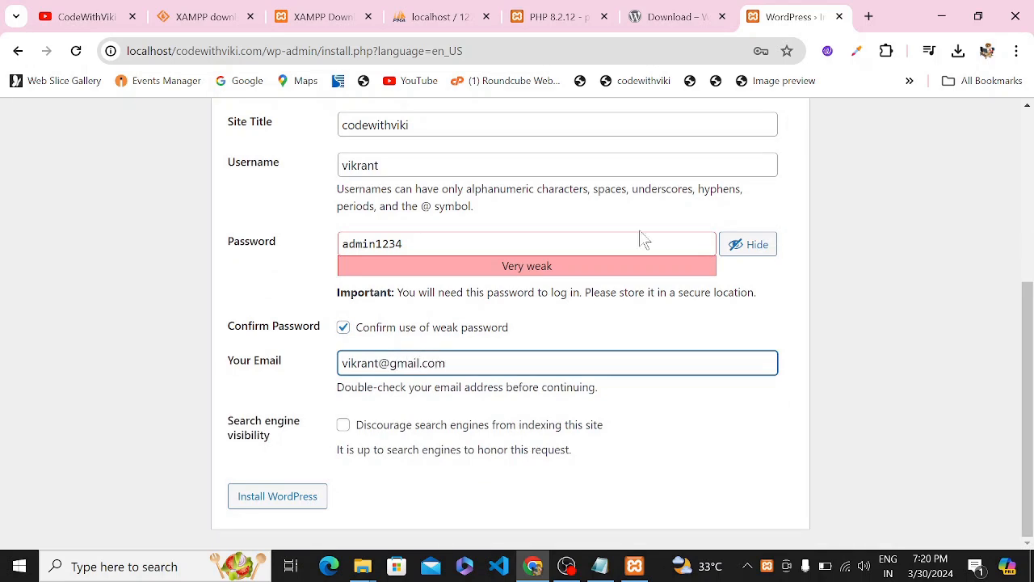
pyautogui.moveTo(446, 362); pyautogui.dragTo(332, 368)
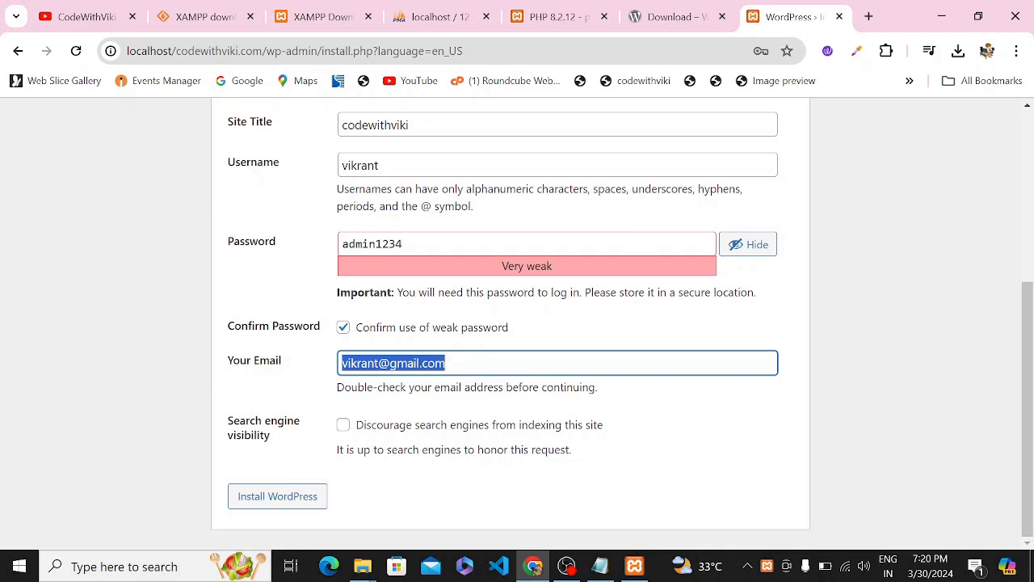
pyautogui.press('End')
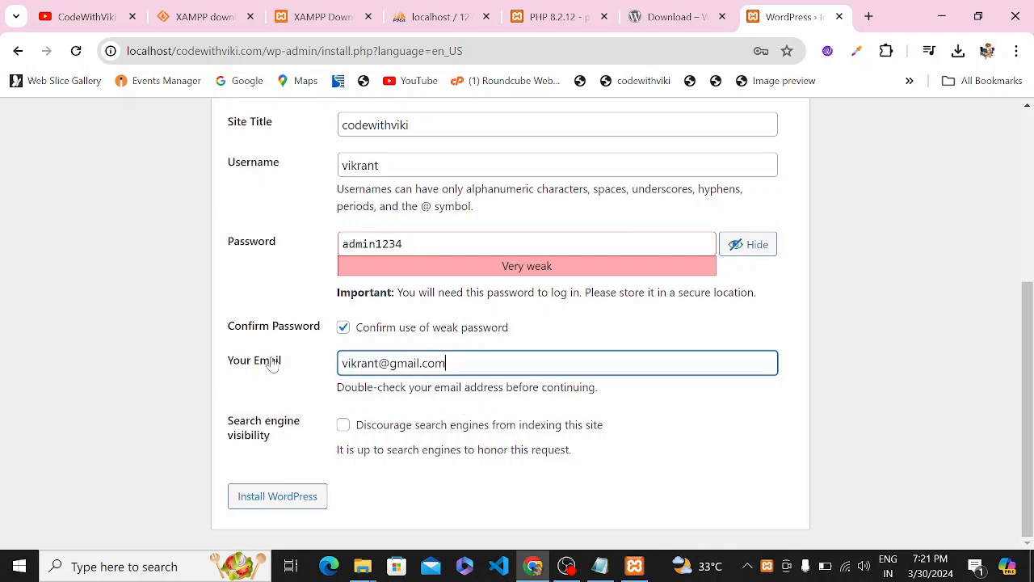
pyautogui.scroll(2, 468, 476)
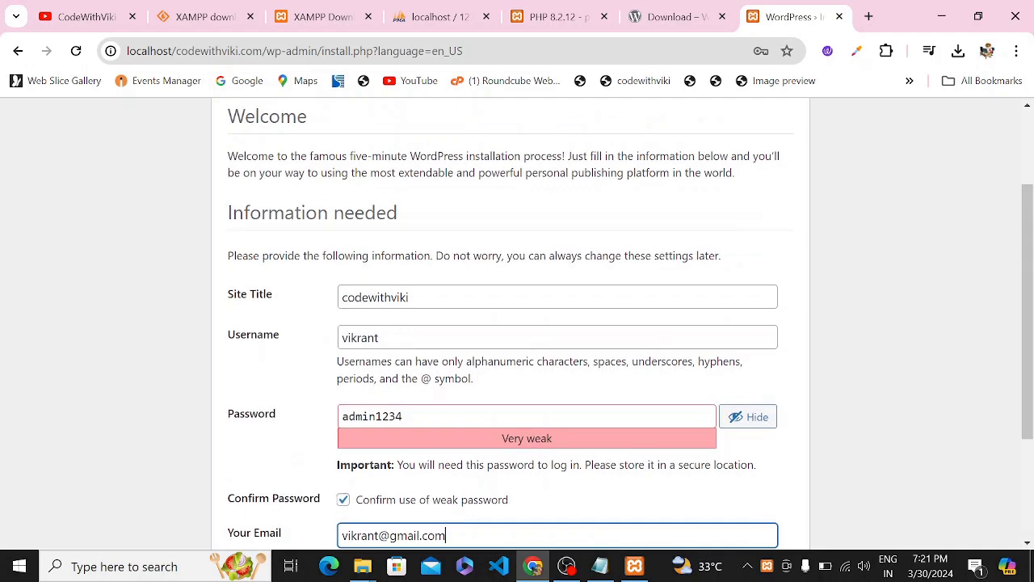
pyautogui.scroll(-2, 495, 326)
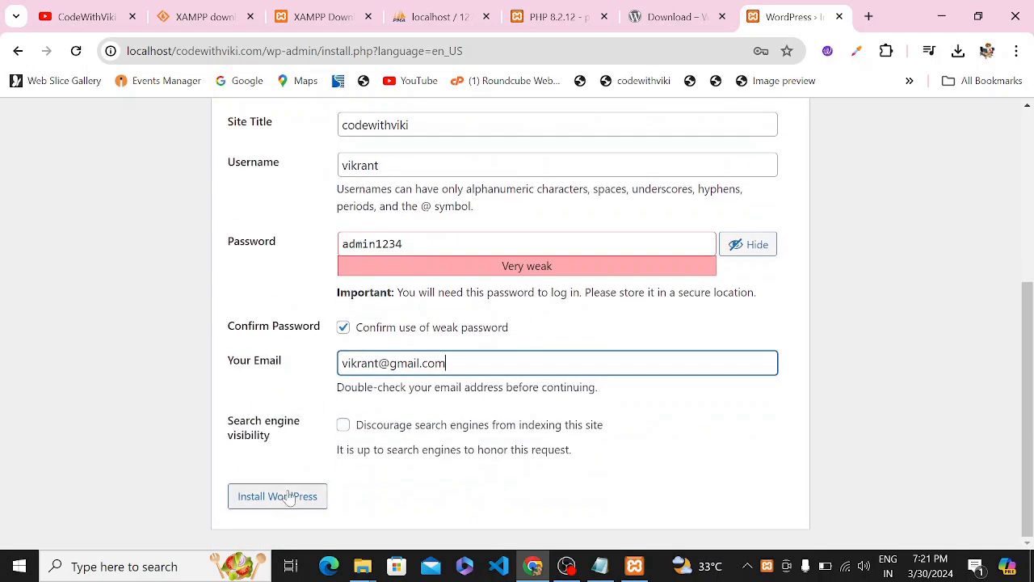
pyautogui.scroll(2, 415, 478)
pyautogui.scroll(-1, 416, 477)
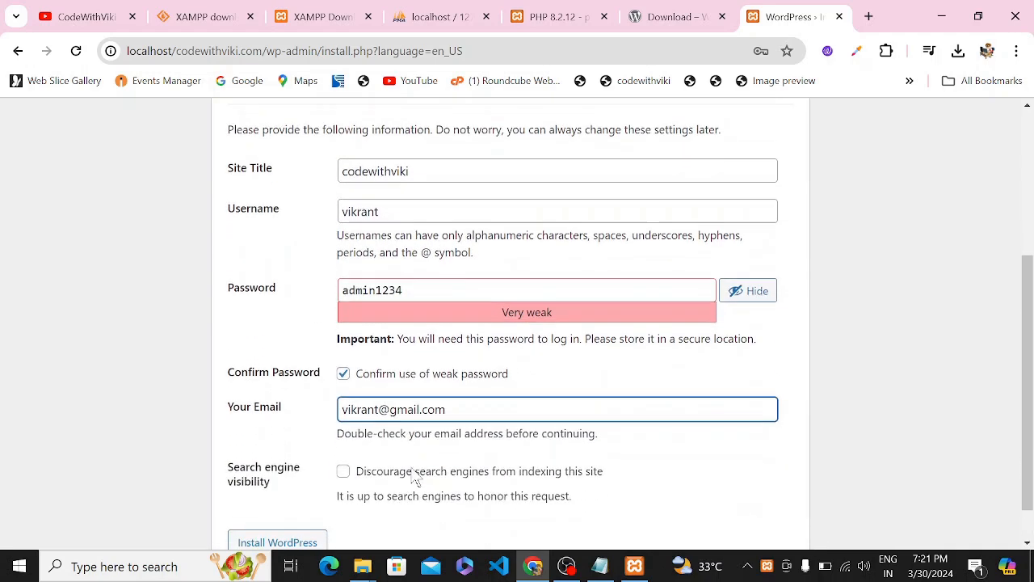
pyautogui.click(293, 525)
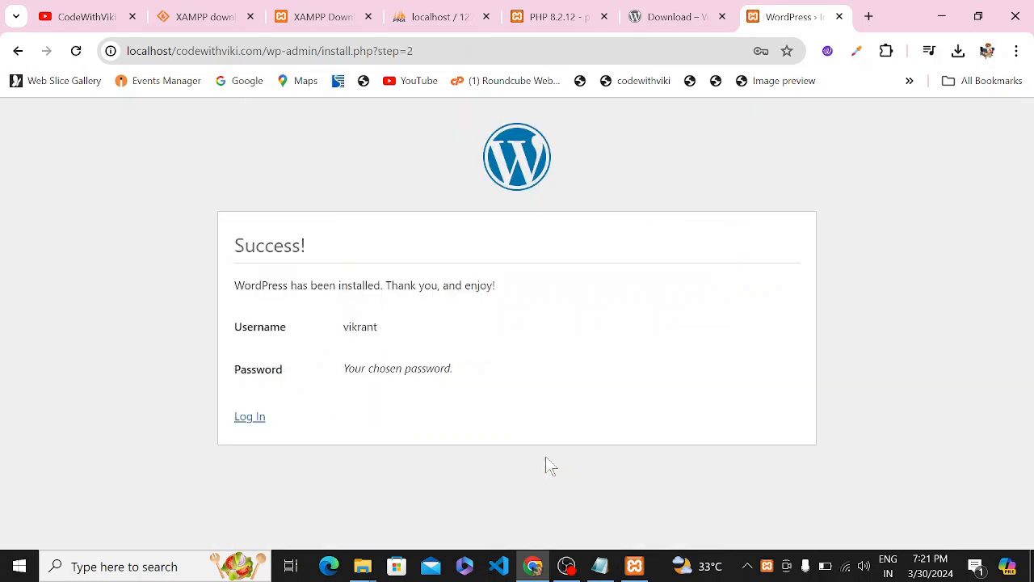
# Review the Success page confirming WordPress is installed for the admin user.
pyautogui.moveTo(225, 299); pyautogui.dragTo(613, 413)
pyautogui.click(475, 338)
# Log in to codewithviki with the admin e-mail and password, with Remember Me ticked.
pyautogui.click(251, 416)
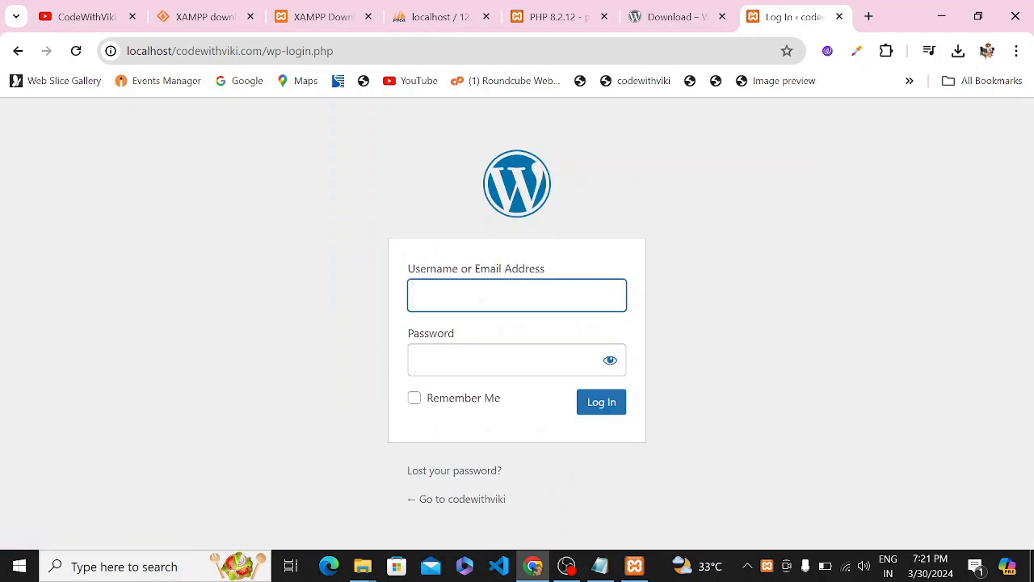
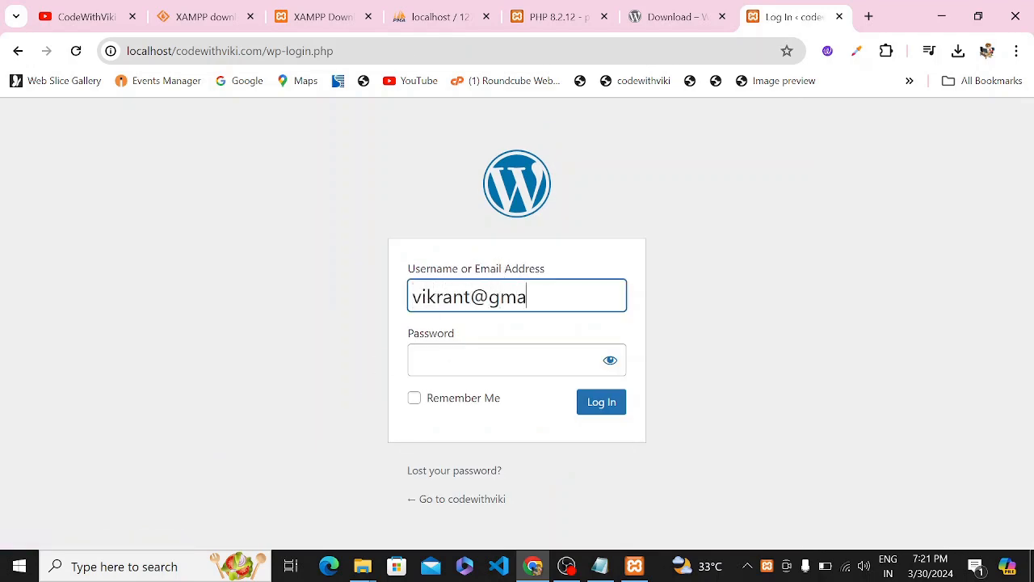
pyautogui.press('Tab')
pyautogui.write('1')
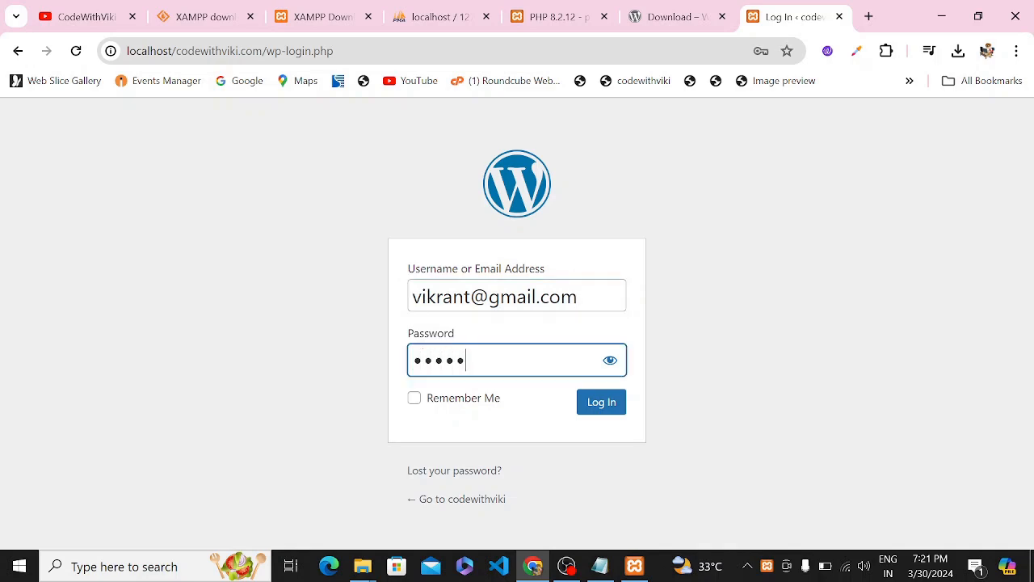
pyautogui.write('dmin1234')
pyautogui.click(610, 361)
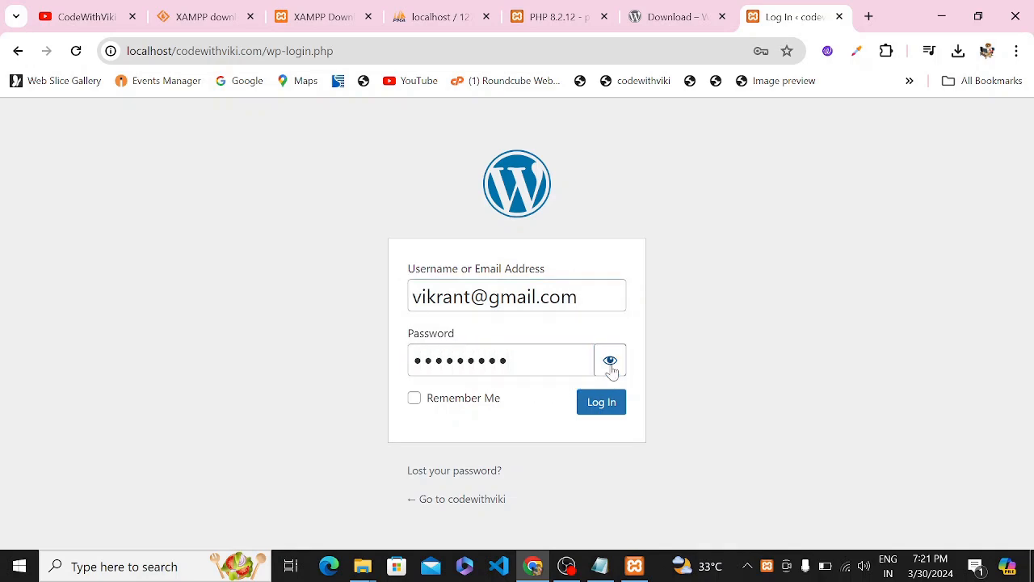
pyautogui.moveTo(509, 361); pyautogui.dragTo(422, 360)
pyautogui.click(509, 393)
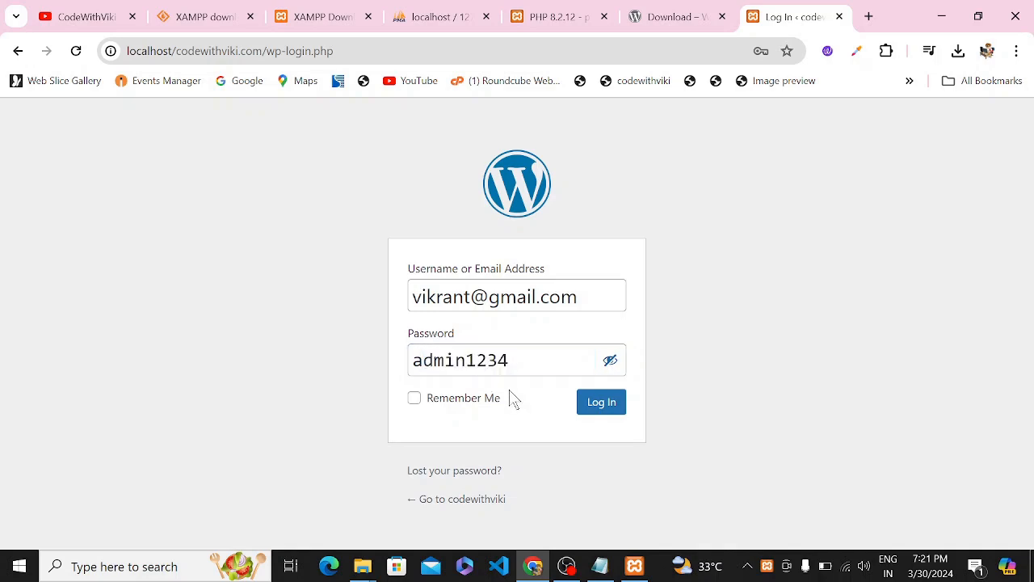
pyautogui.click(460, 399)
pyautogui.click(599, 410)
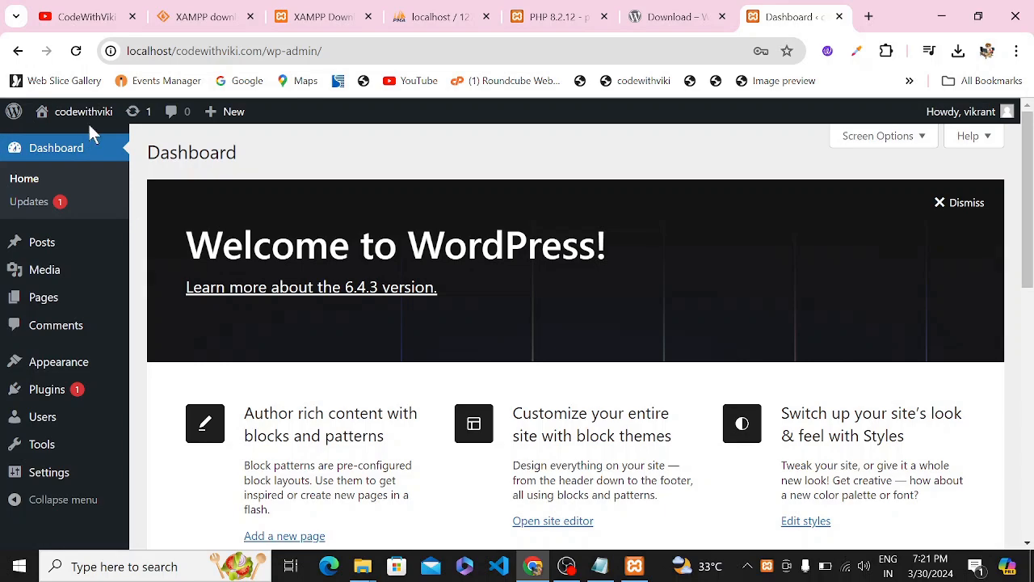
# Scroll the Dashboard to review the Welcome panel, Site Health, At a Glance and Activity widgets.
pyautogui.scroll(-1, 191, 307)
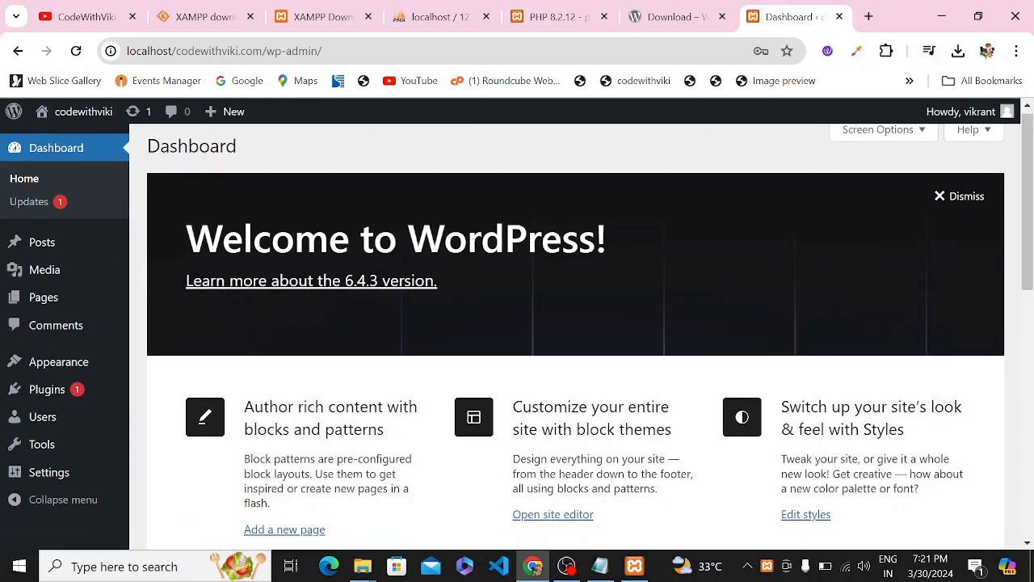
pyautogui.scroll(-5, 321, 404)
pyautogui.scroll(5, 321, 404)
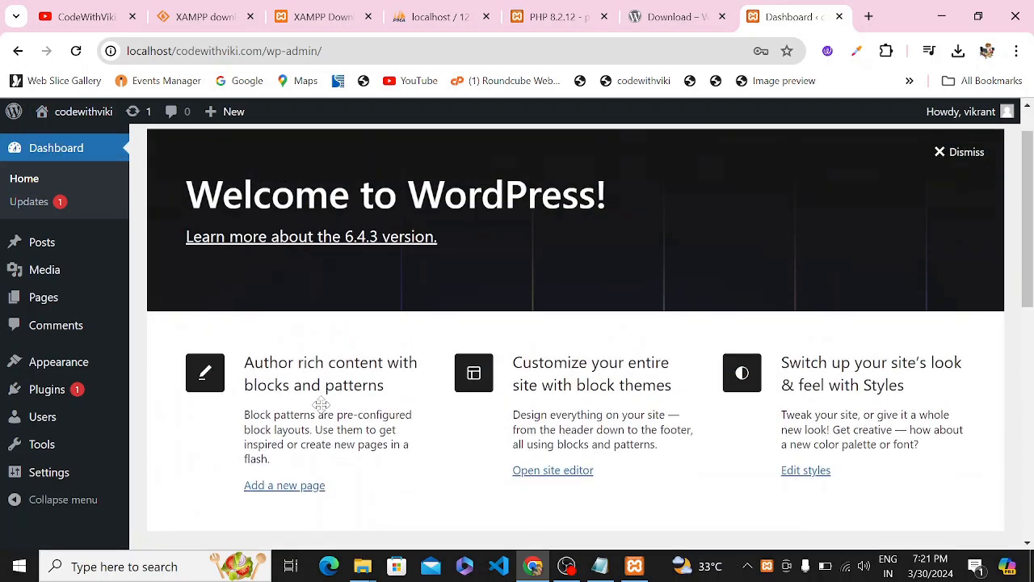
pyautogui.scroll(1, 322, 404)
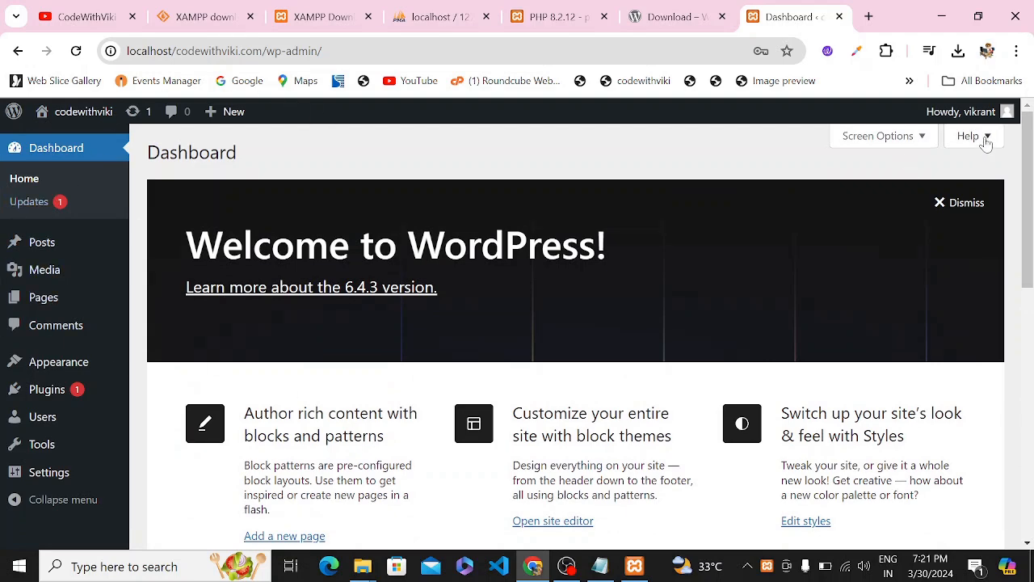
pyautogui.scroll(-3, 290, 521)
pyautogui.scroll(3, 290, 521)
pyautogui.click(567, 566)
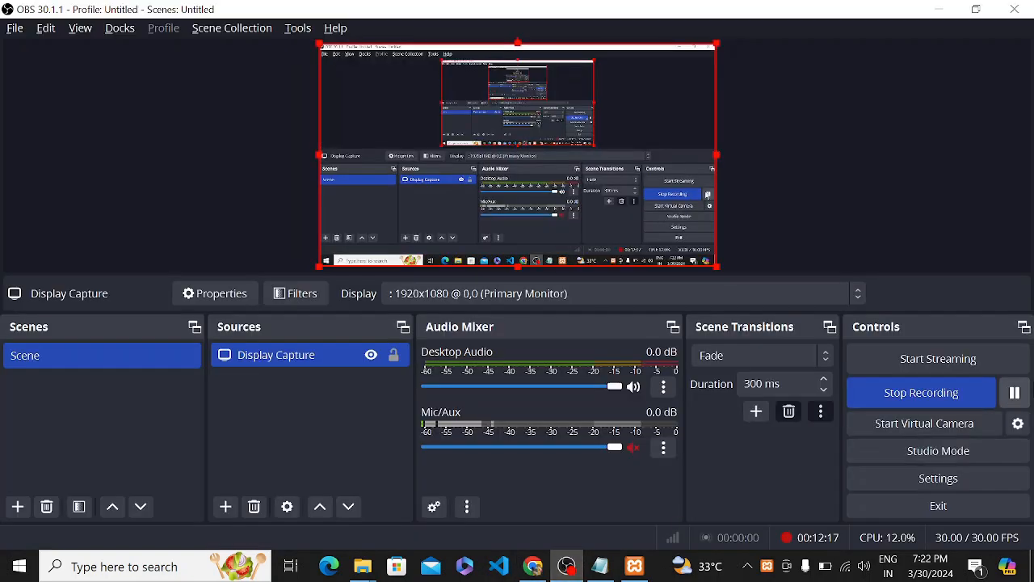
pyautogui.click(534, 565)
pyautogui.moveTo(147, 152); pyautogui.dragTo(364, 167)
pyautogui.scroll(-5, 251, 462)
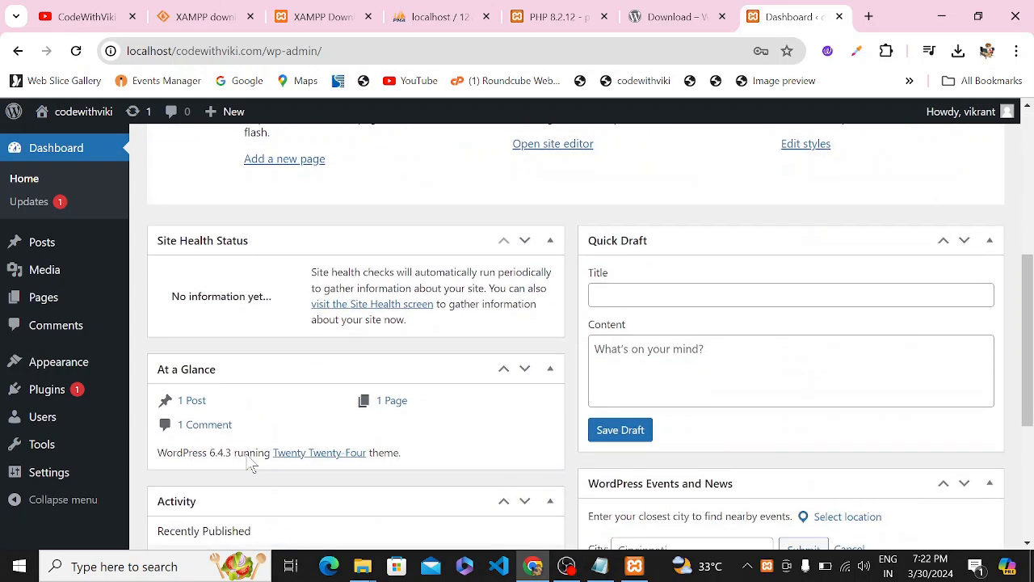
pyautogui.scroll(-3, 788, 426)
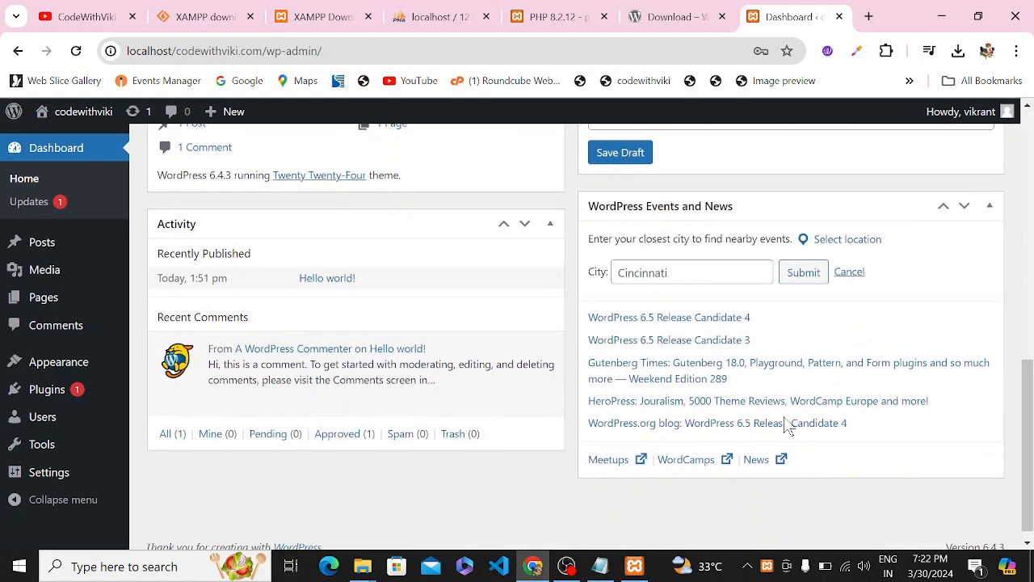
pyautogui.scroll(6, 784, 426)
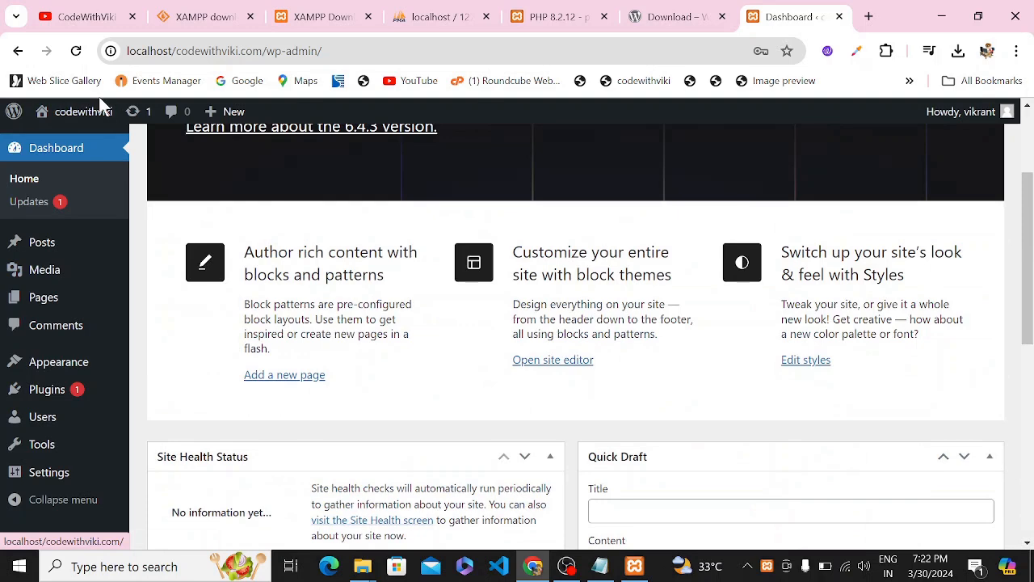
# Open the codewithviki front page in a new tab and scroll through it.
pyautogui.moveTo(100, 115)
pyautogui.rightClick(98, 147)
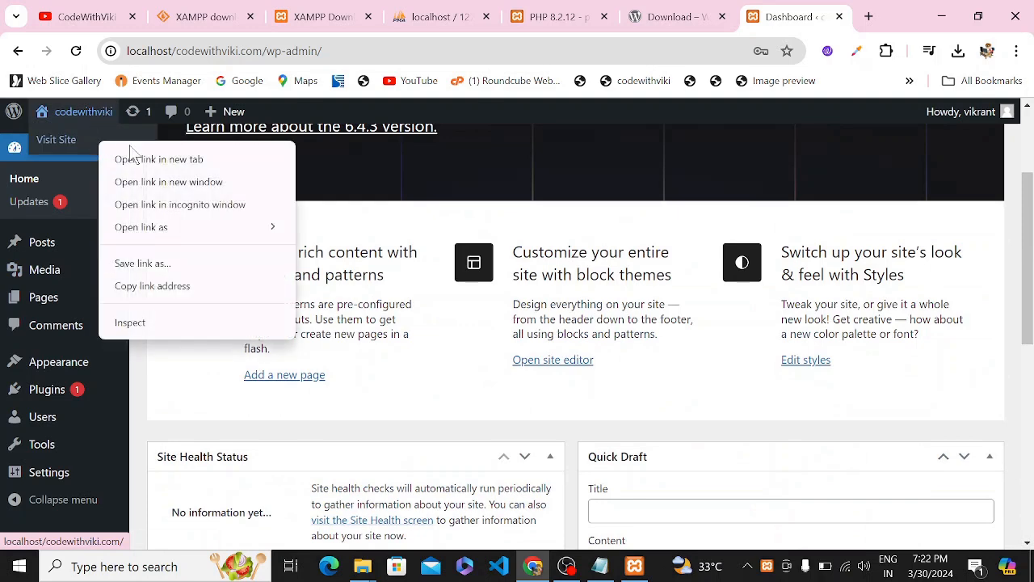
pyautogui.click(162, 157)
pyautogui.click(801, 22)
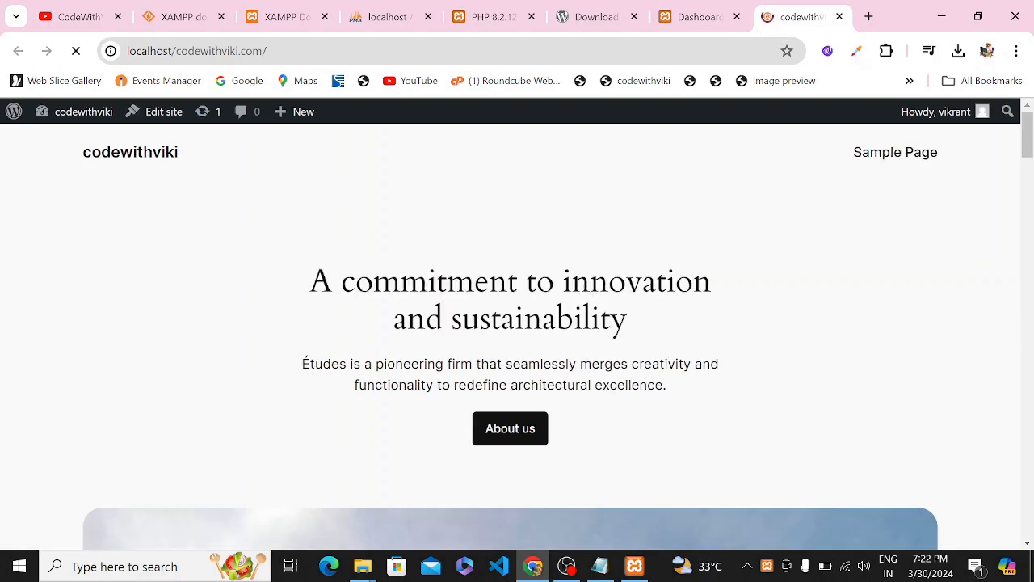
pyautogui.moveTo(24, 194); pyautogui.dragTo(658, 232)
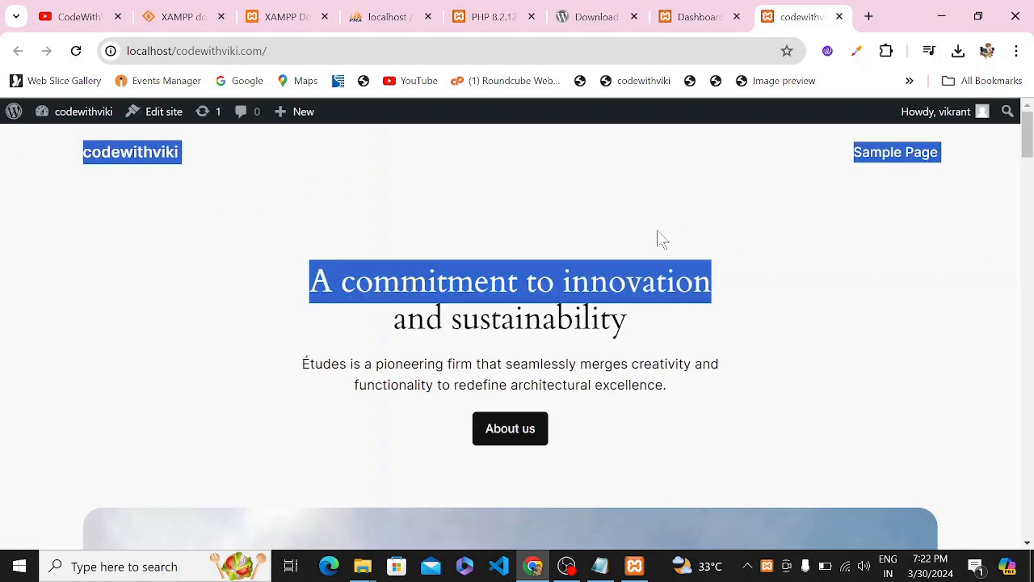
pyautogui.click(279, 191)
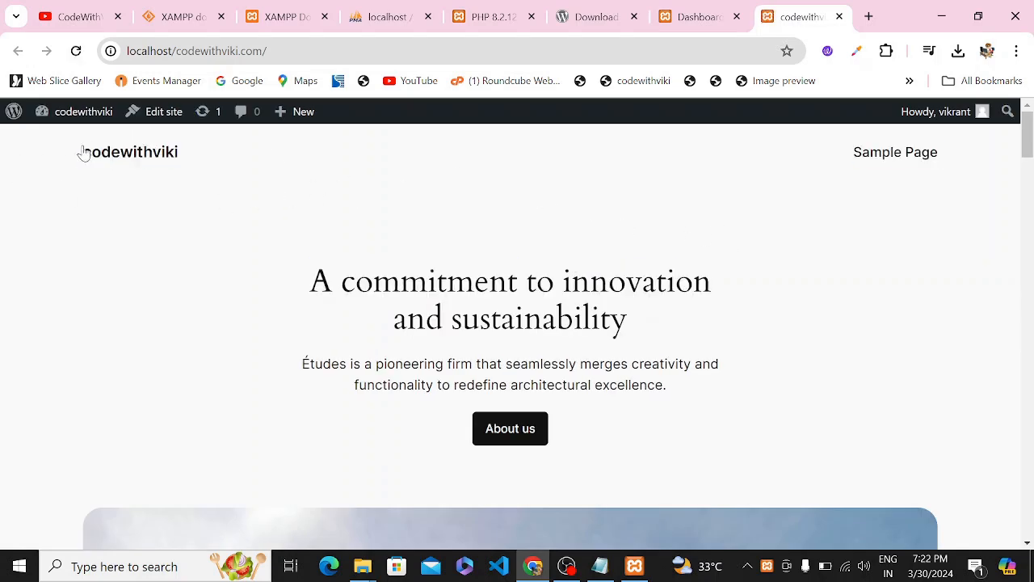
pyautogui.moveTo(83, 152); pyautogui.dragTo(221, 168)
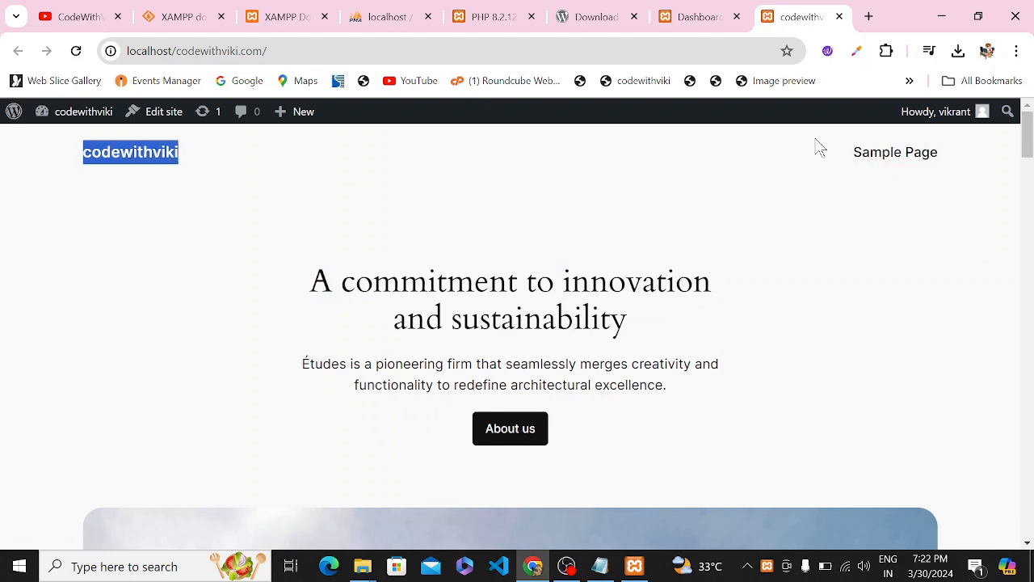
pyautogui.moveTo(818, 145); pyautogui.dragTo(964, 171)
pyautogui.scroll(-6, 894, 291)
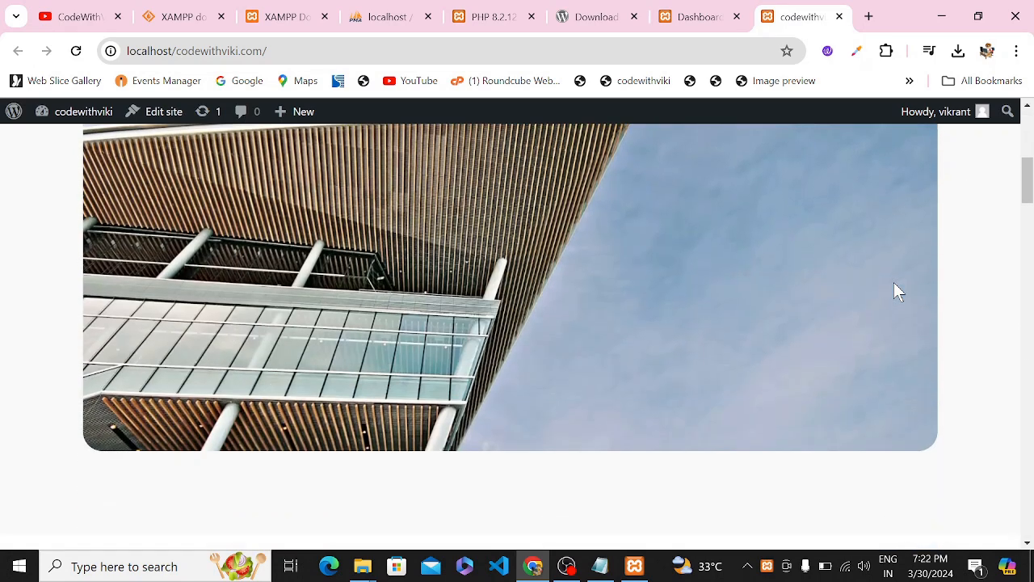
pyautogui.scroll(-8, 894, 283)
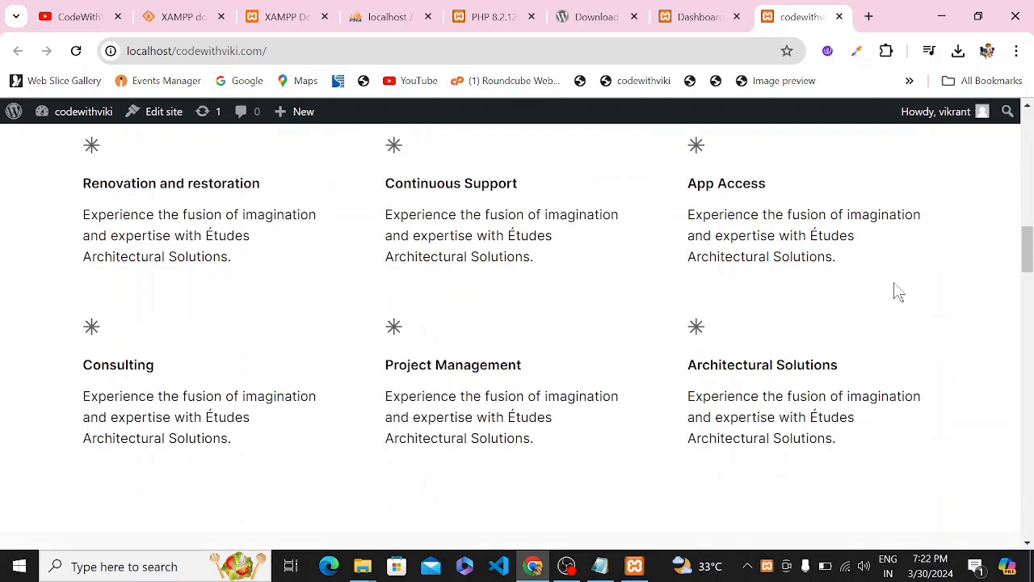
pyautogui.scroll(-10, 897, 291)
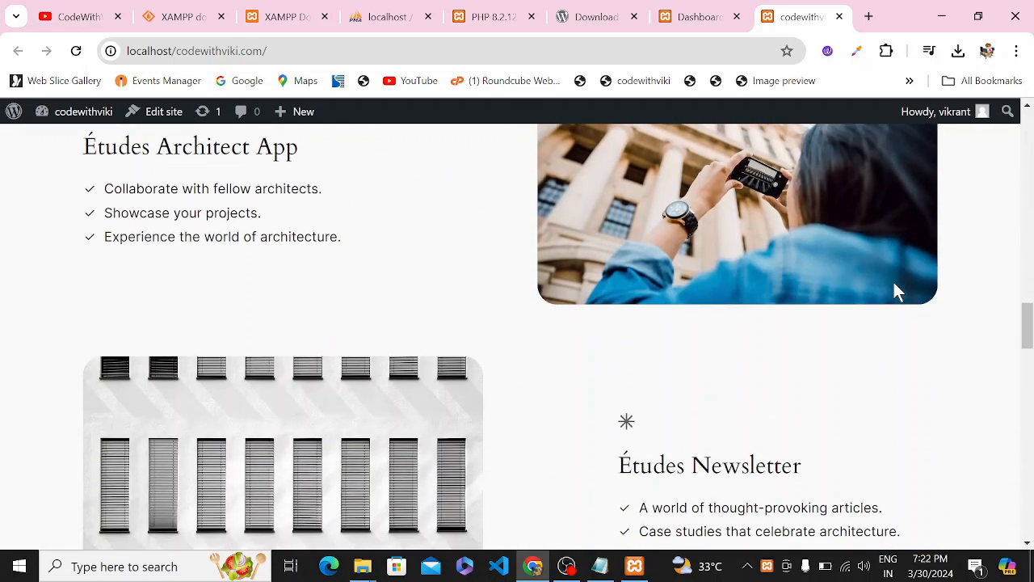
pyautogui.scroll(-3, 894, 284)
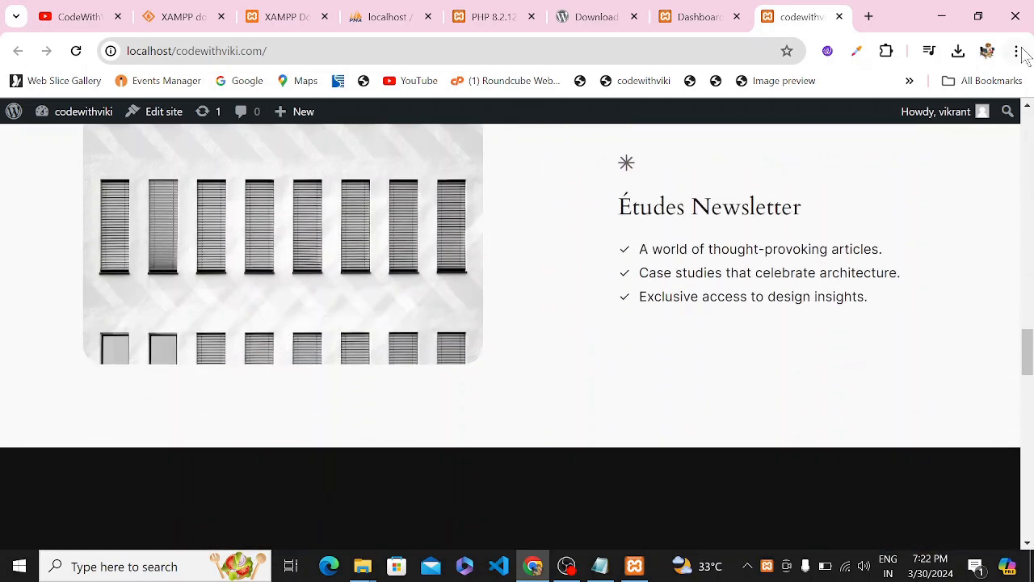
# Log out from the Howdy menu and check the 'You are now logged out.' notice.
pyautogui.moveTo(983, 113)
pyautogui.moveTo(959, 127)
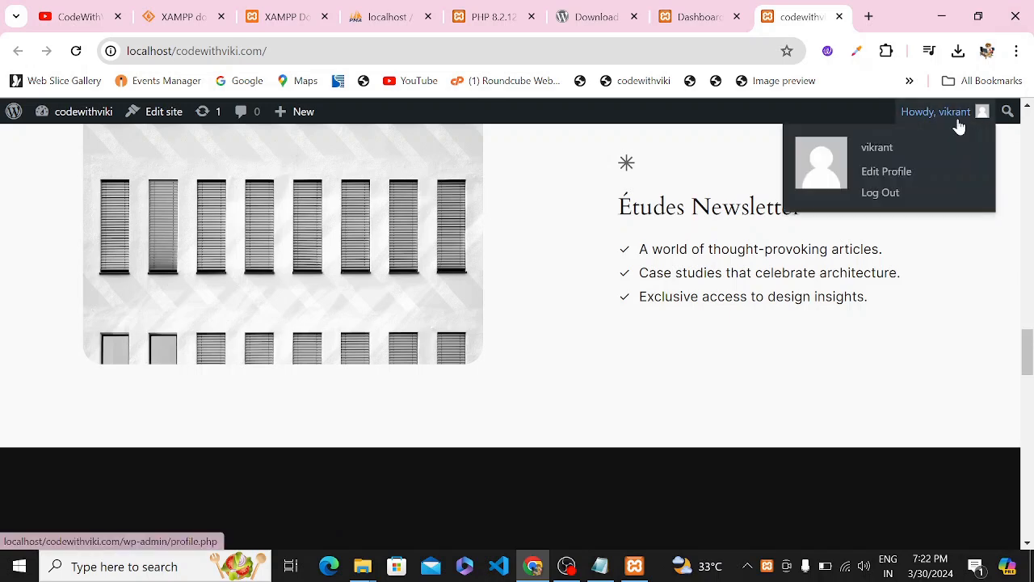
pyautogui.click(887, 194)
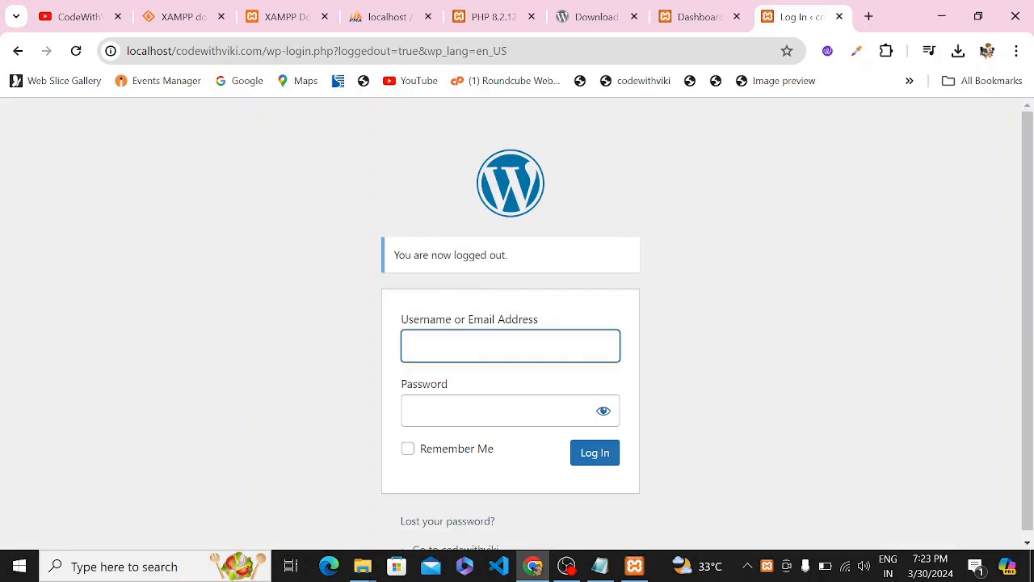
pyautogui.moveTo(389, 255); pyautogui.dragTo(541, 252)
pyautogui.click(727, 341)
pyautogui.scroll(-1, 734, 343)
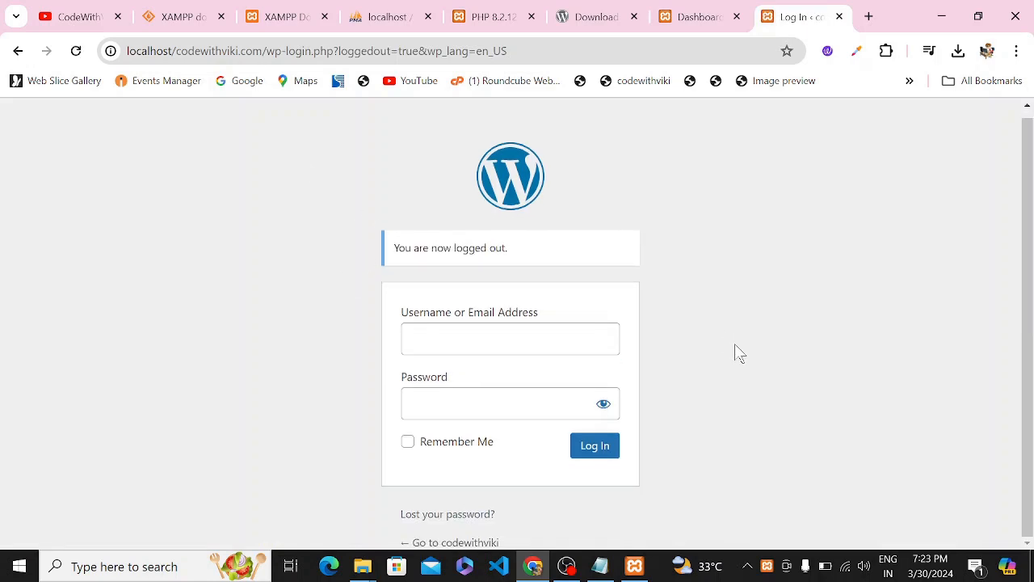